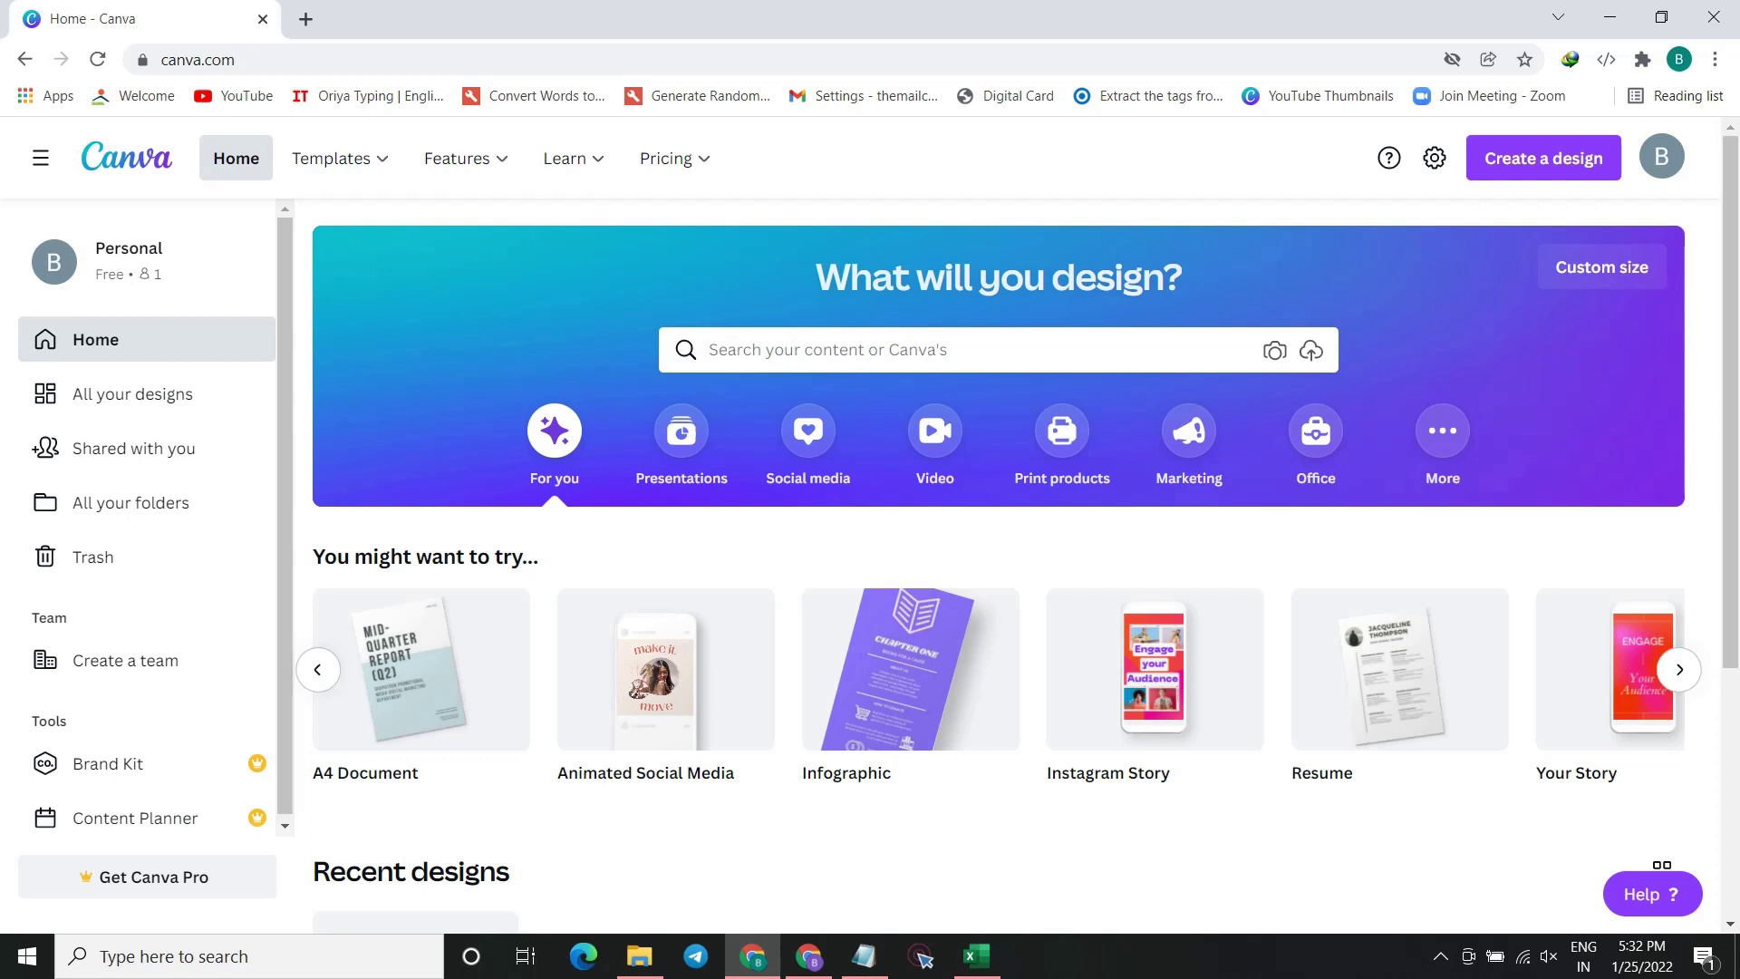
# Sign out of Canva from the account menu.
pyautogui.moveTo(334, 161)
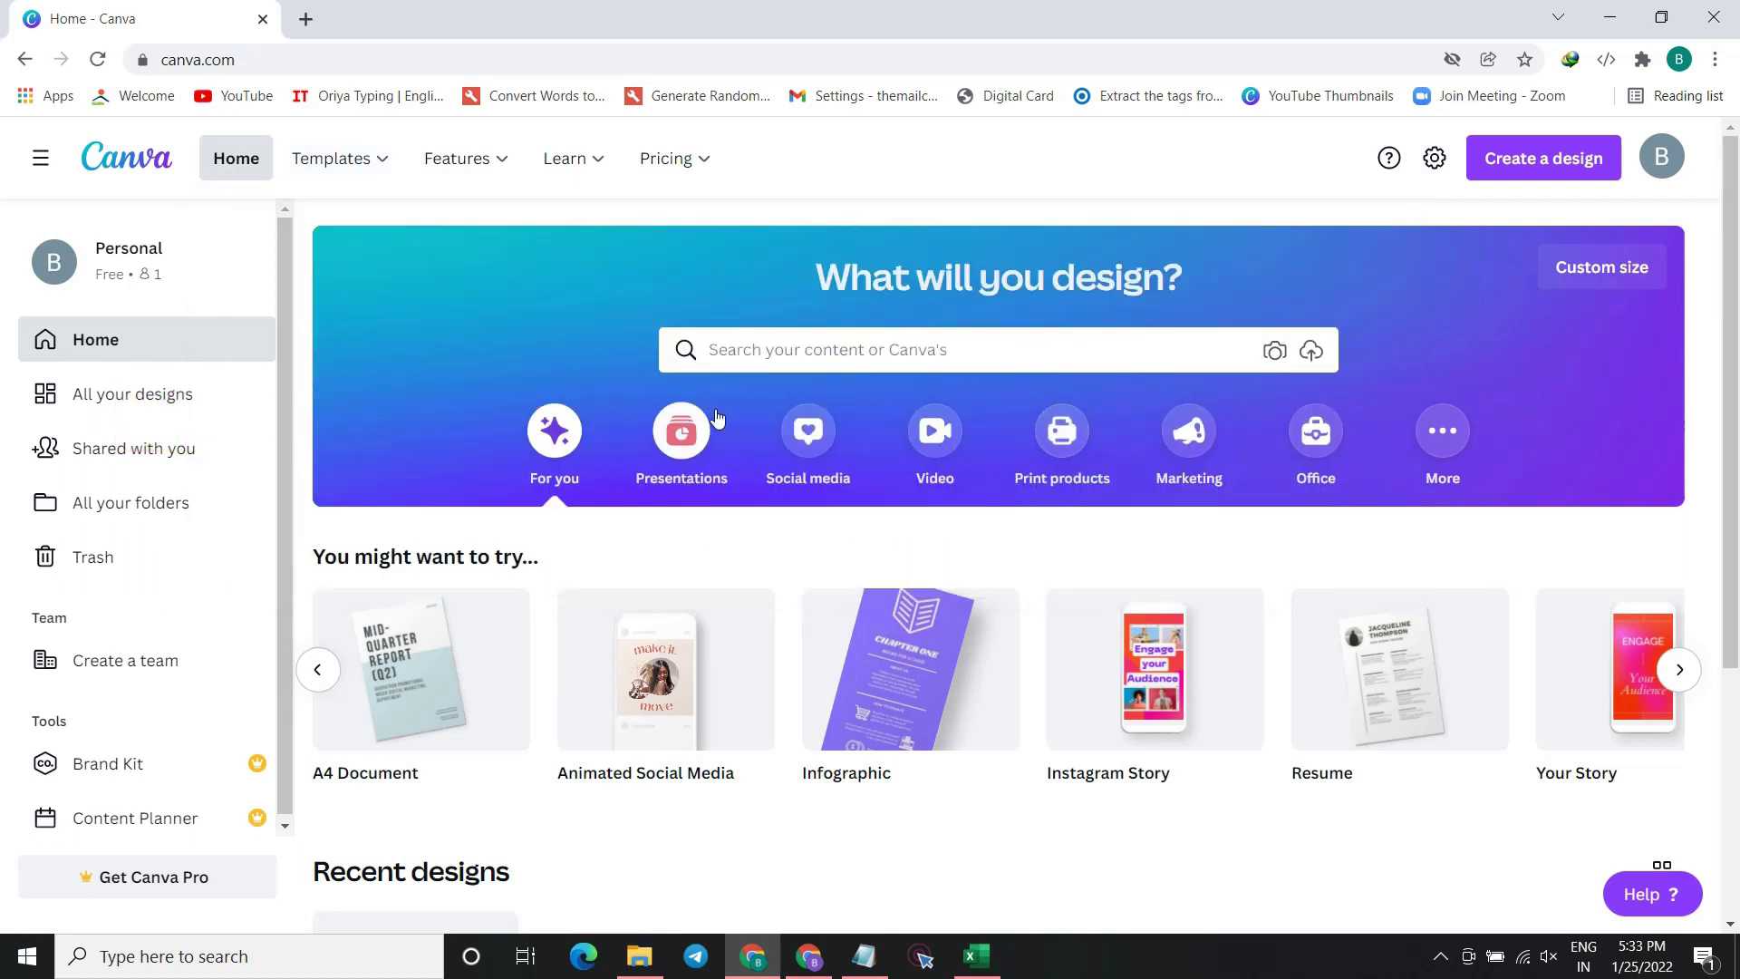
pyautogui.click(756, 346)
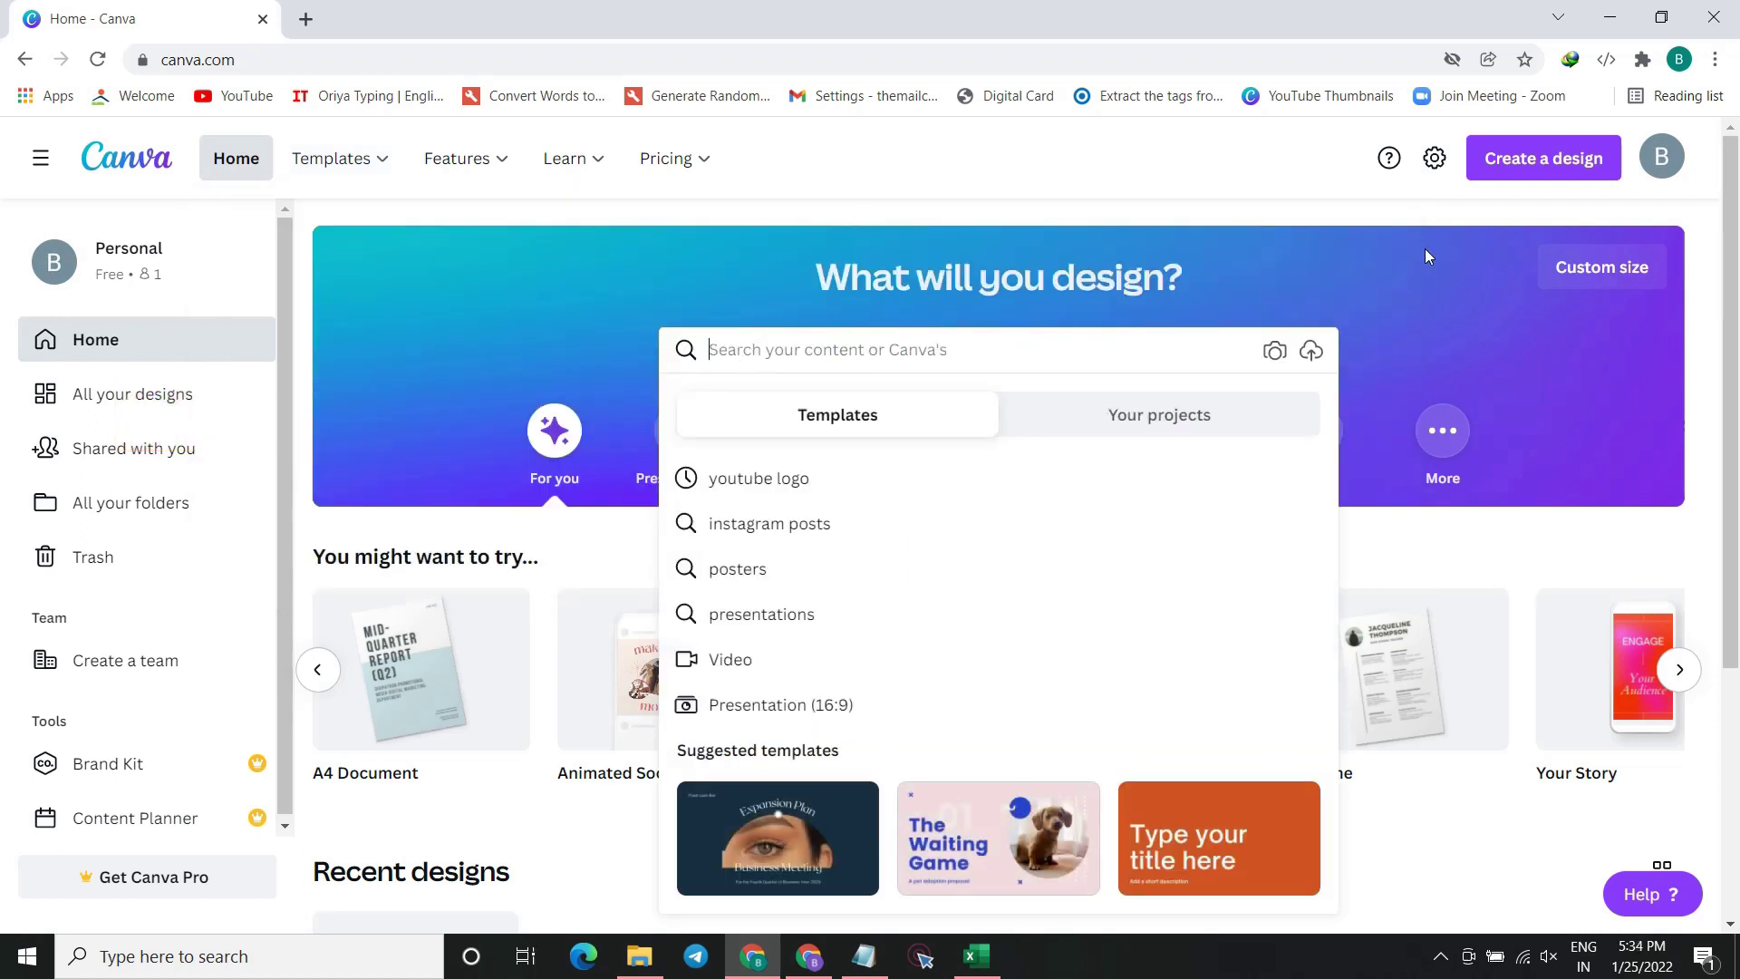
pyautogui.click(1660, 169)
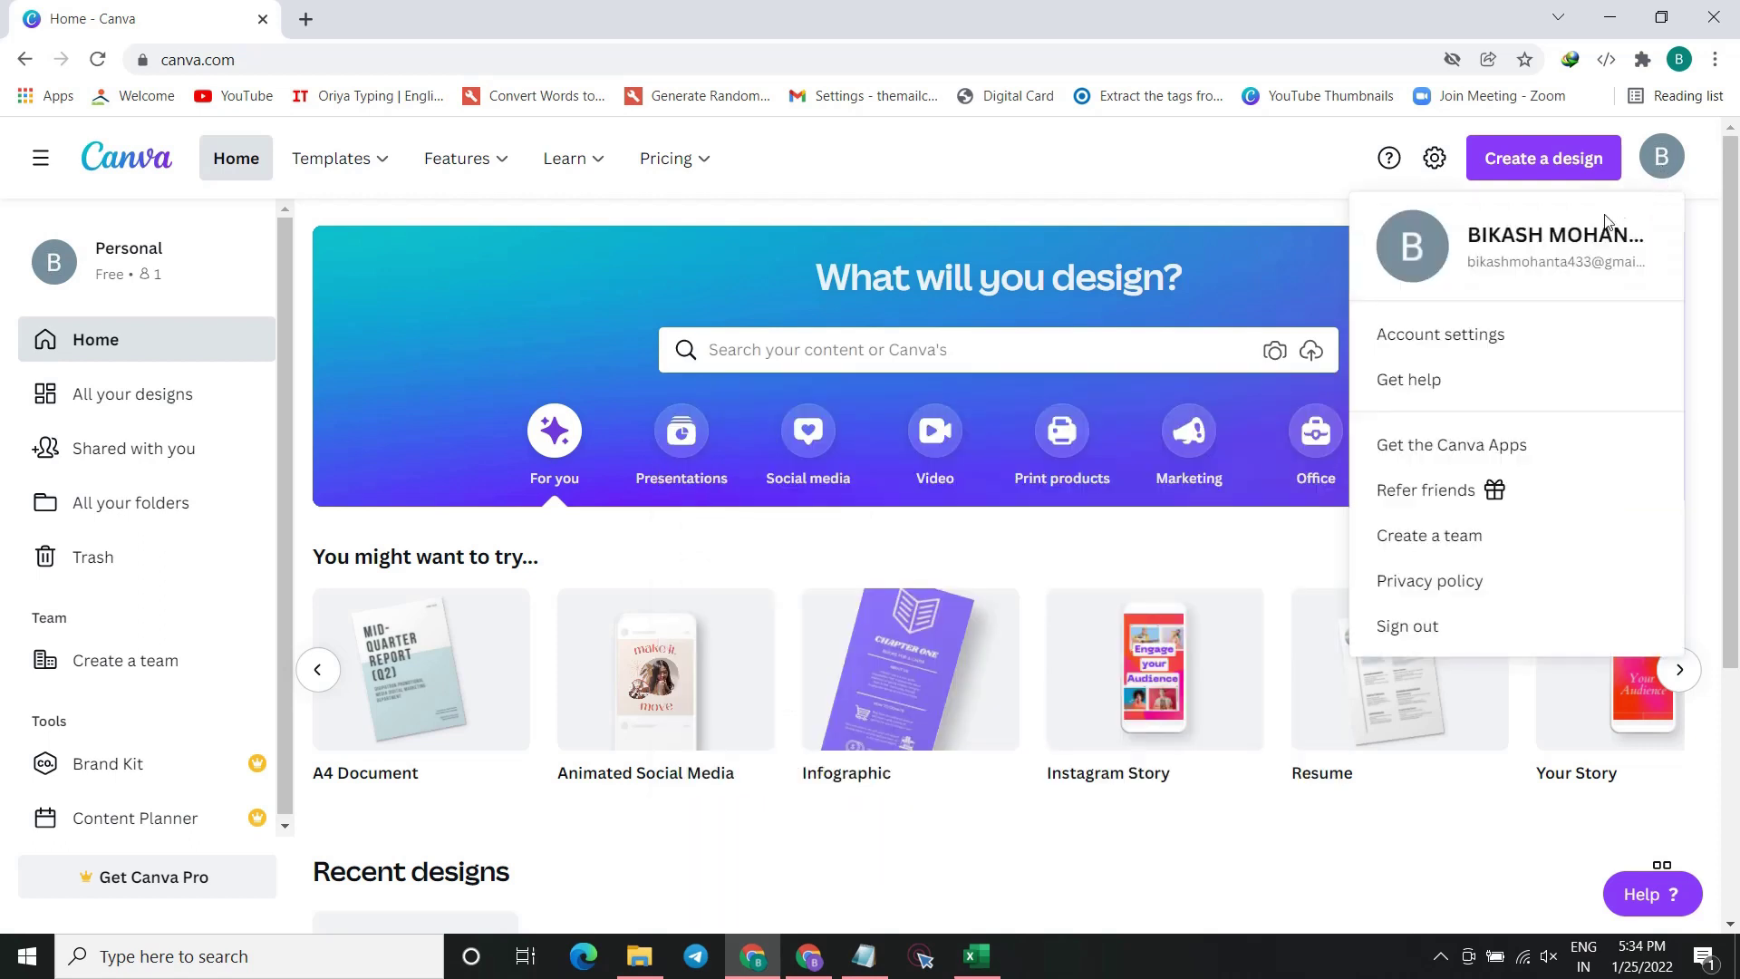
pyautogui.click(1401, 627)
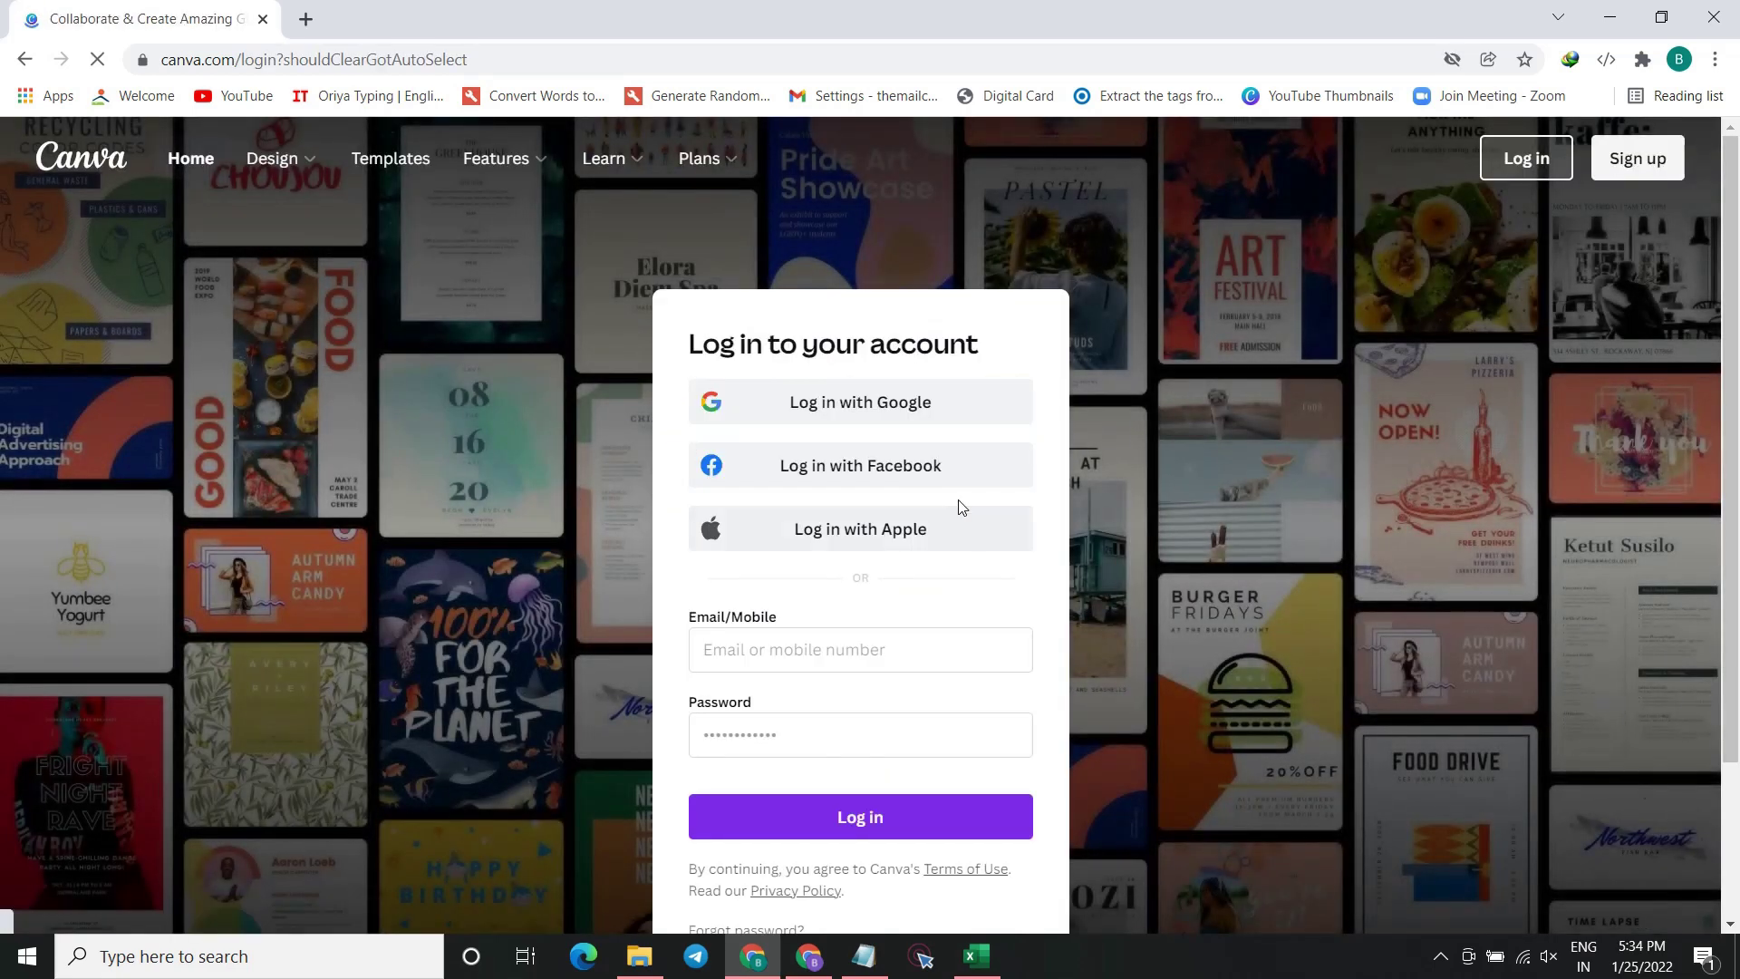
# Log back in with a different Google account and show recent search suggestions.
pyautogui.click(885, 409)
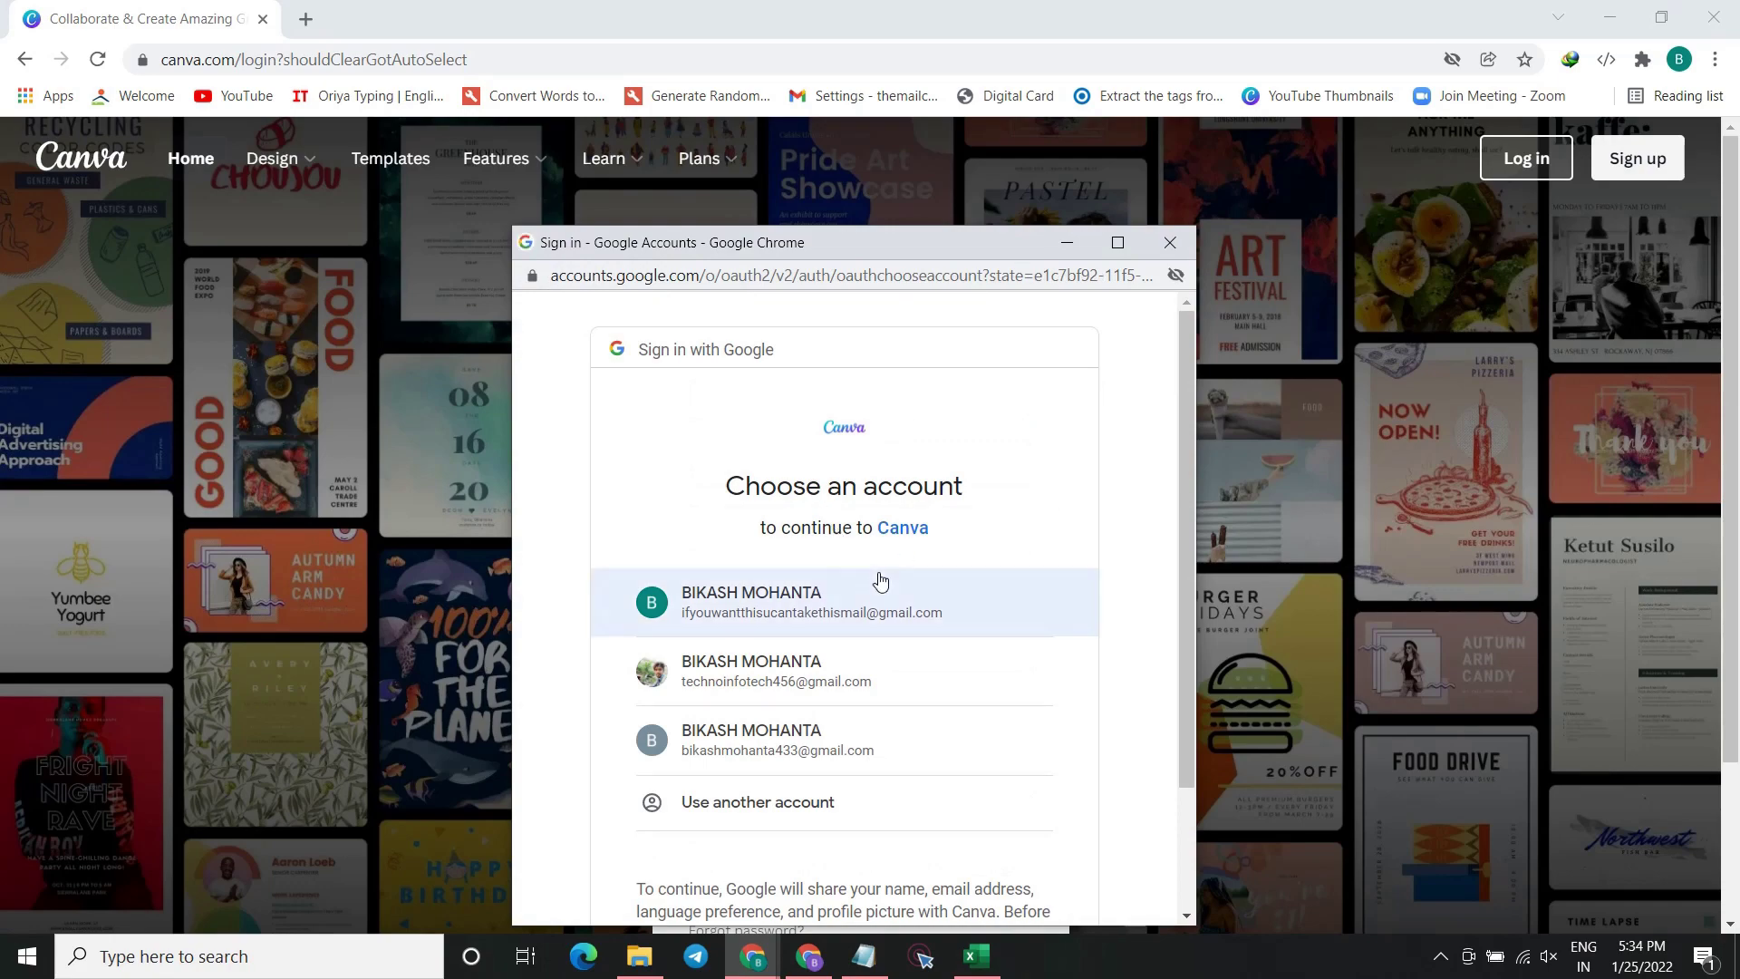
pyautogui.scroll(-1, 906, 598)
pyautogui.click(968, 609)
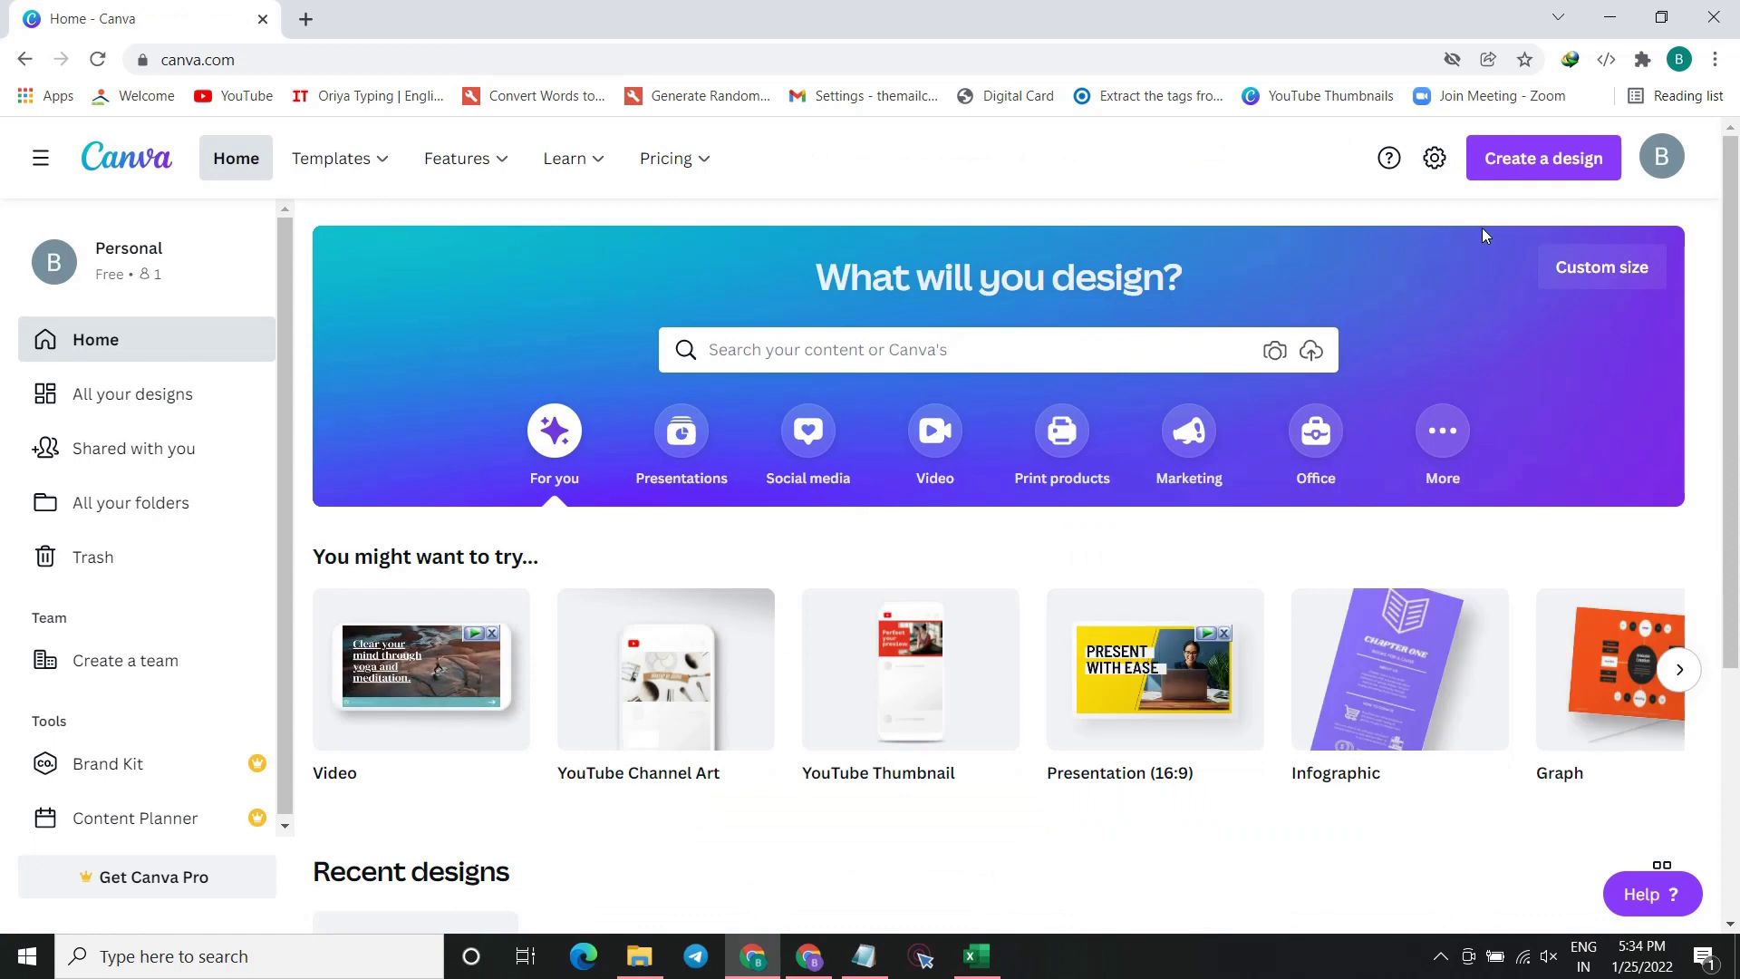
pyautogui.scroll(-1, 1143, 383)
pyautogui.scroll(1, 1140, 380)
pyautogui.scroll(-4, 1140, 381)
pyautogui.scroll(3, 1135, 380)
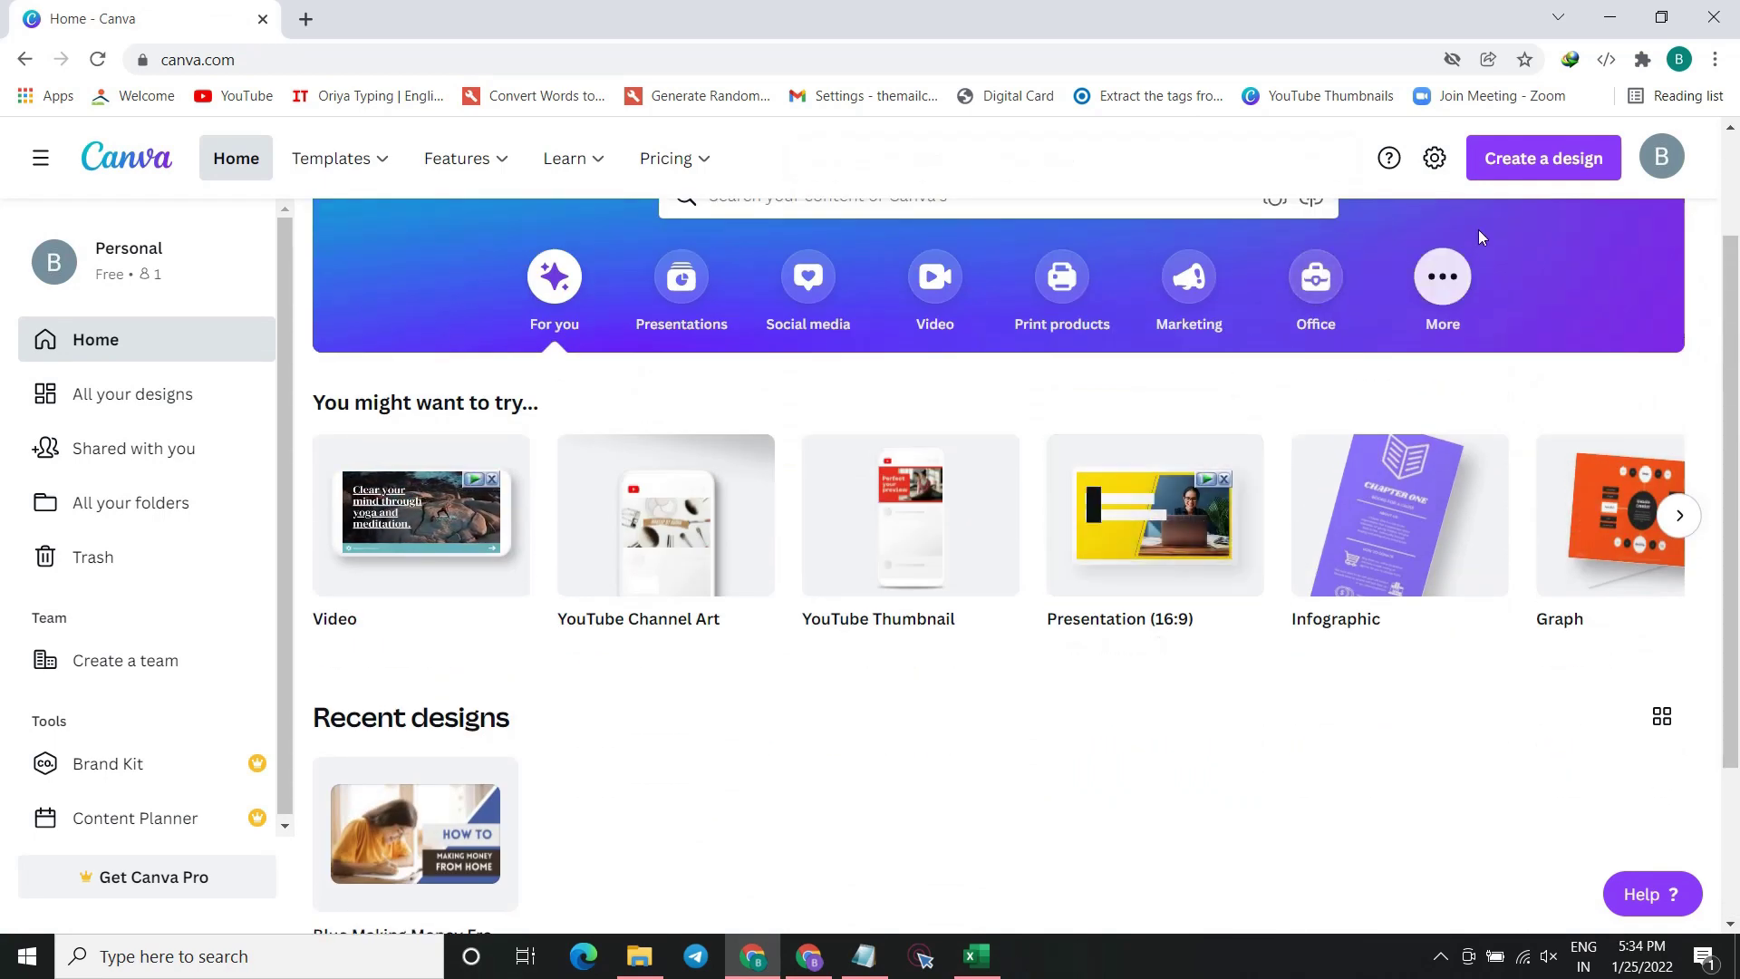
pyautogui.scroll(2, 1541, 221)
pyautogui.click(1661, 157)
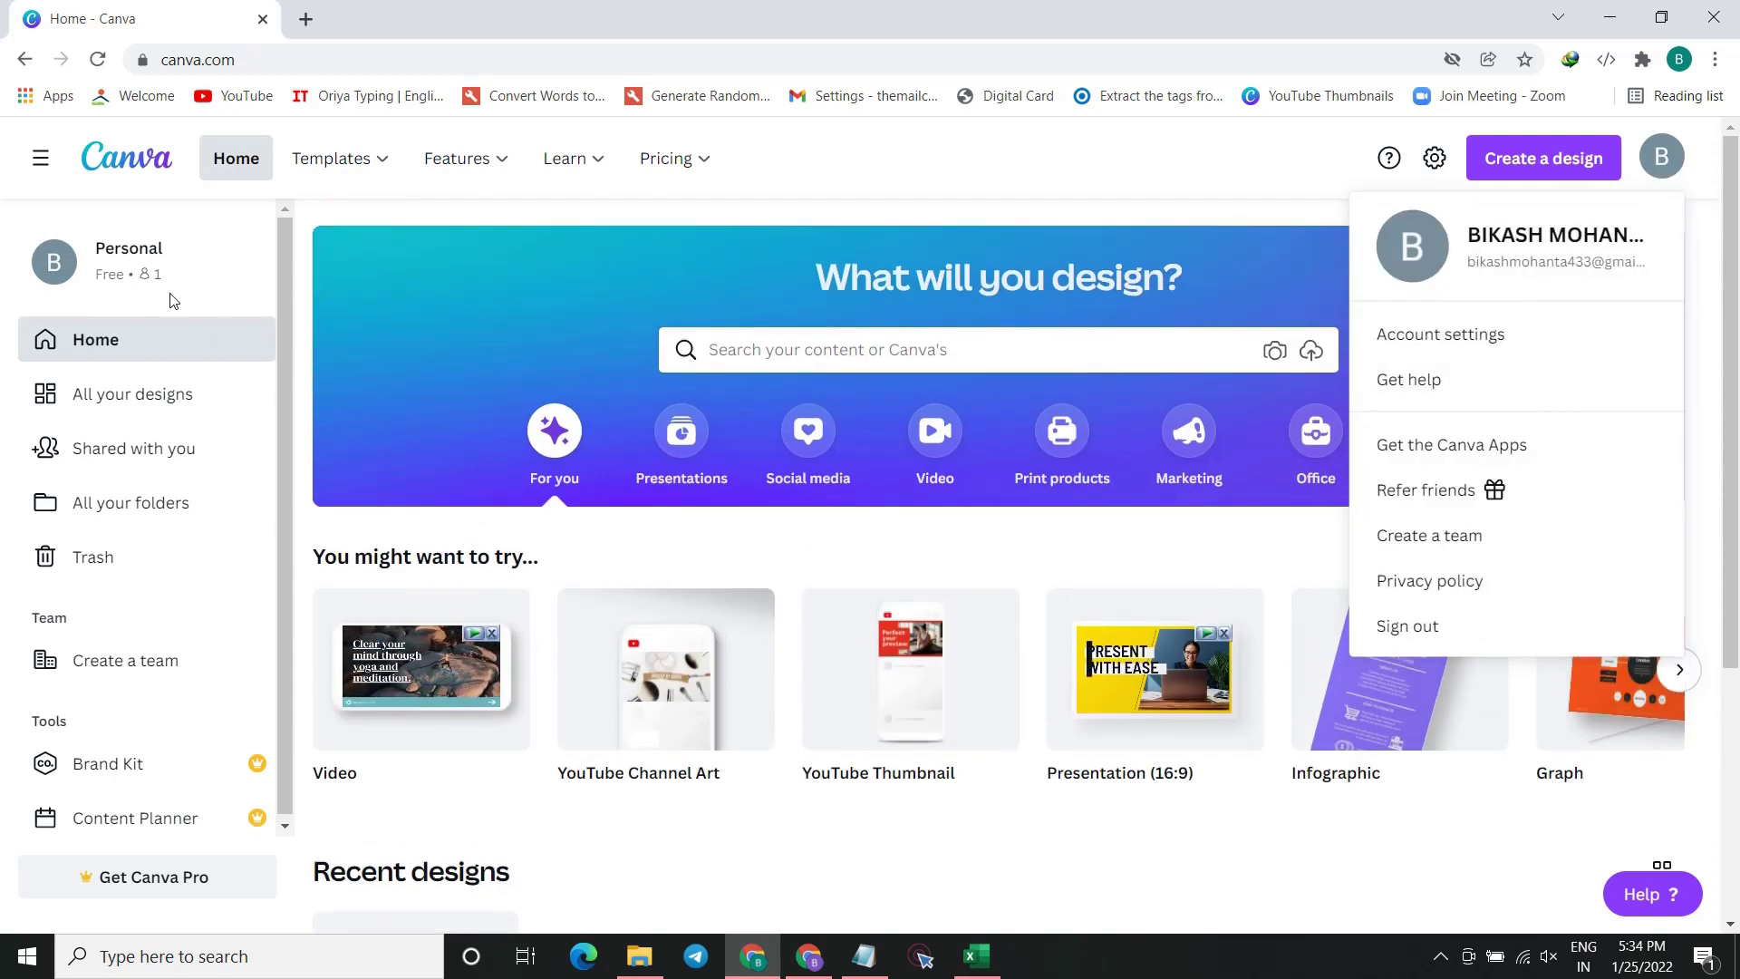
pyautogui.click(784, 348)
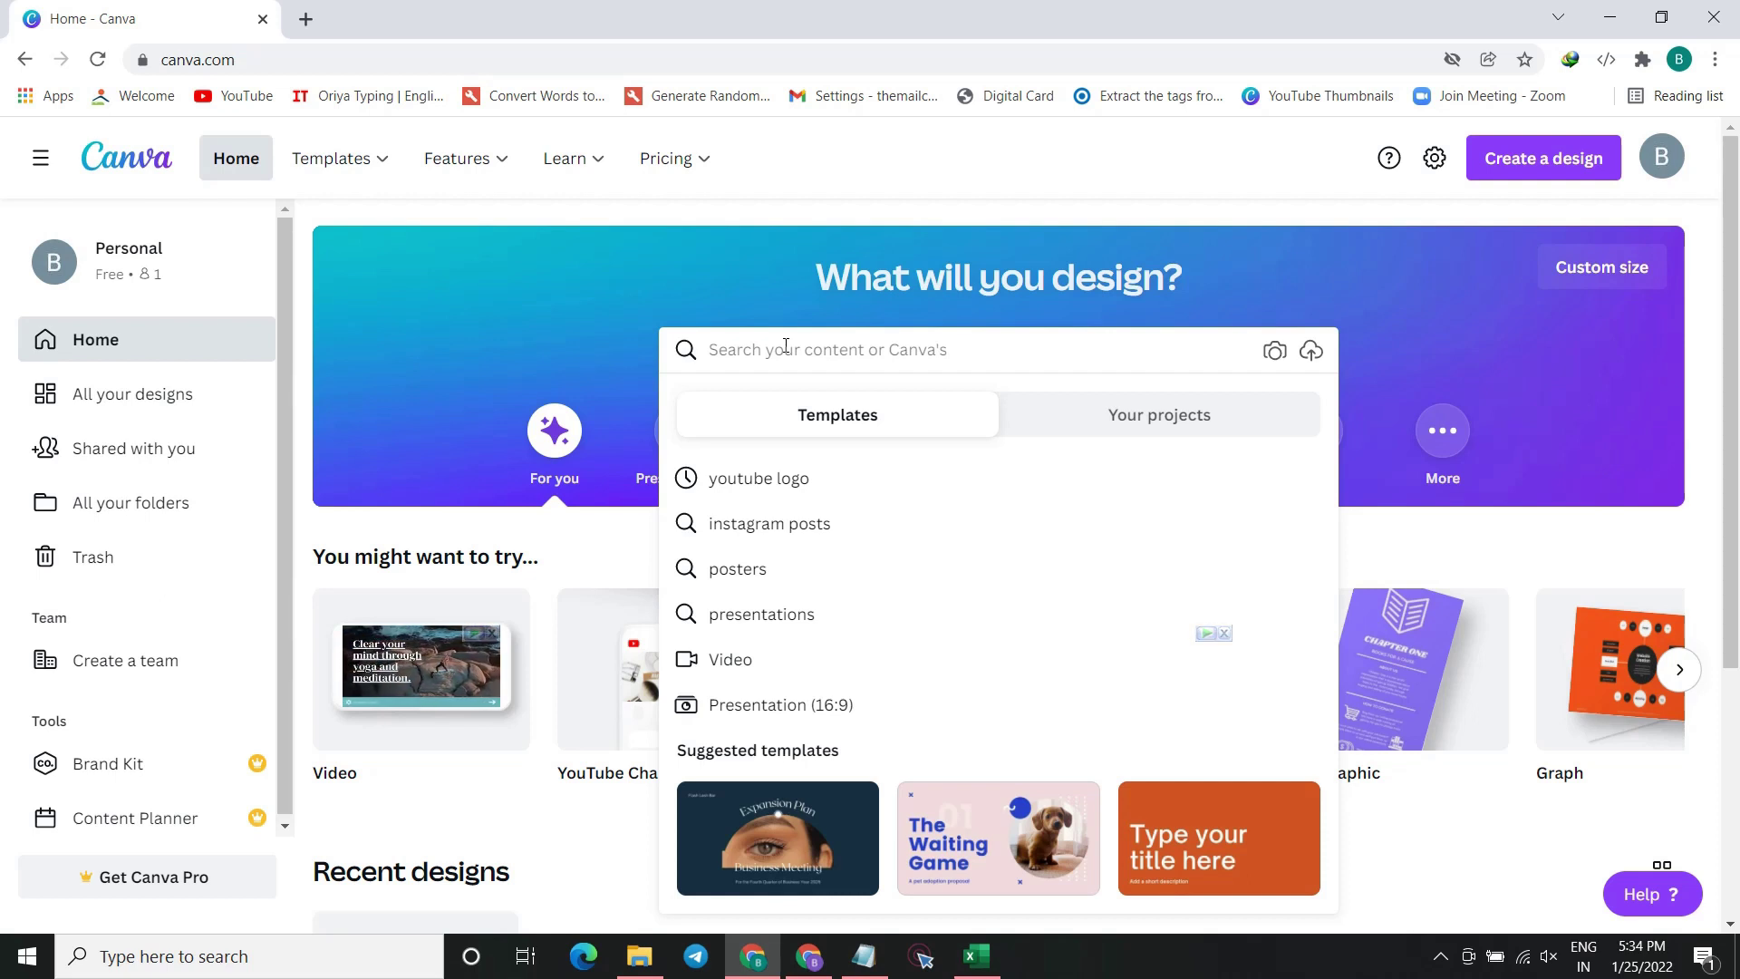
# Search Canva templates for 'youtube logo'.
pyautogui.click(826, 477)
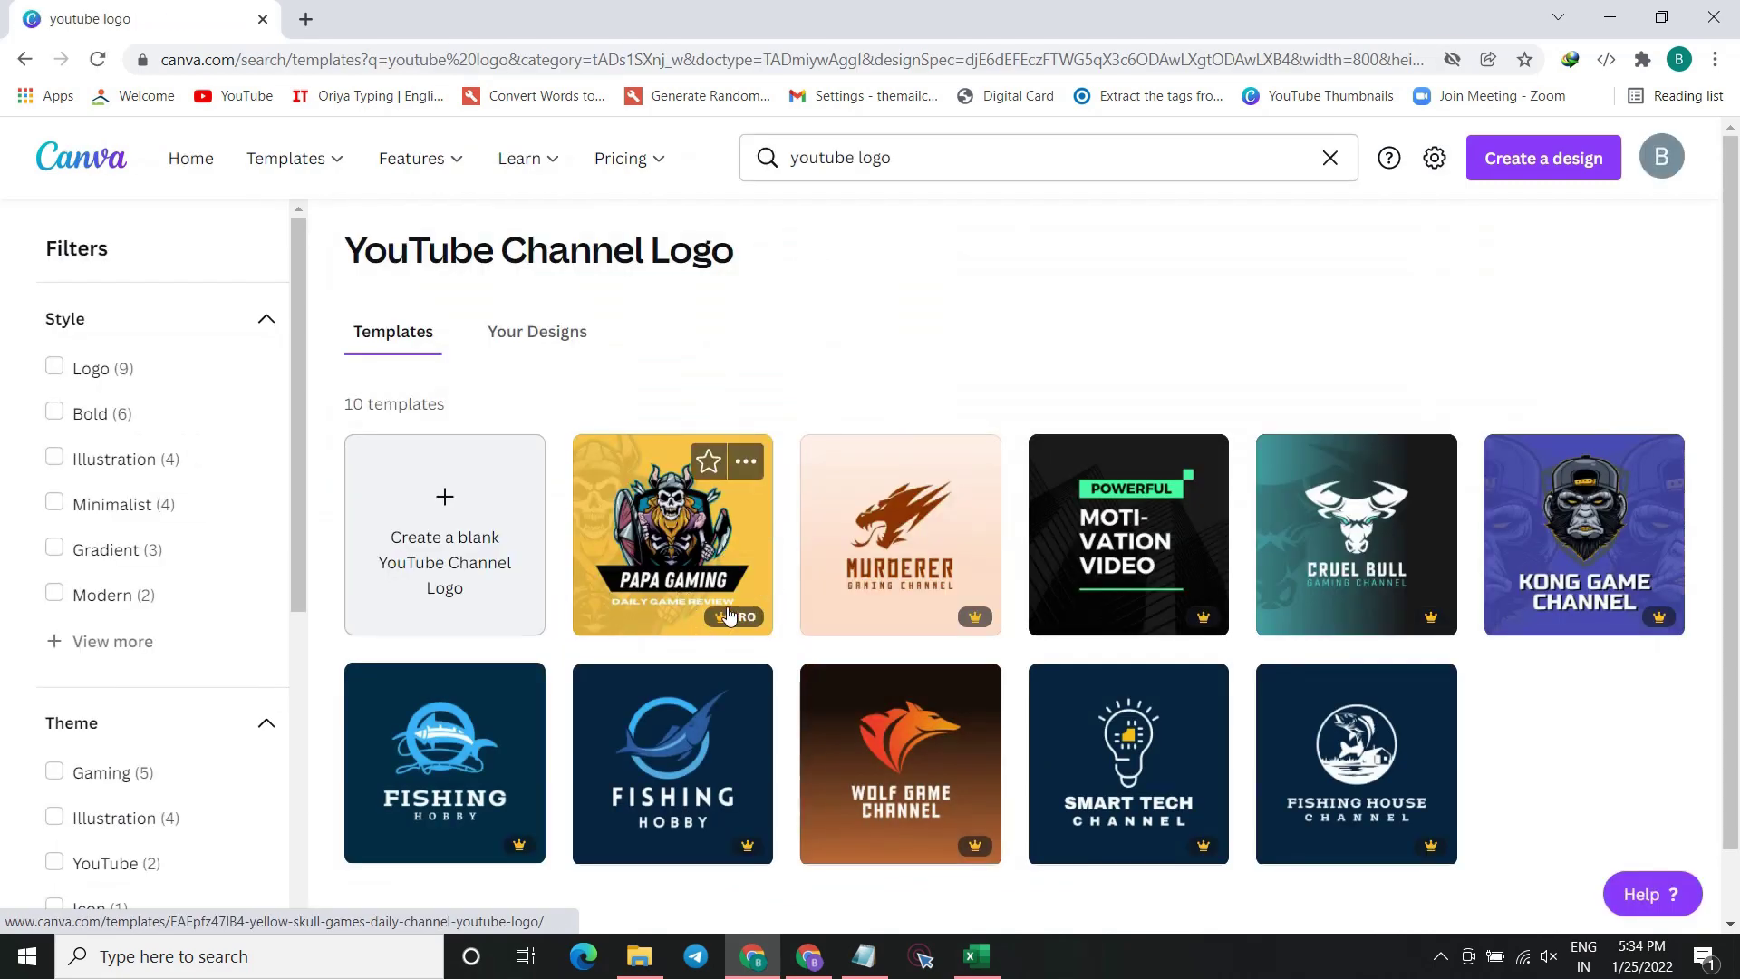
pyautogui.scroll(-1, 997, 571)
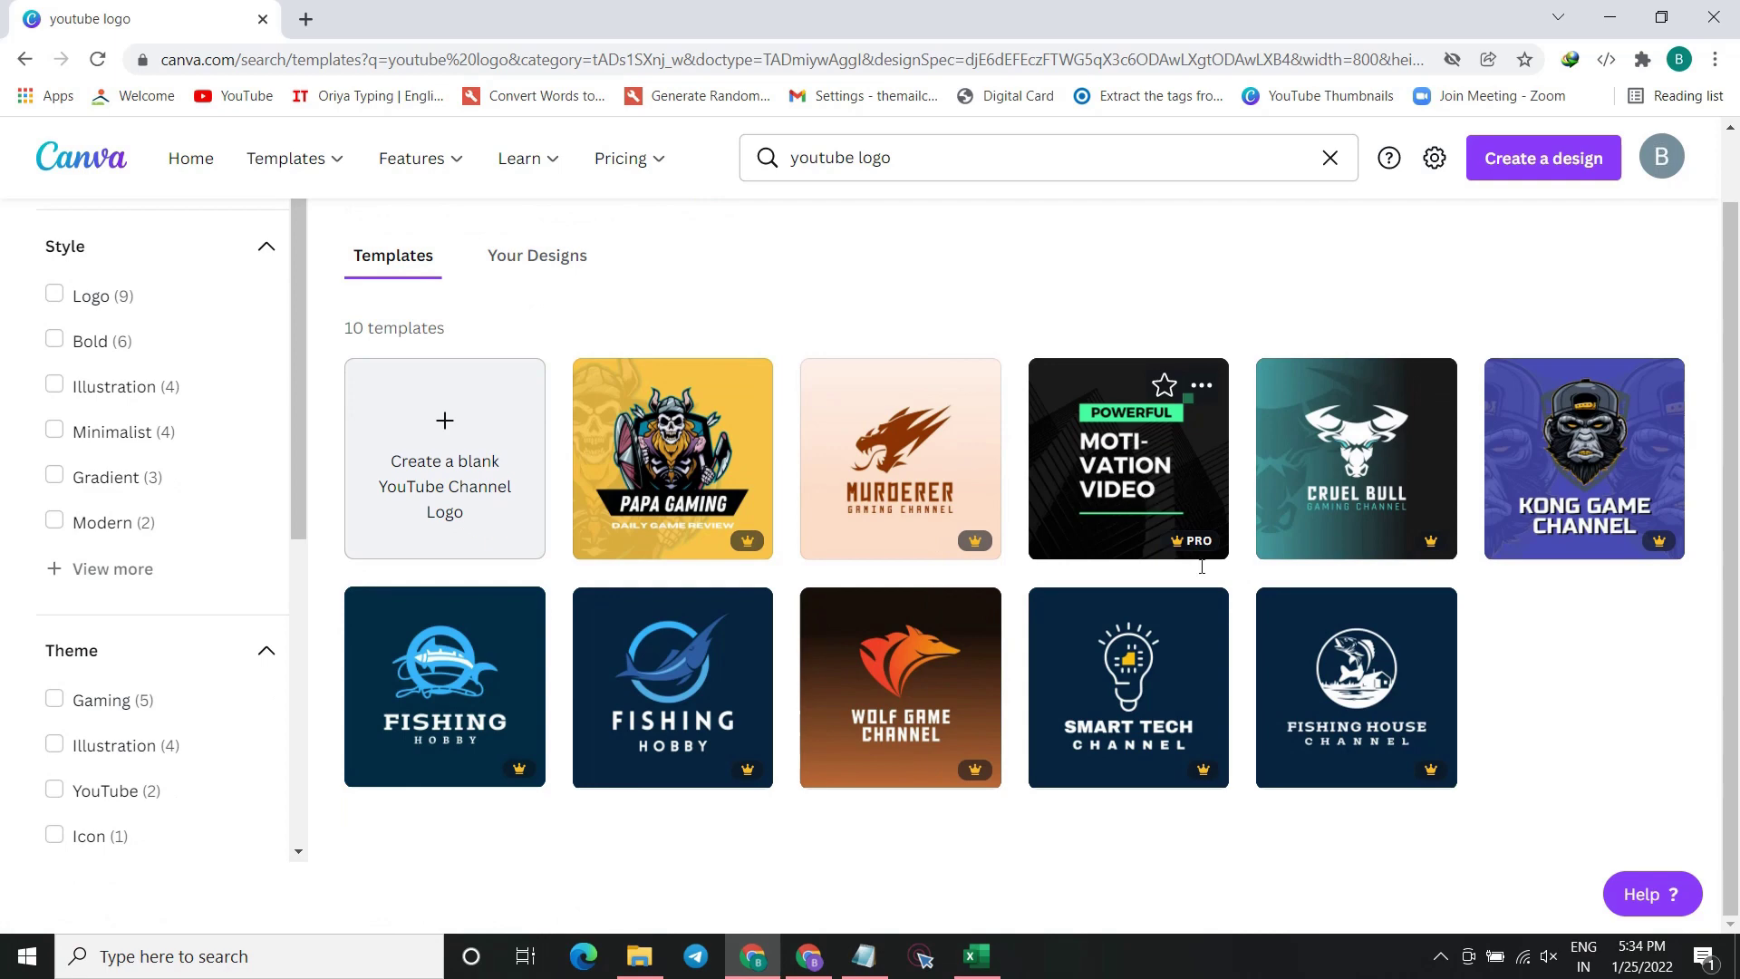
pyautogui.scroll(1, 1033, 588)
pyautogui.scroll(-1, 1024, 589)
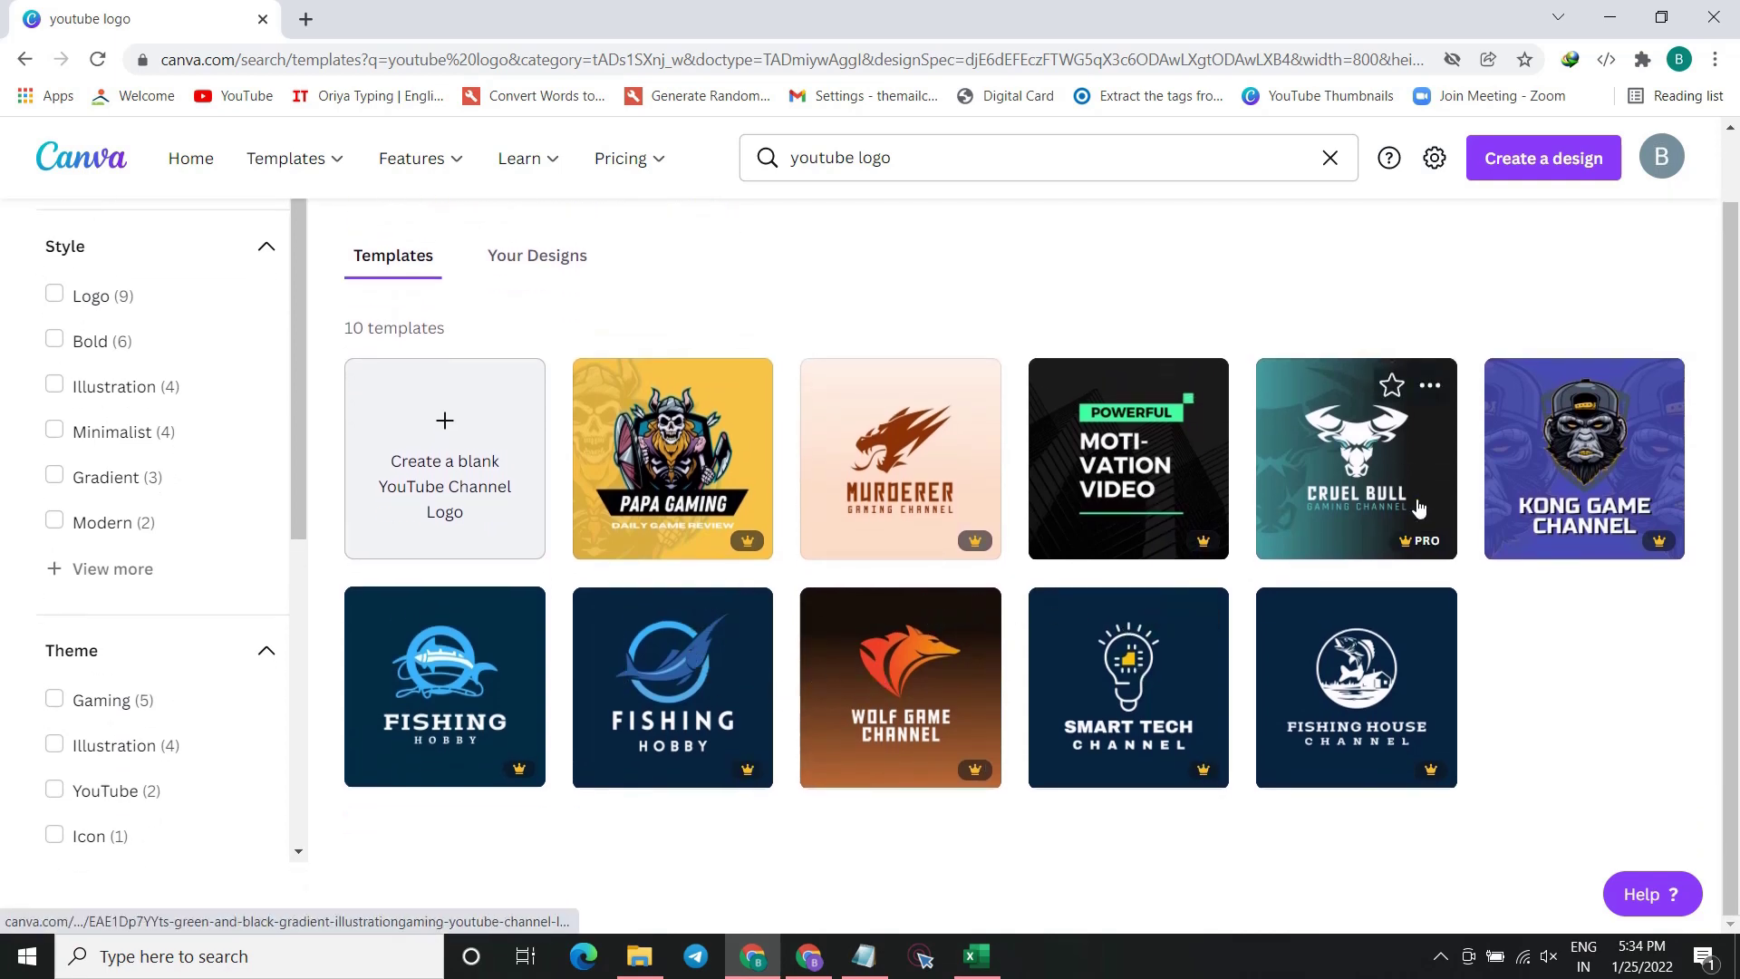
# Try the Cruel Bull template, then dismiss the Pro upgrade offer it requires.
pyautogui.click(1374, 476)
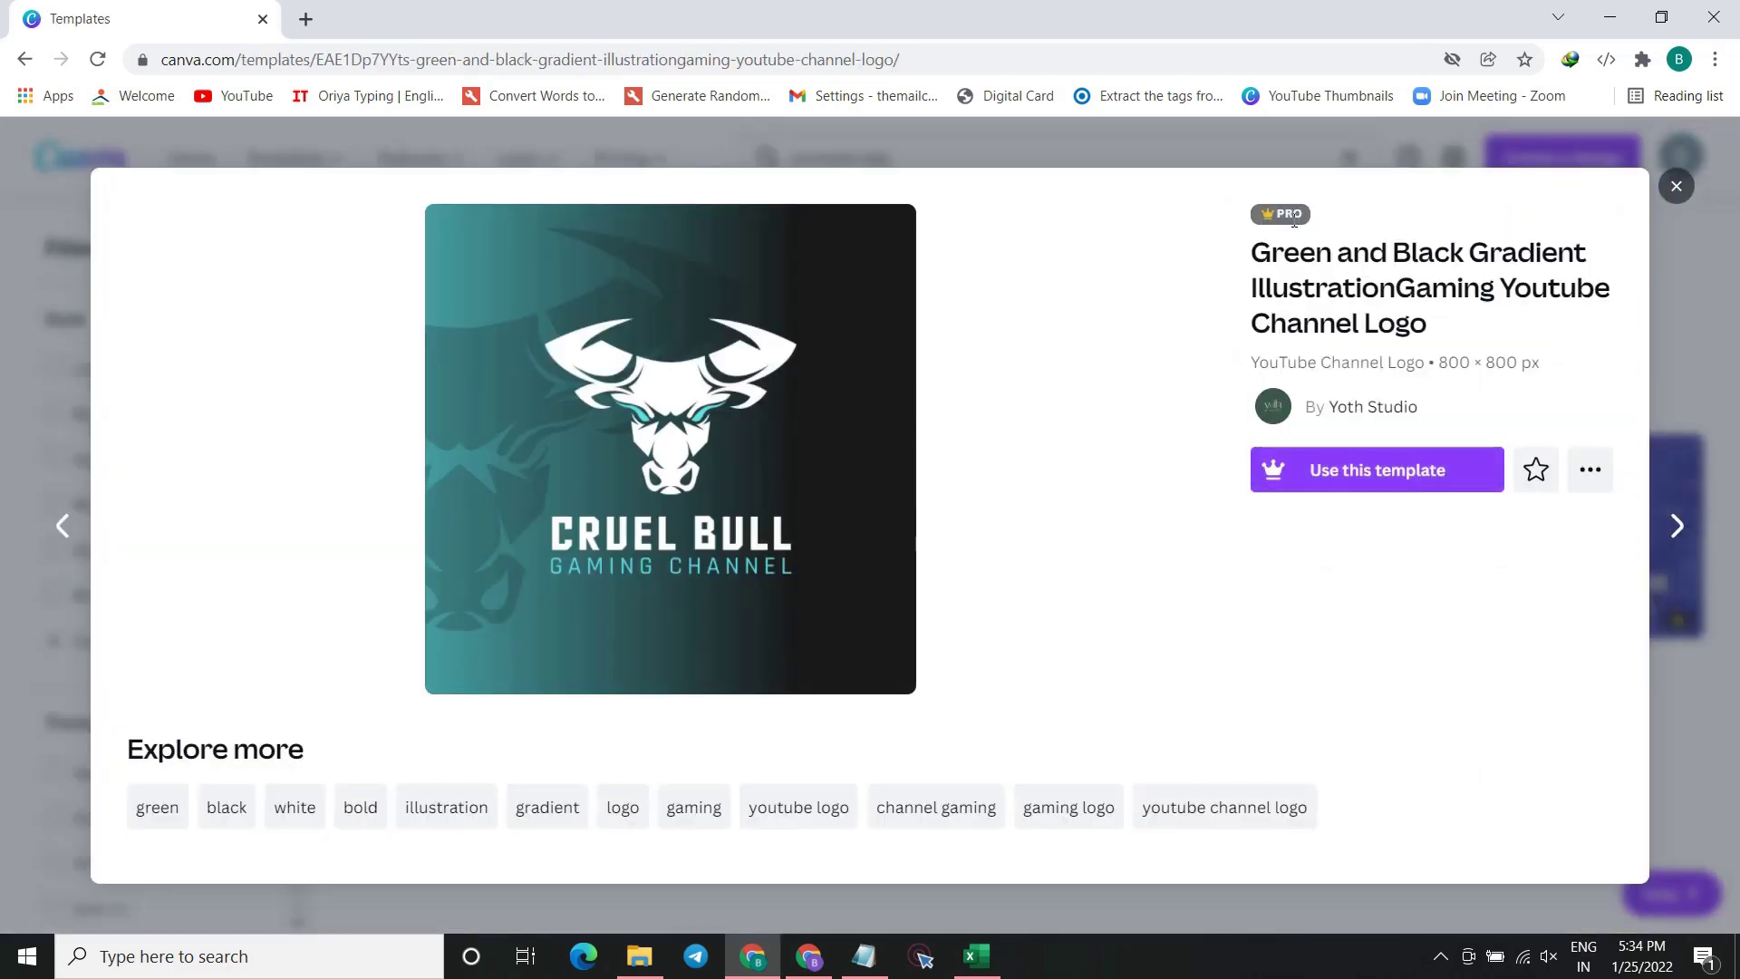
pyautogui.click(1421, 469)
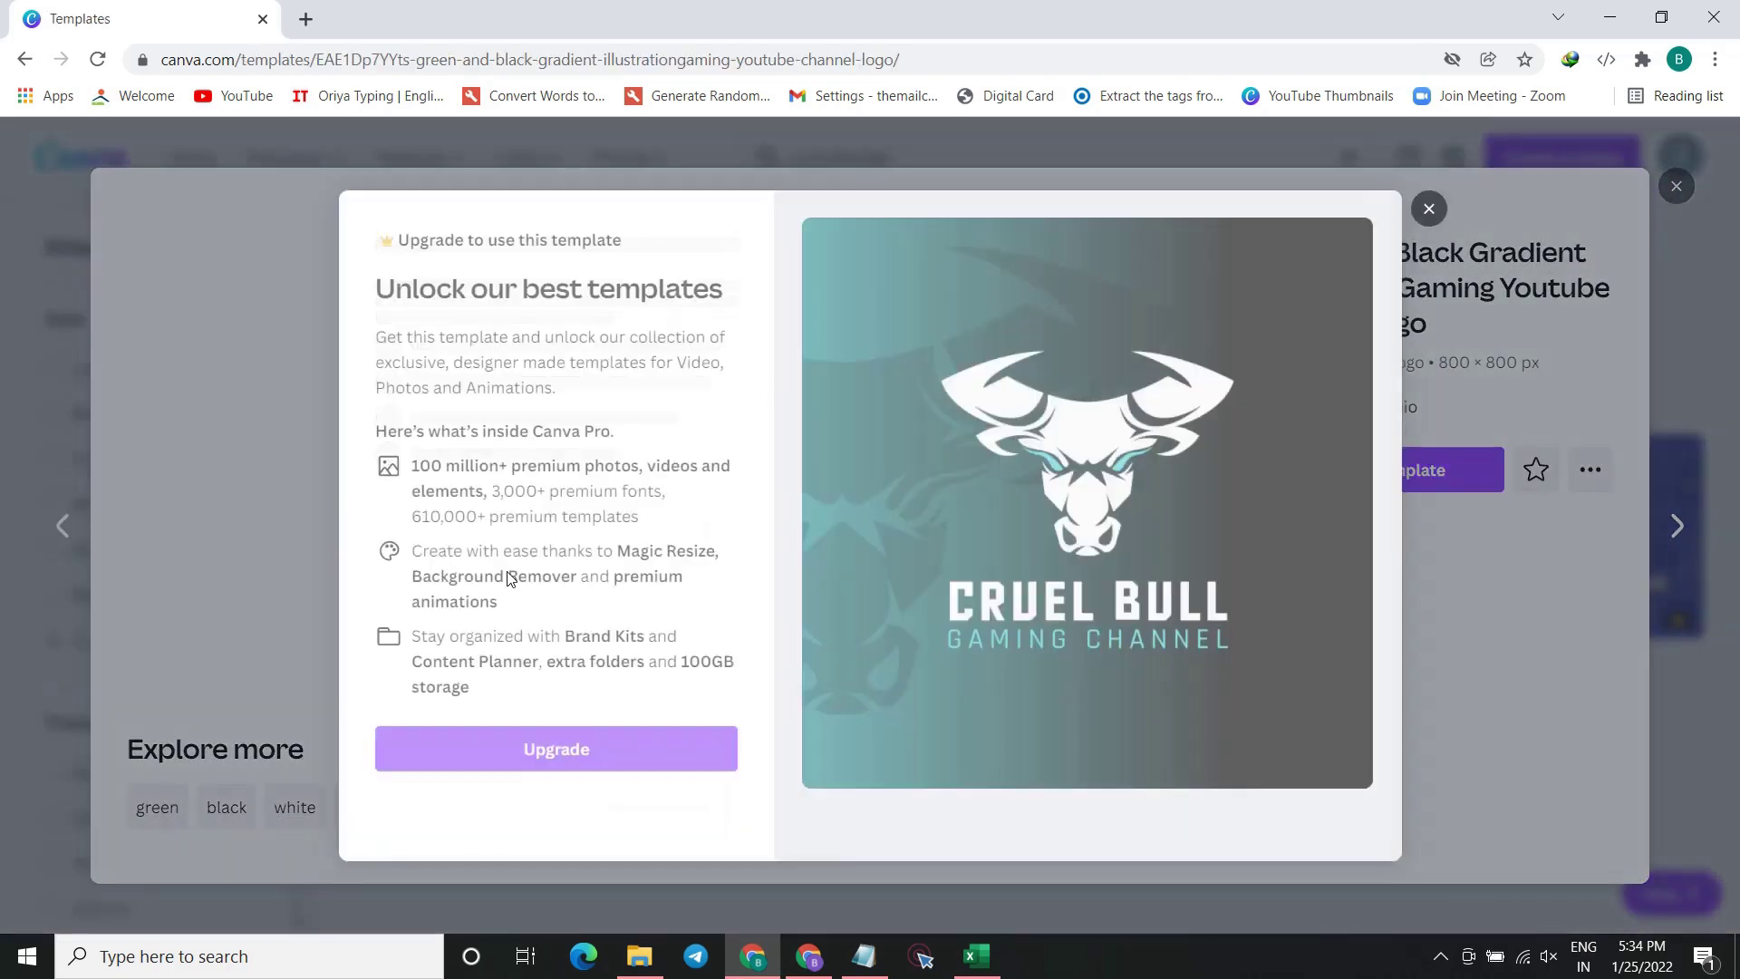
pyautogui.click(585, 756)
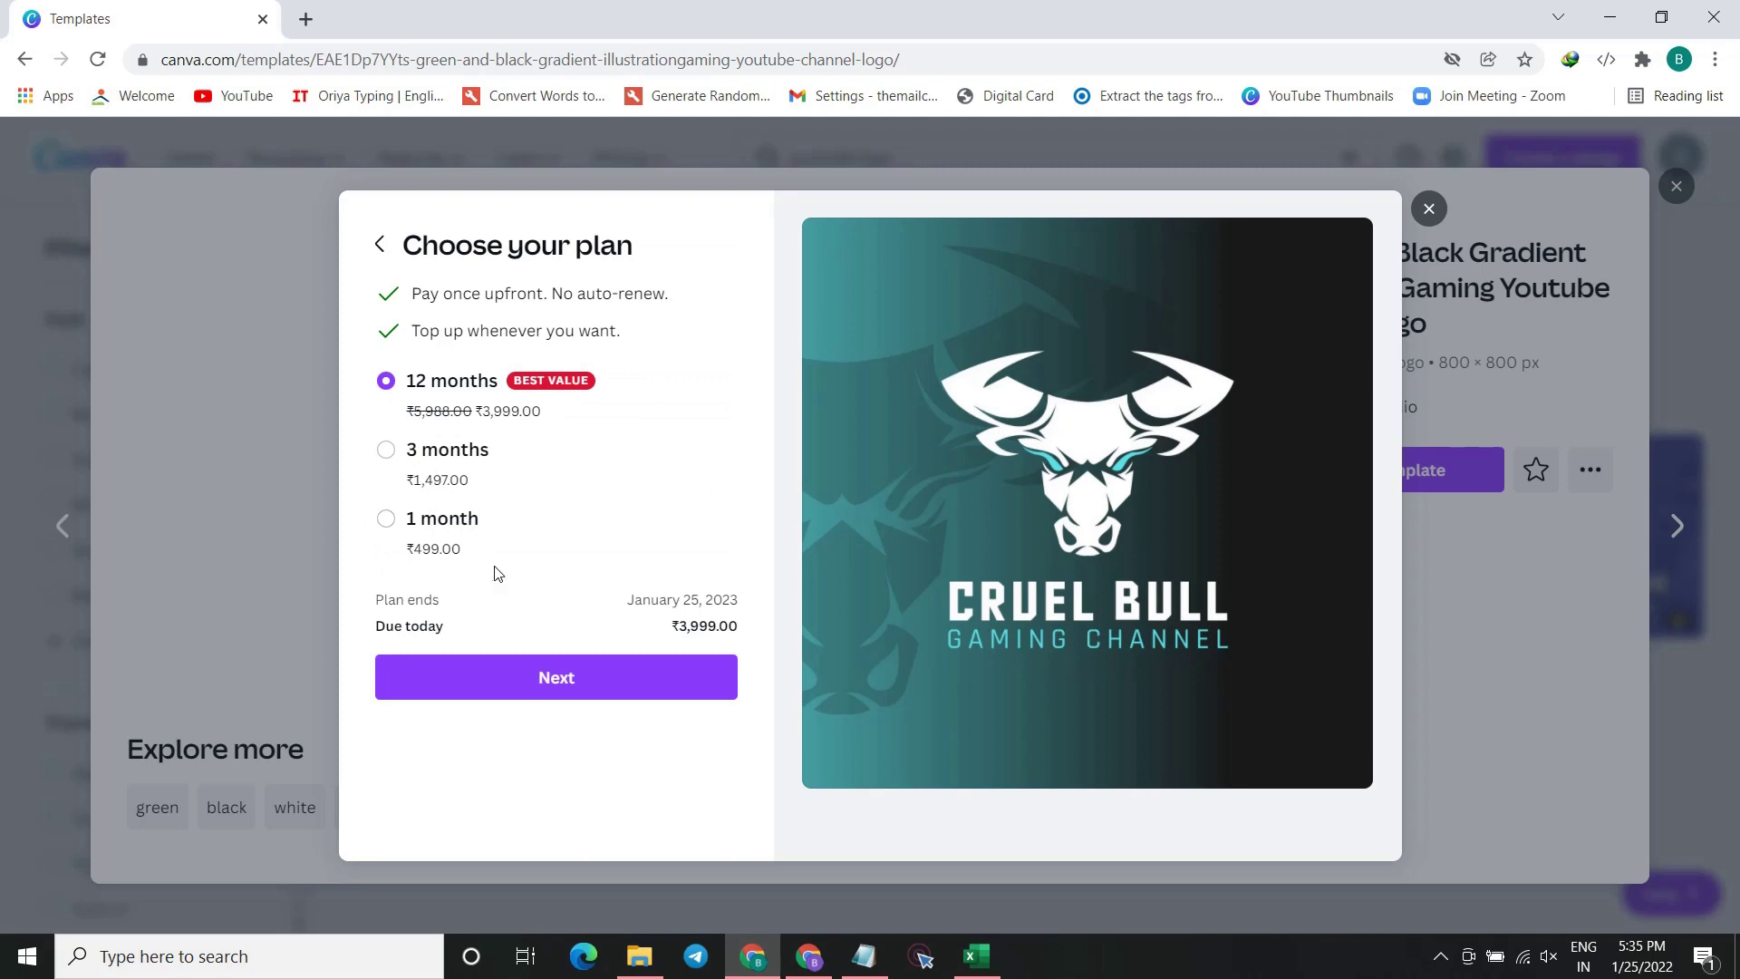
pyautogui.click(1428, 210)
pyautogui.click(1684, 197)
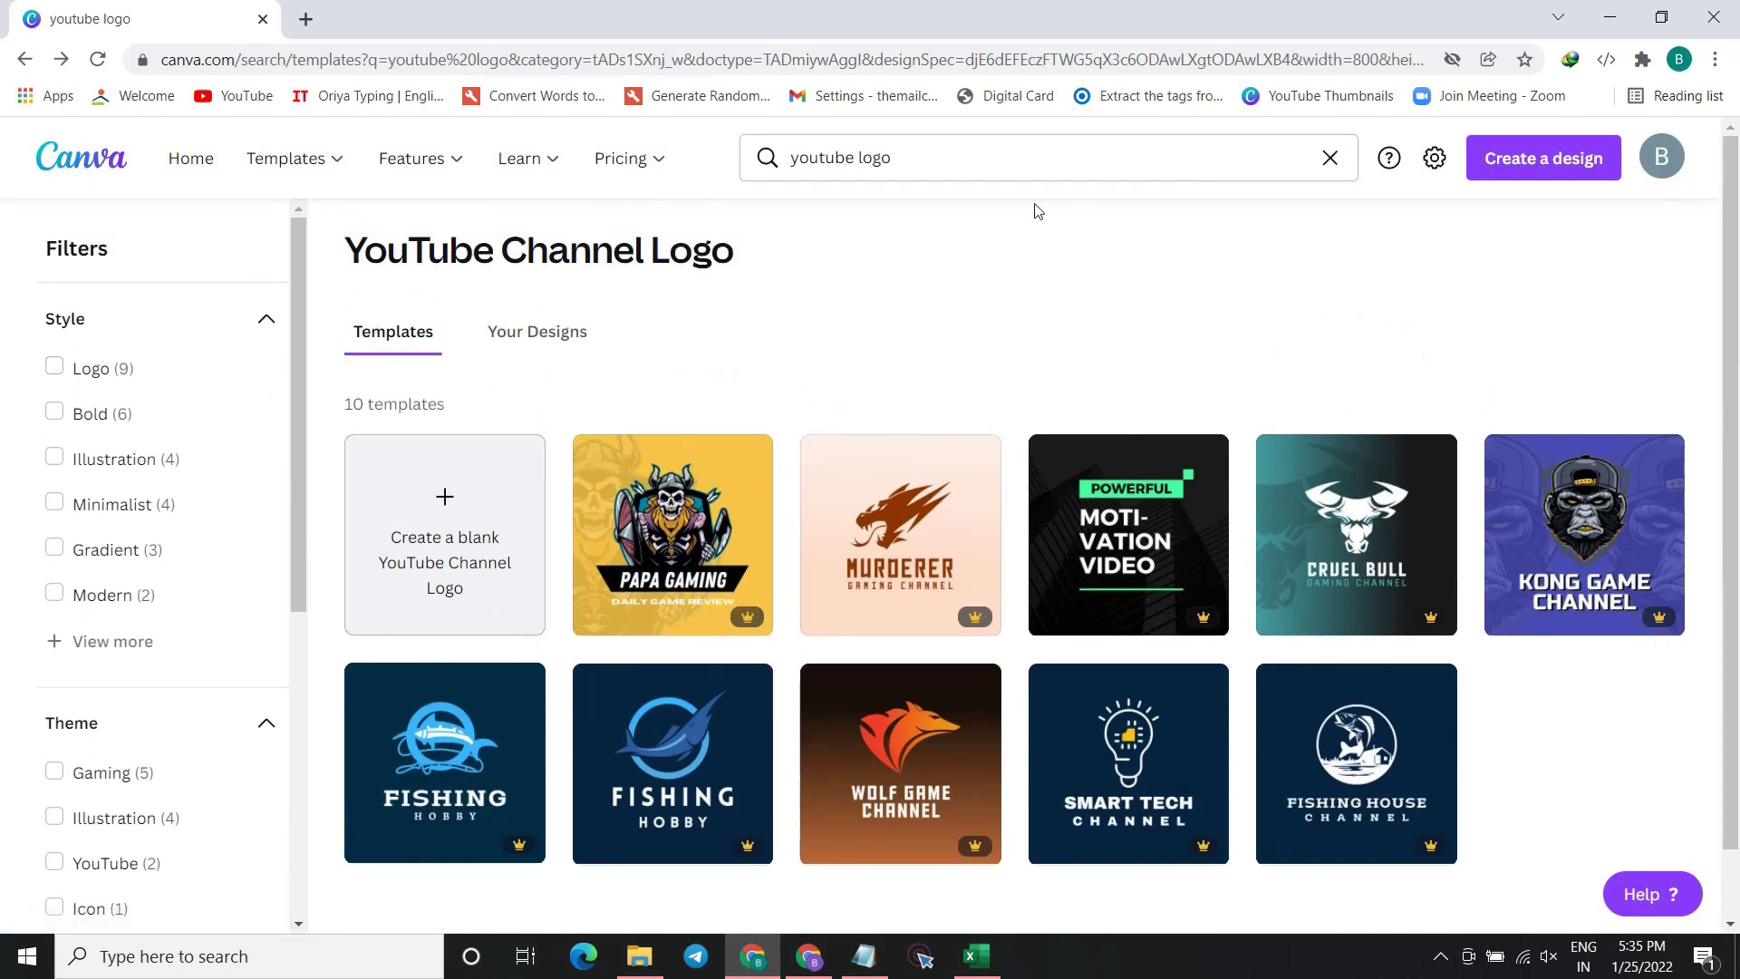
# Sign out of Canva to the login page and open a blank browser tab.
pyautogui.moveTo(422, 161)
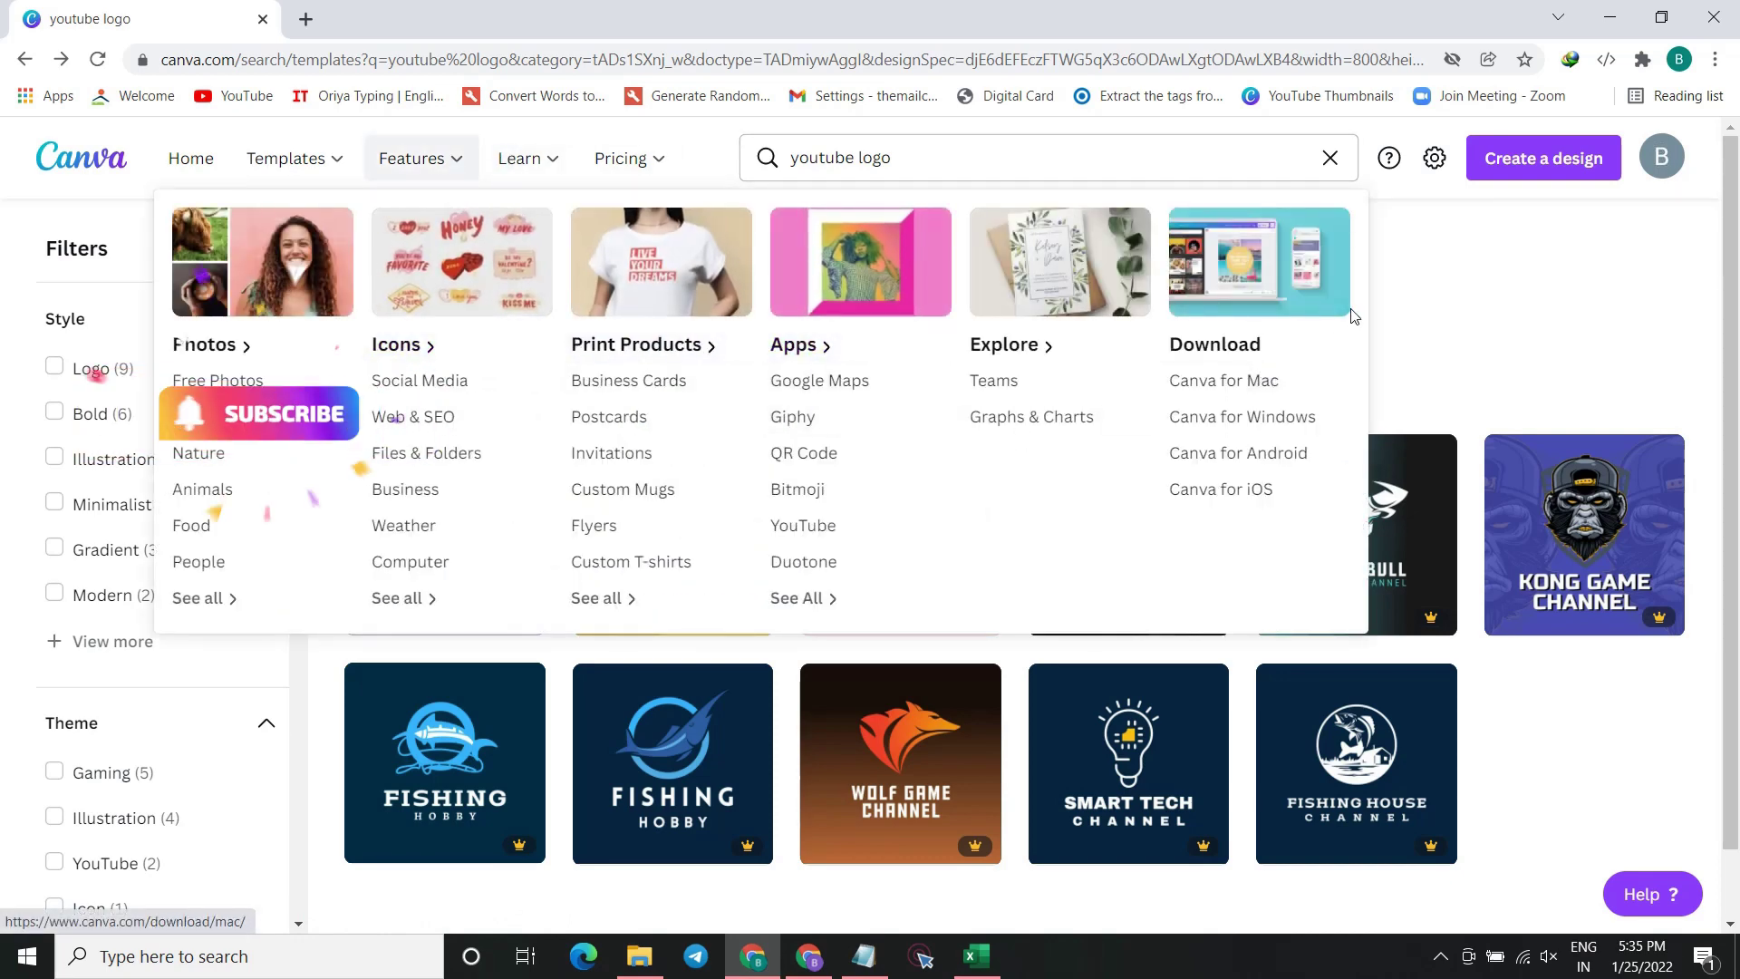
pyautogui.click(1655, 175)
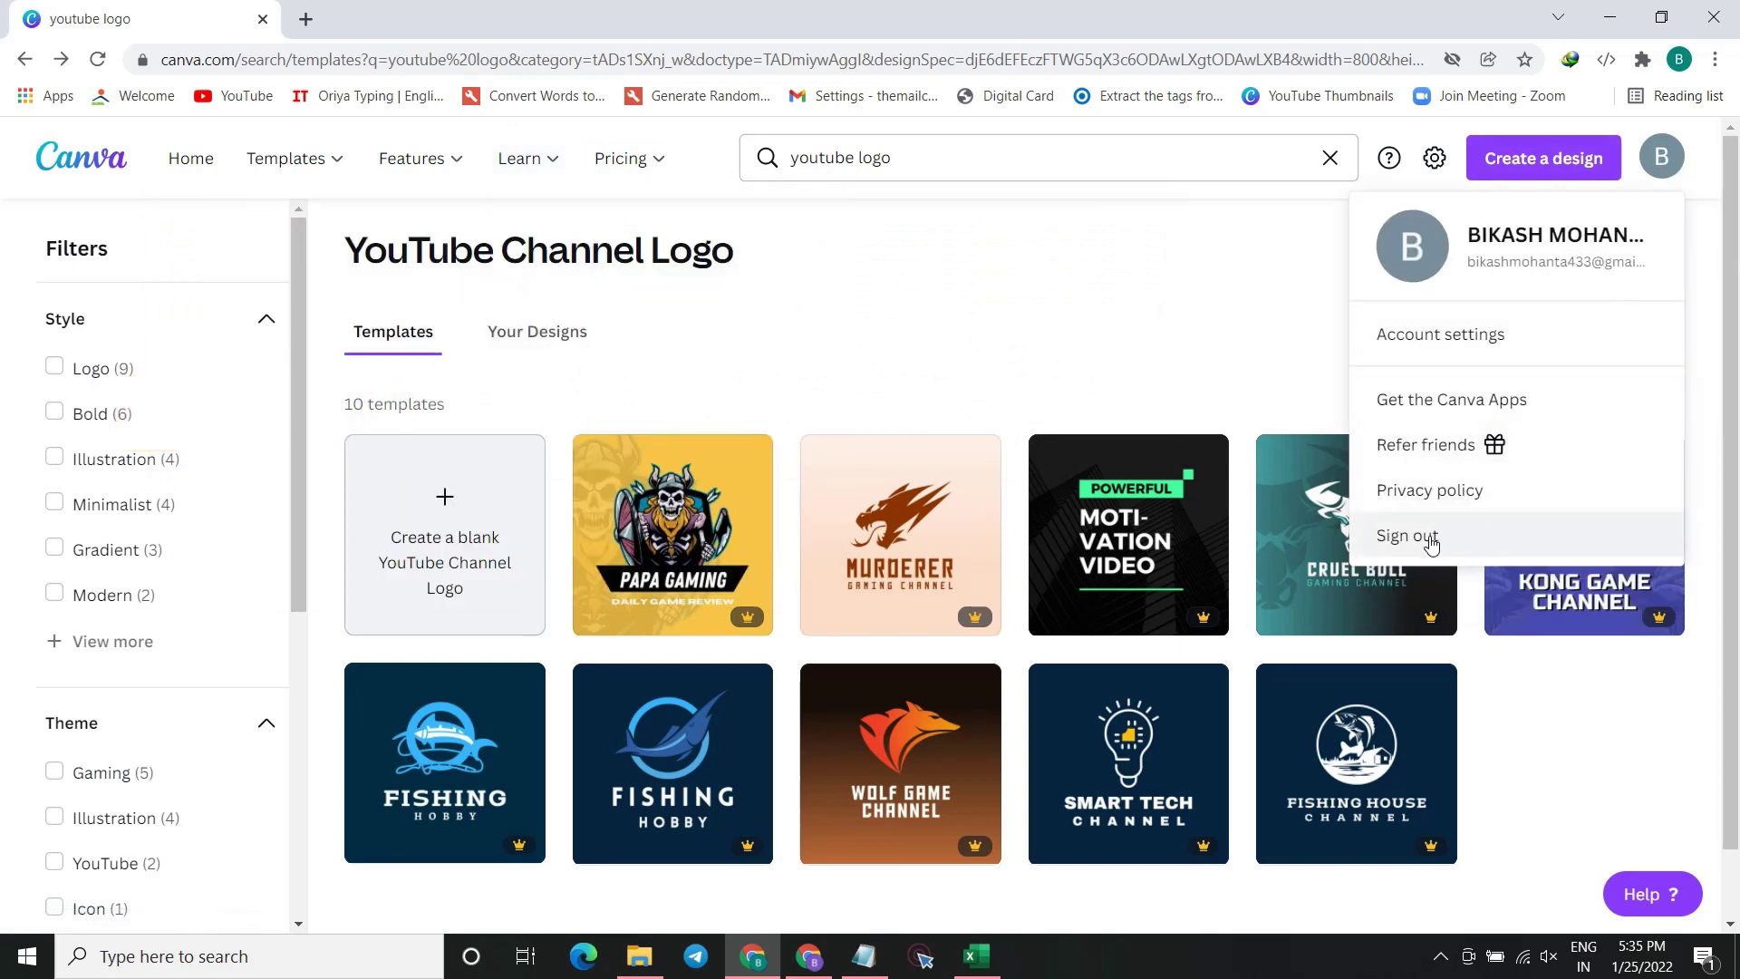
pyautogui.click(1431, 542)
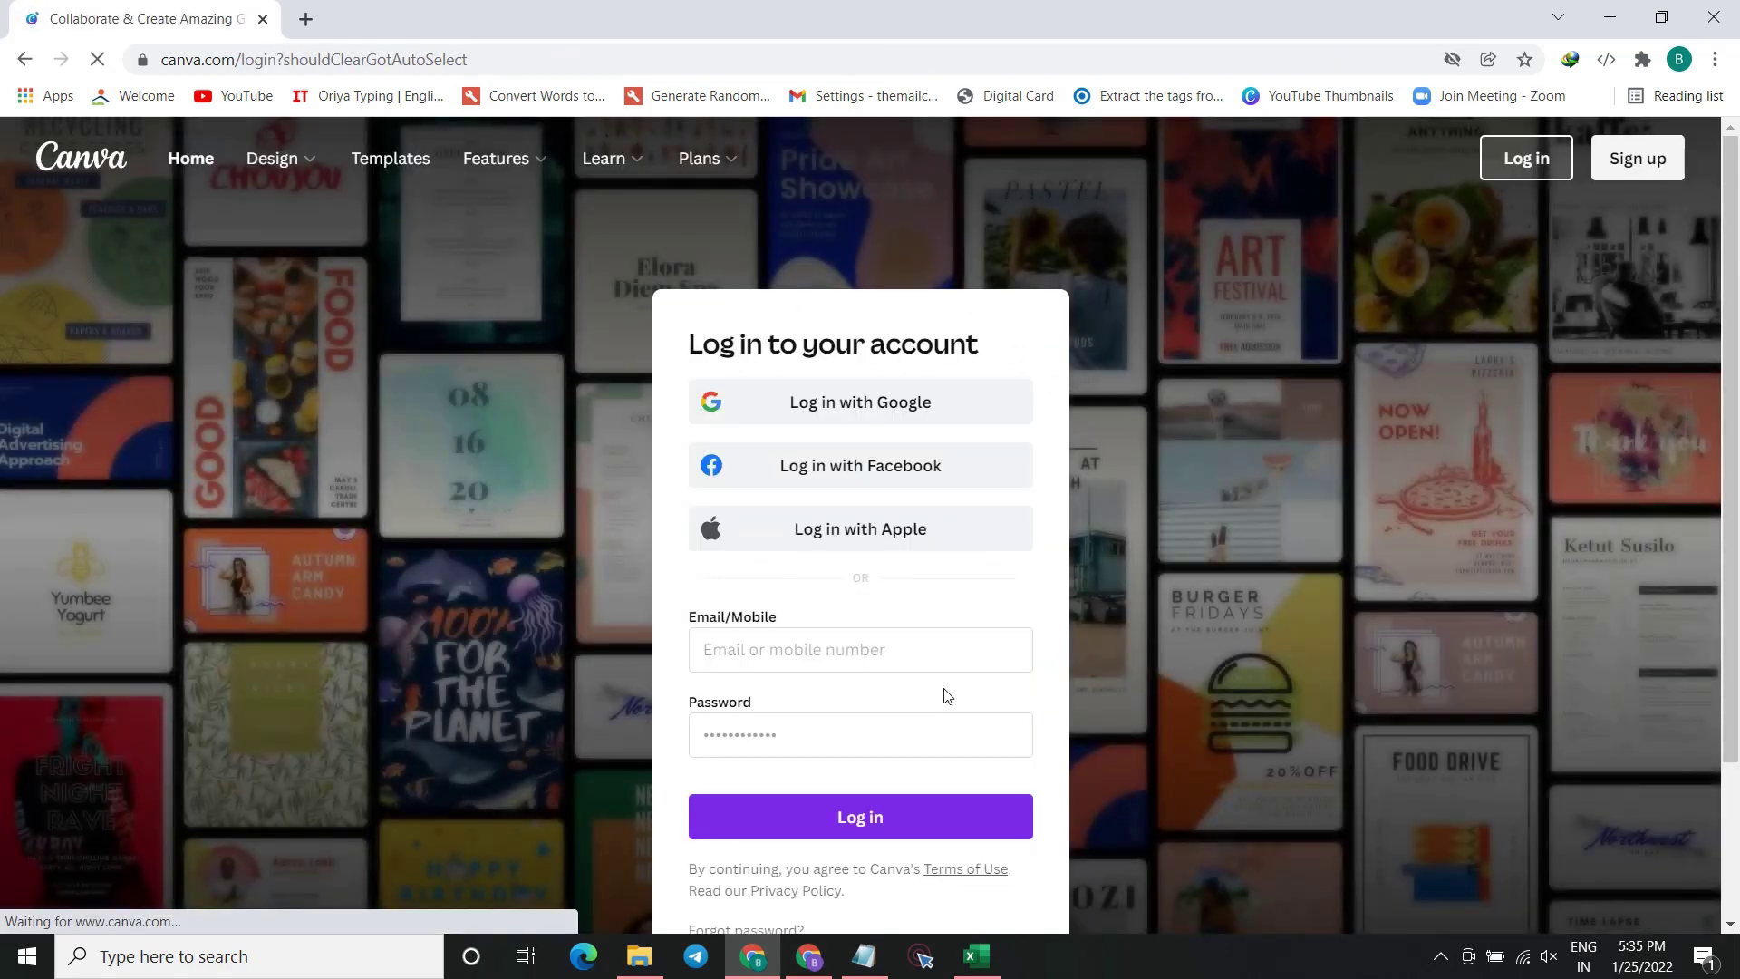
pyautogui.click(311, 23)
pyautogui.click(349, 65)
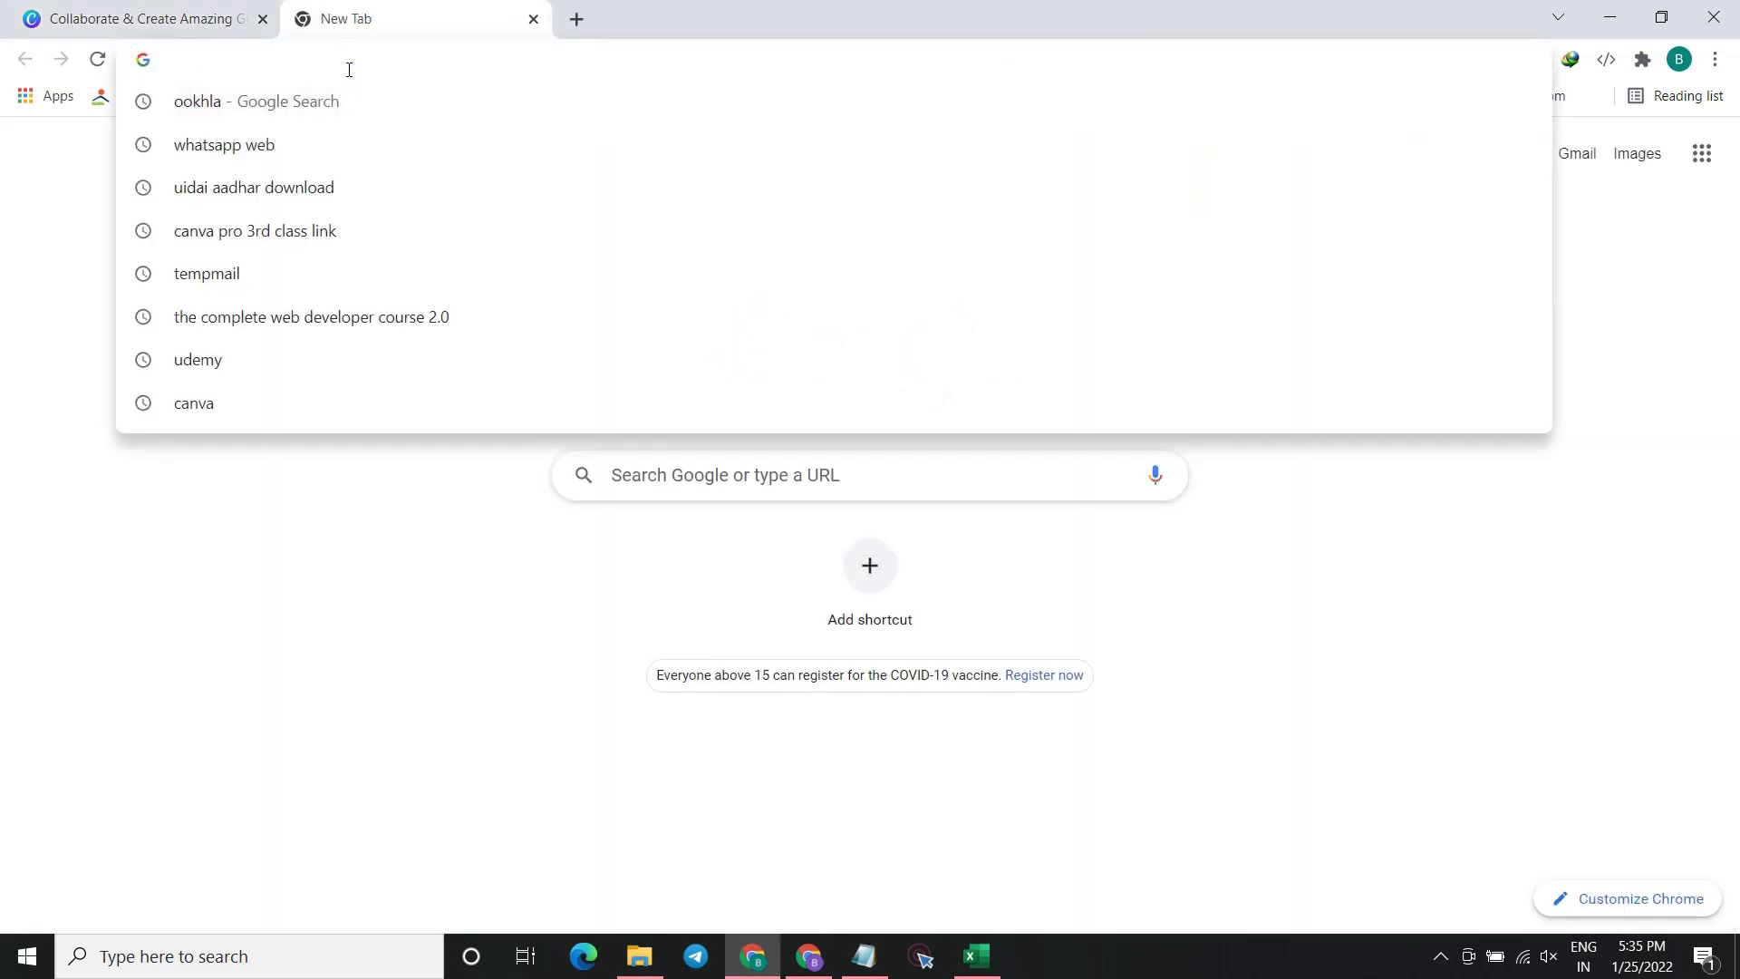
# Search 'temp mail' and open the Temp Mail disposable inbox site.
pyautogui.write('t')
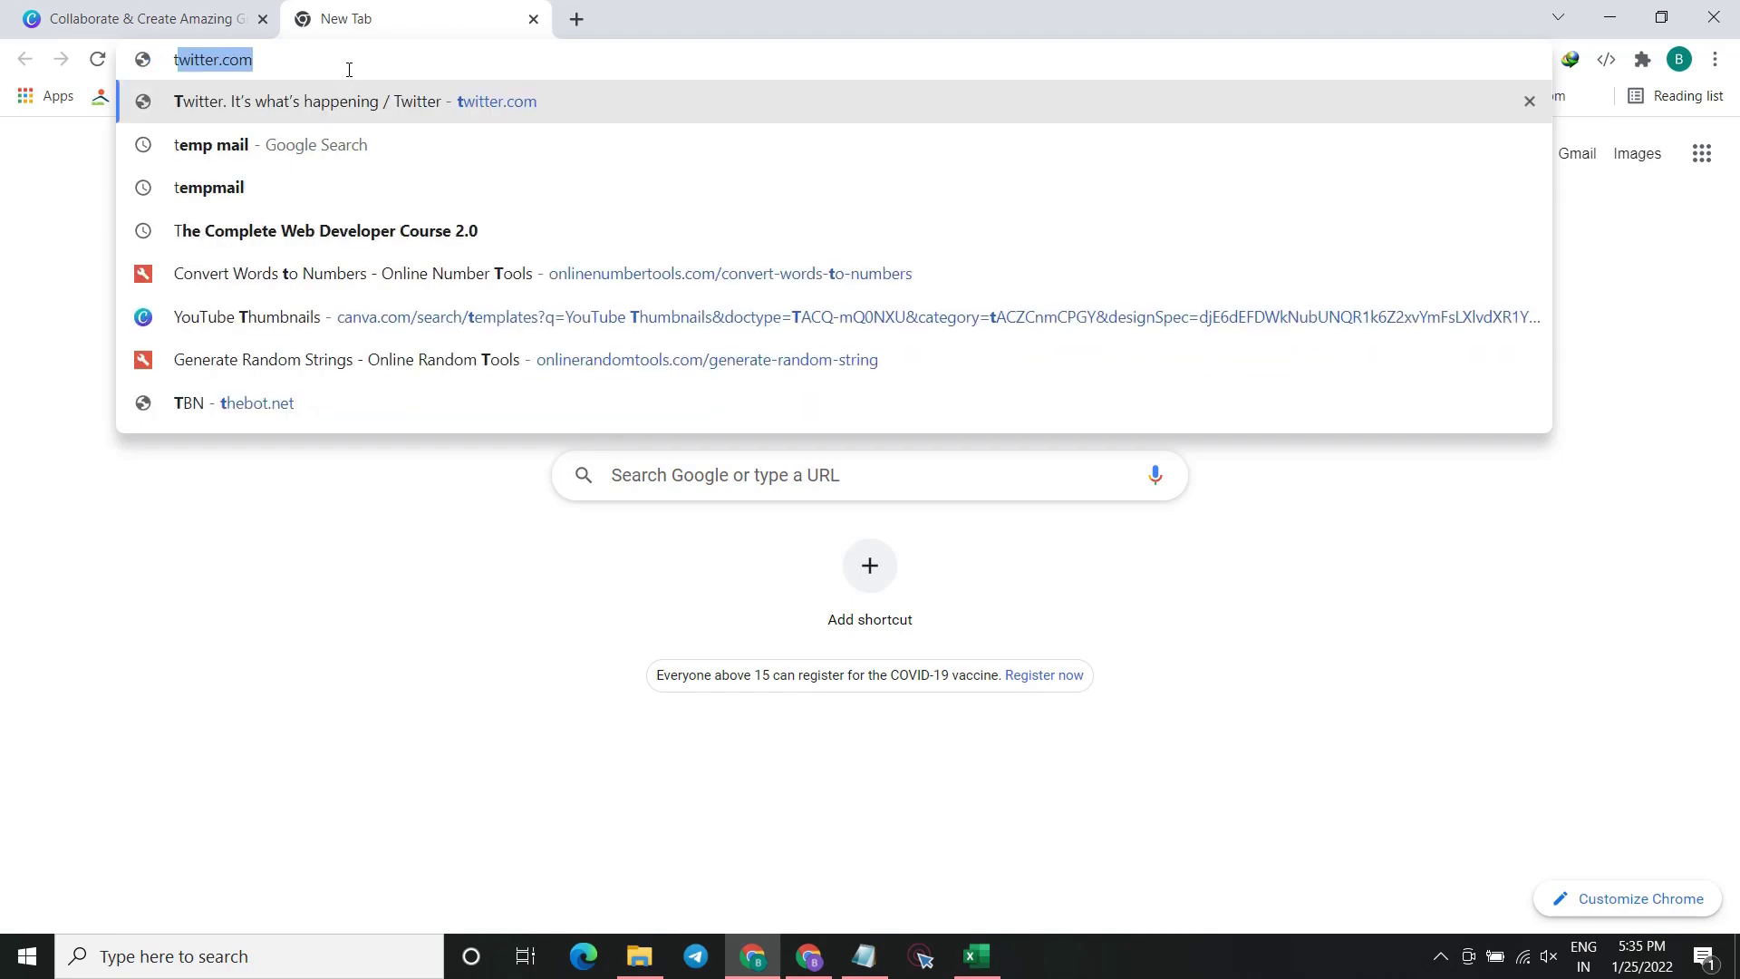
pyautogui.write('emp mail')
pyautogui.press('Return')
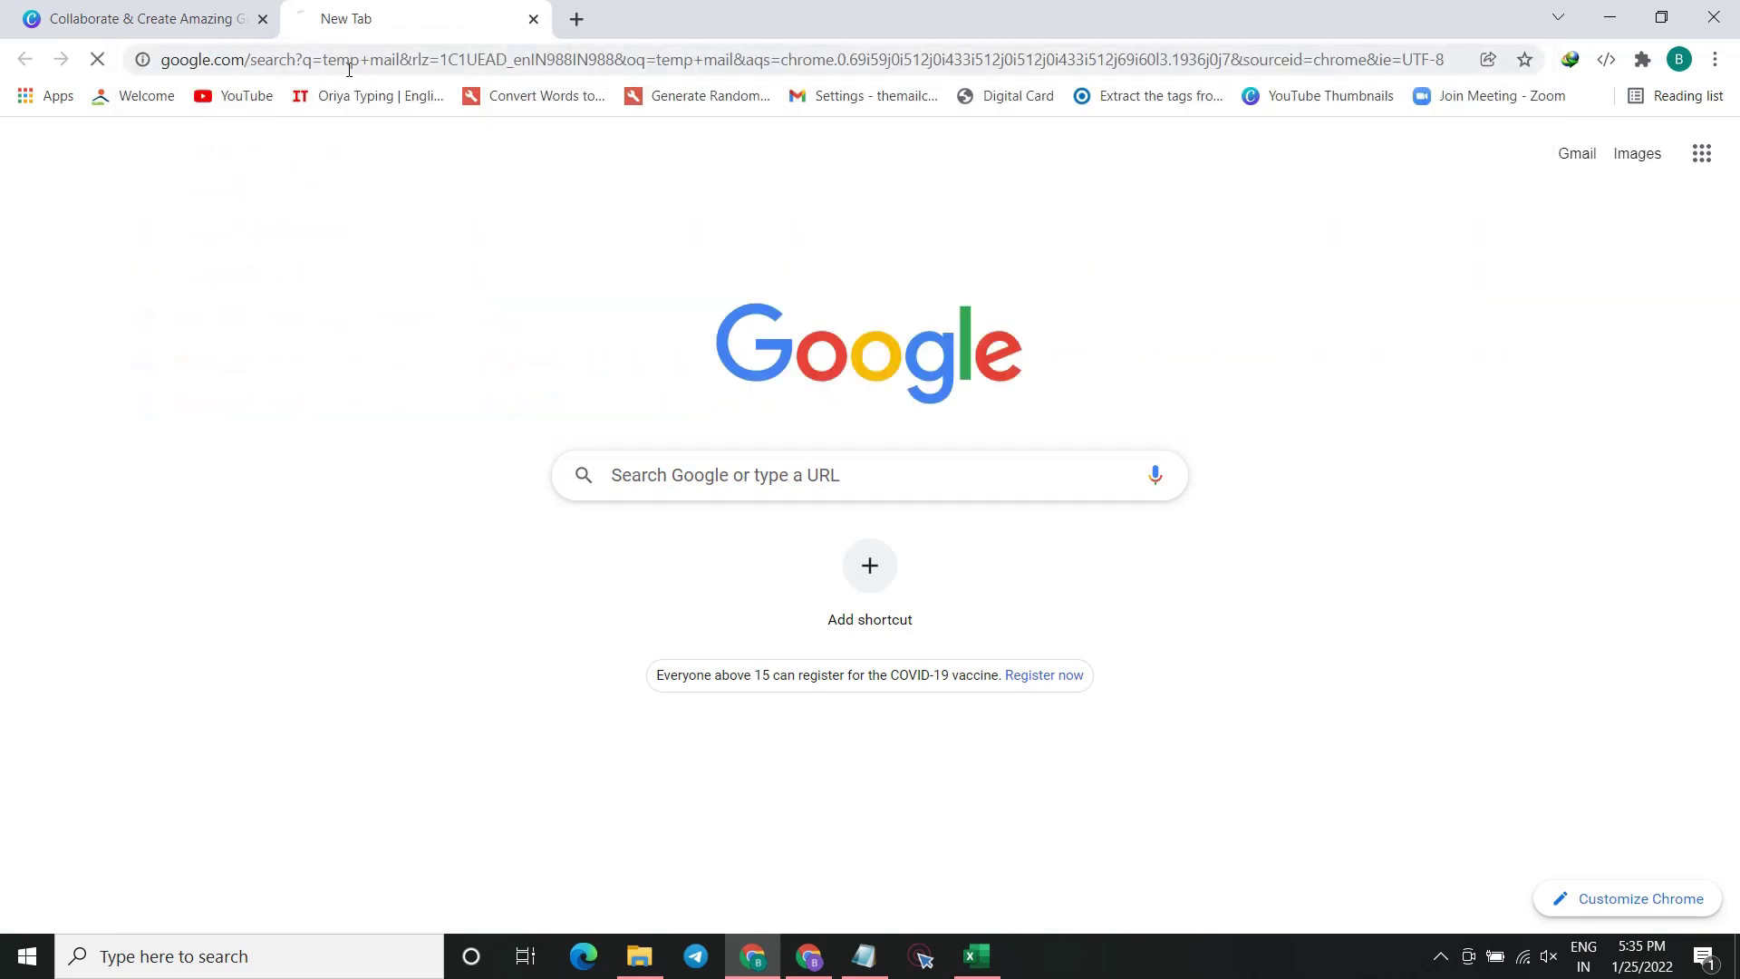
pyautogui.click(478, 372)
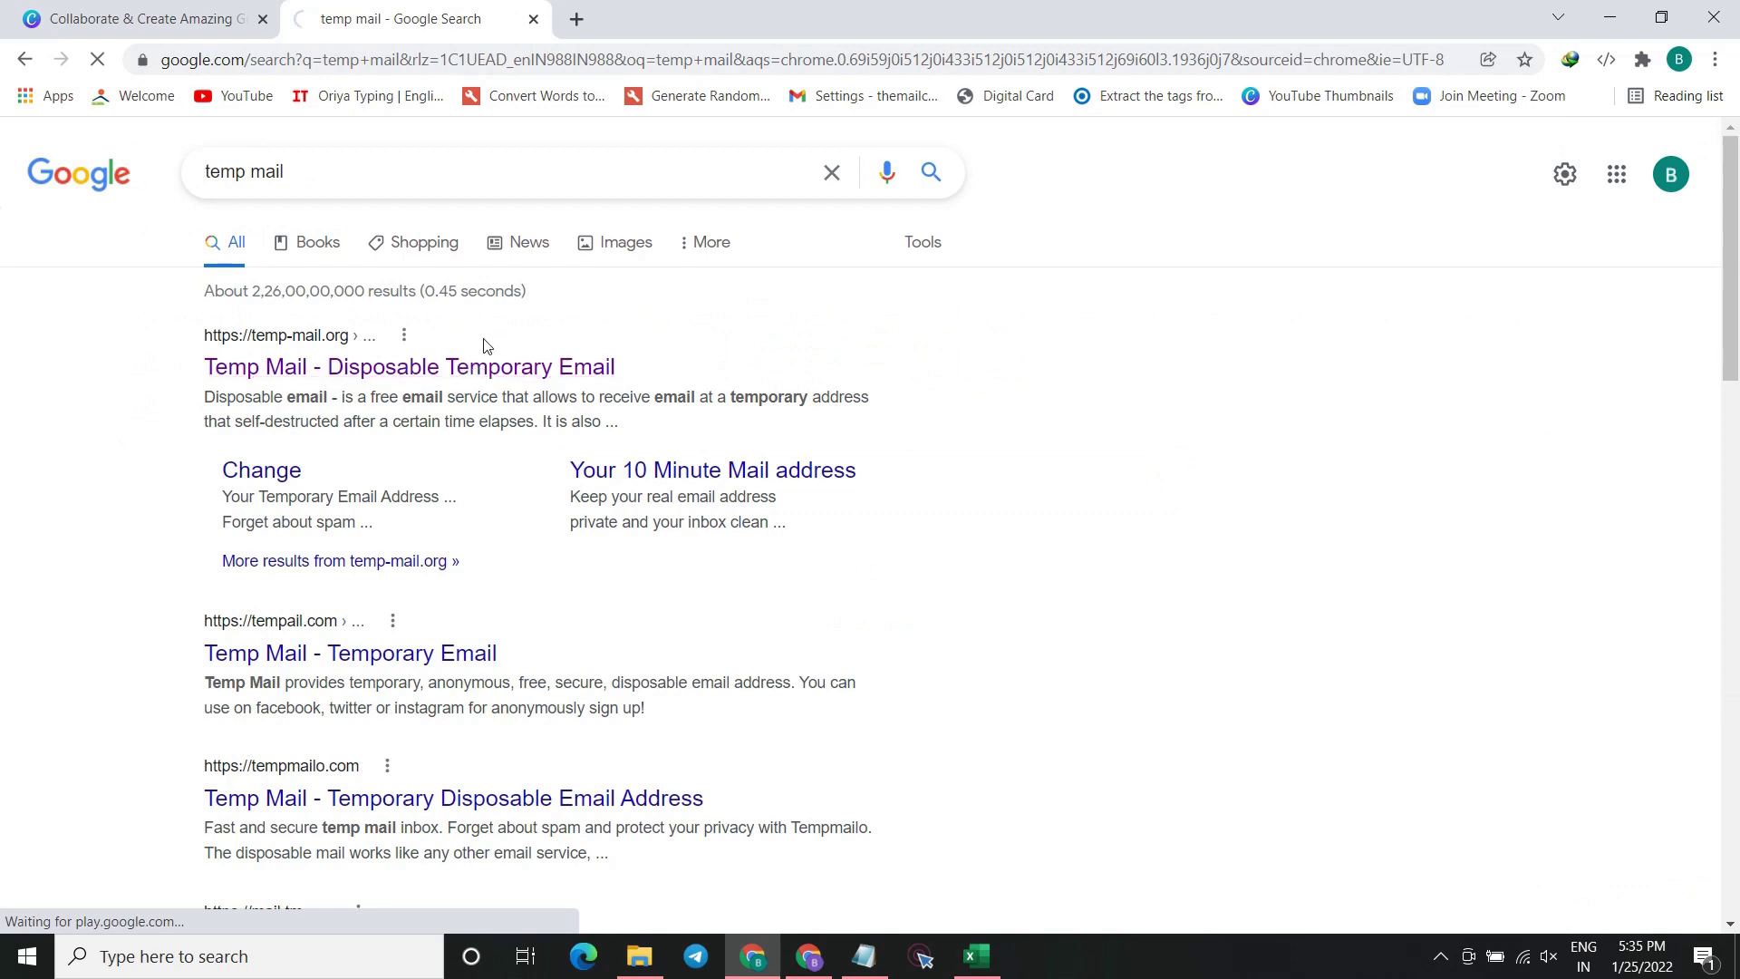
pyautogui.scroll(-4, 688, 510)
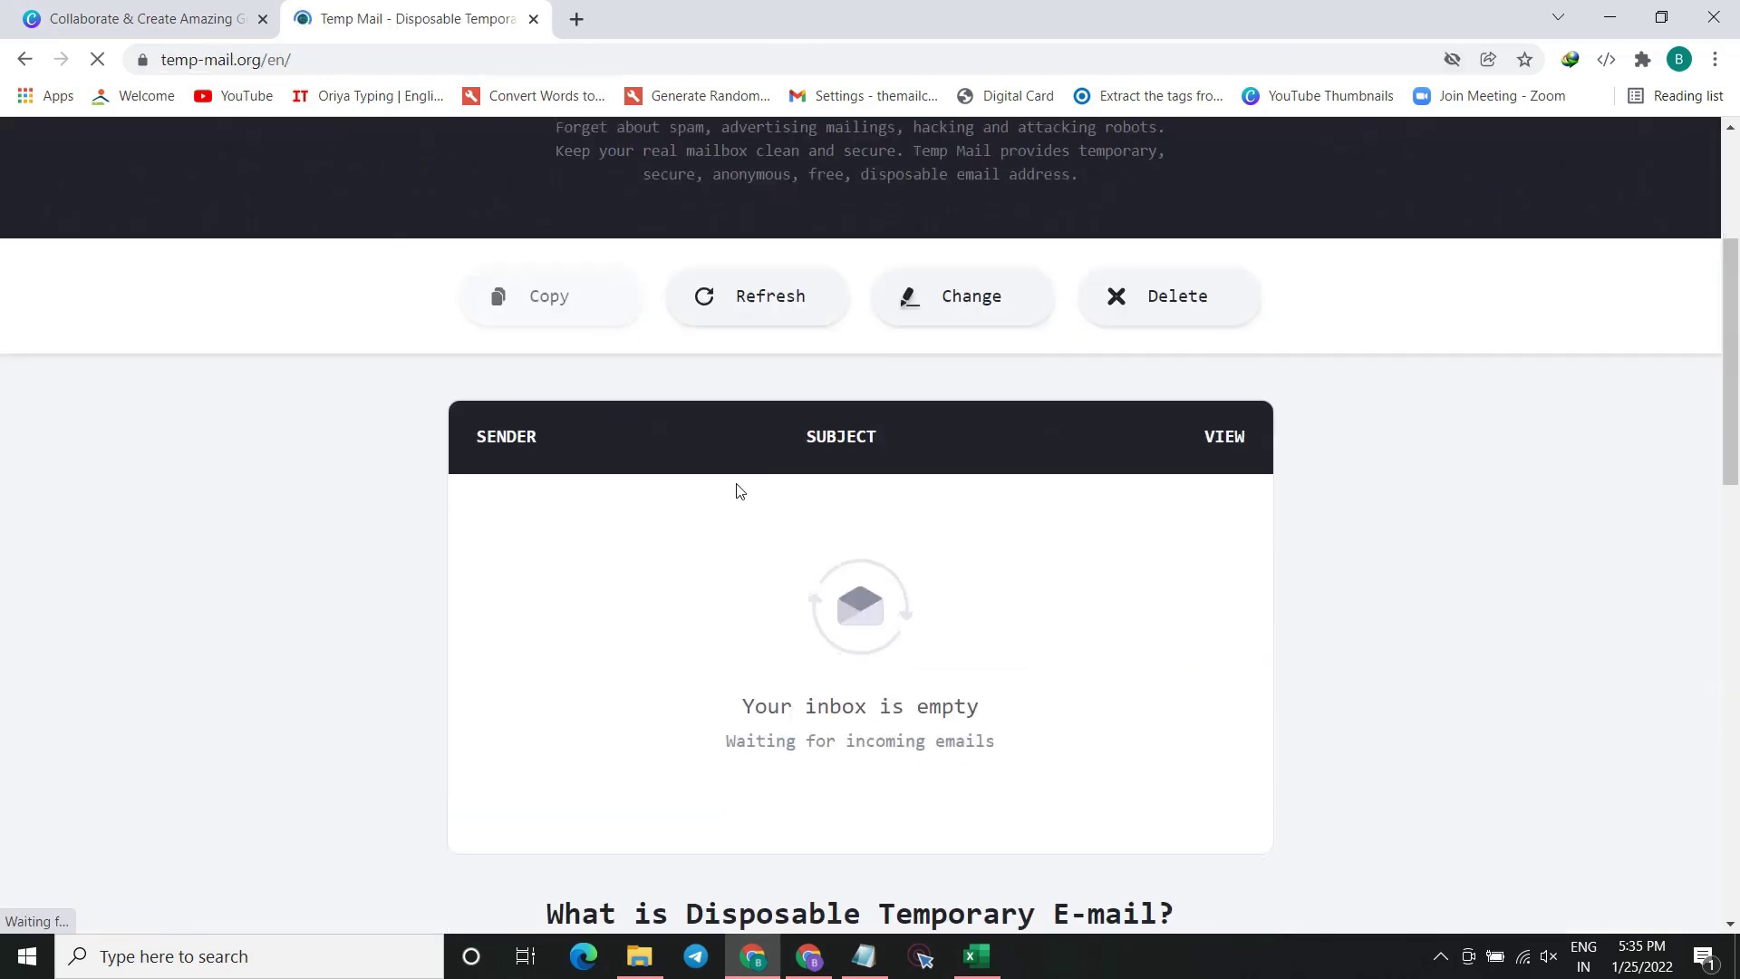
pyautogui.scroll(4, 352, 155)
# Bring up Canva's 'Create your account' sign-up form in the other tab.
pyautogui.click(145, 18)
pyautogui.scroll(-2, 875, 897)
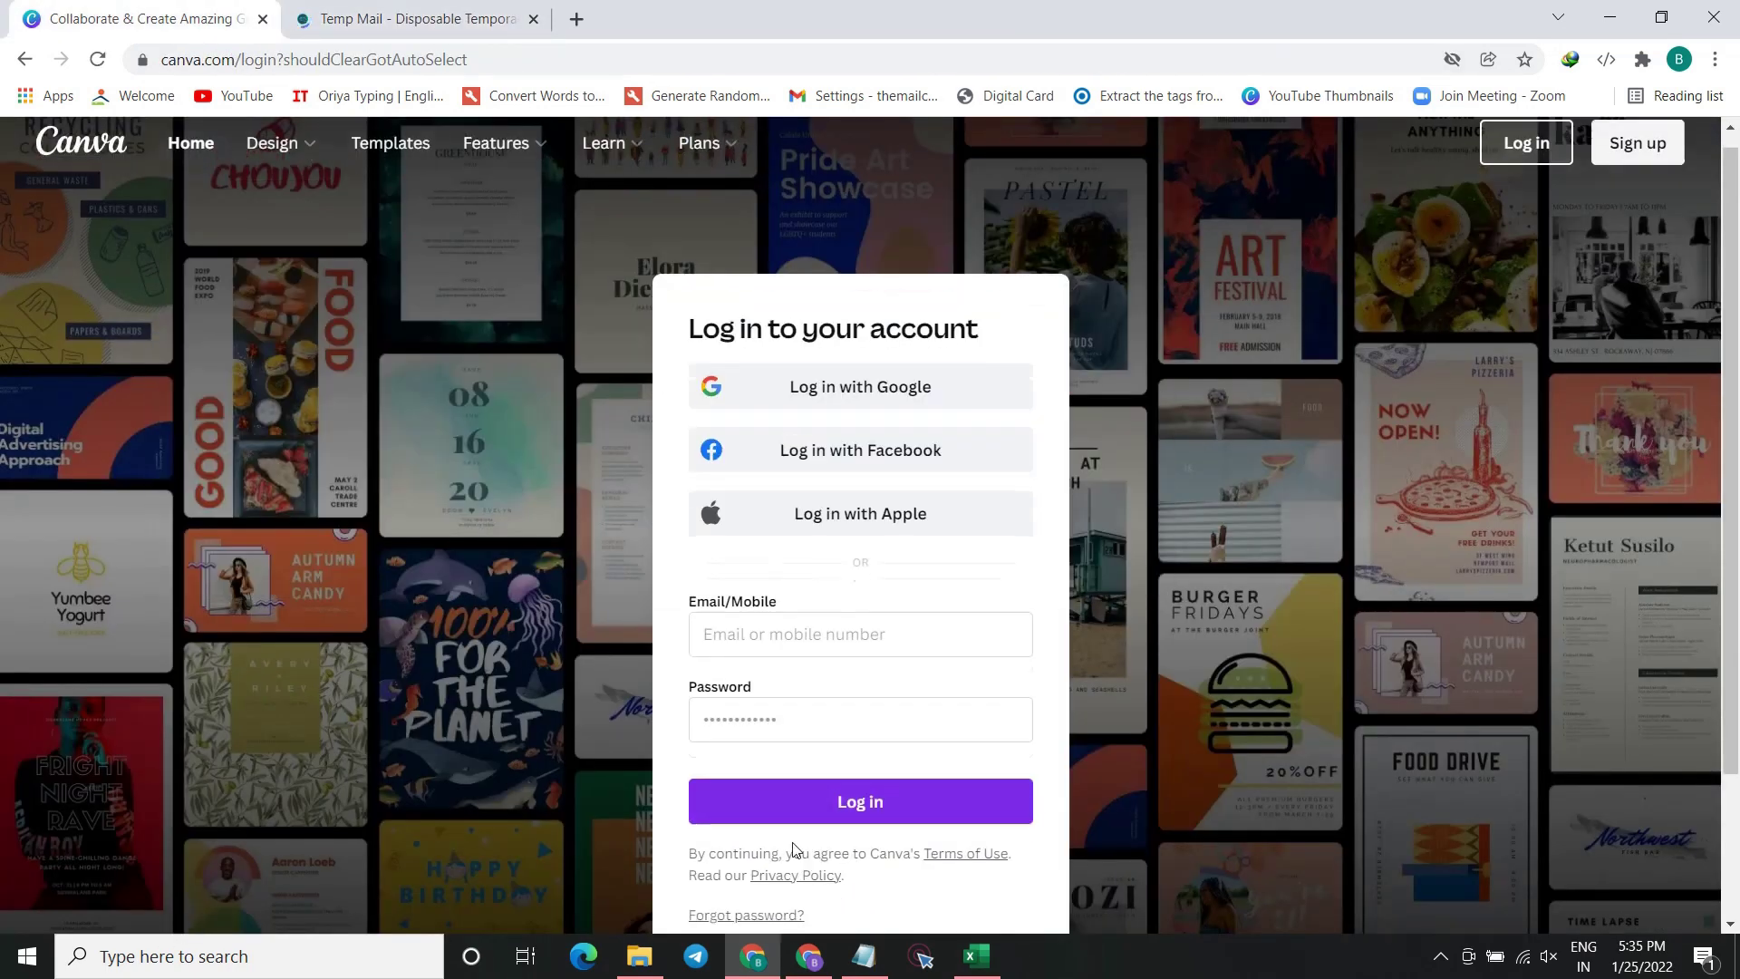
pyautogui.click(811, 764)
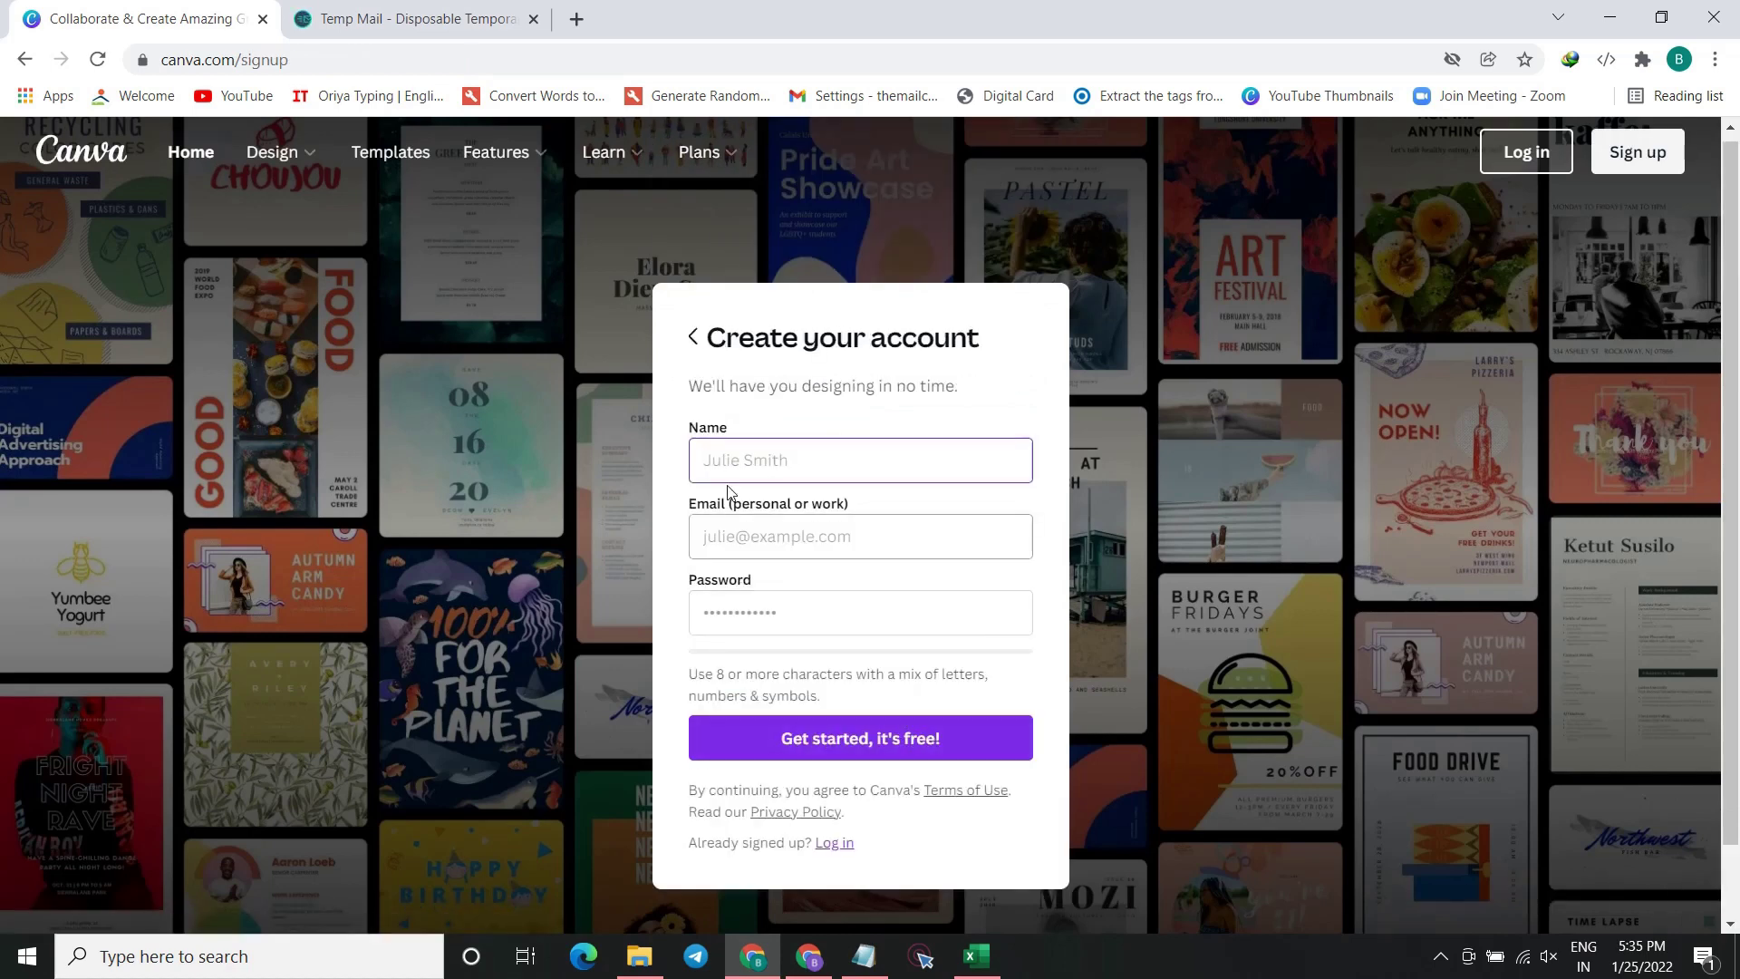
# Fill Canva's sign-up with a name, the pasted temporary email and a password, then submit.
pyautogui.click(727, 460)
pyautogui.click(759, 513)
pyautogui.click(761, 554)
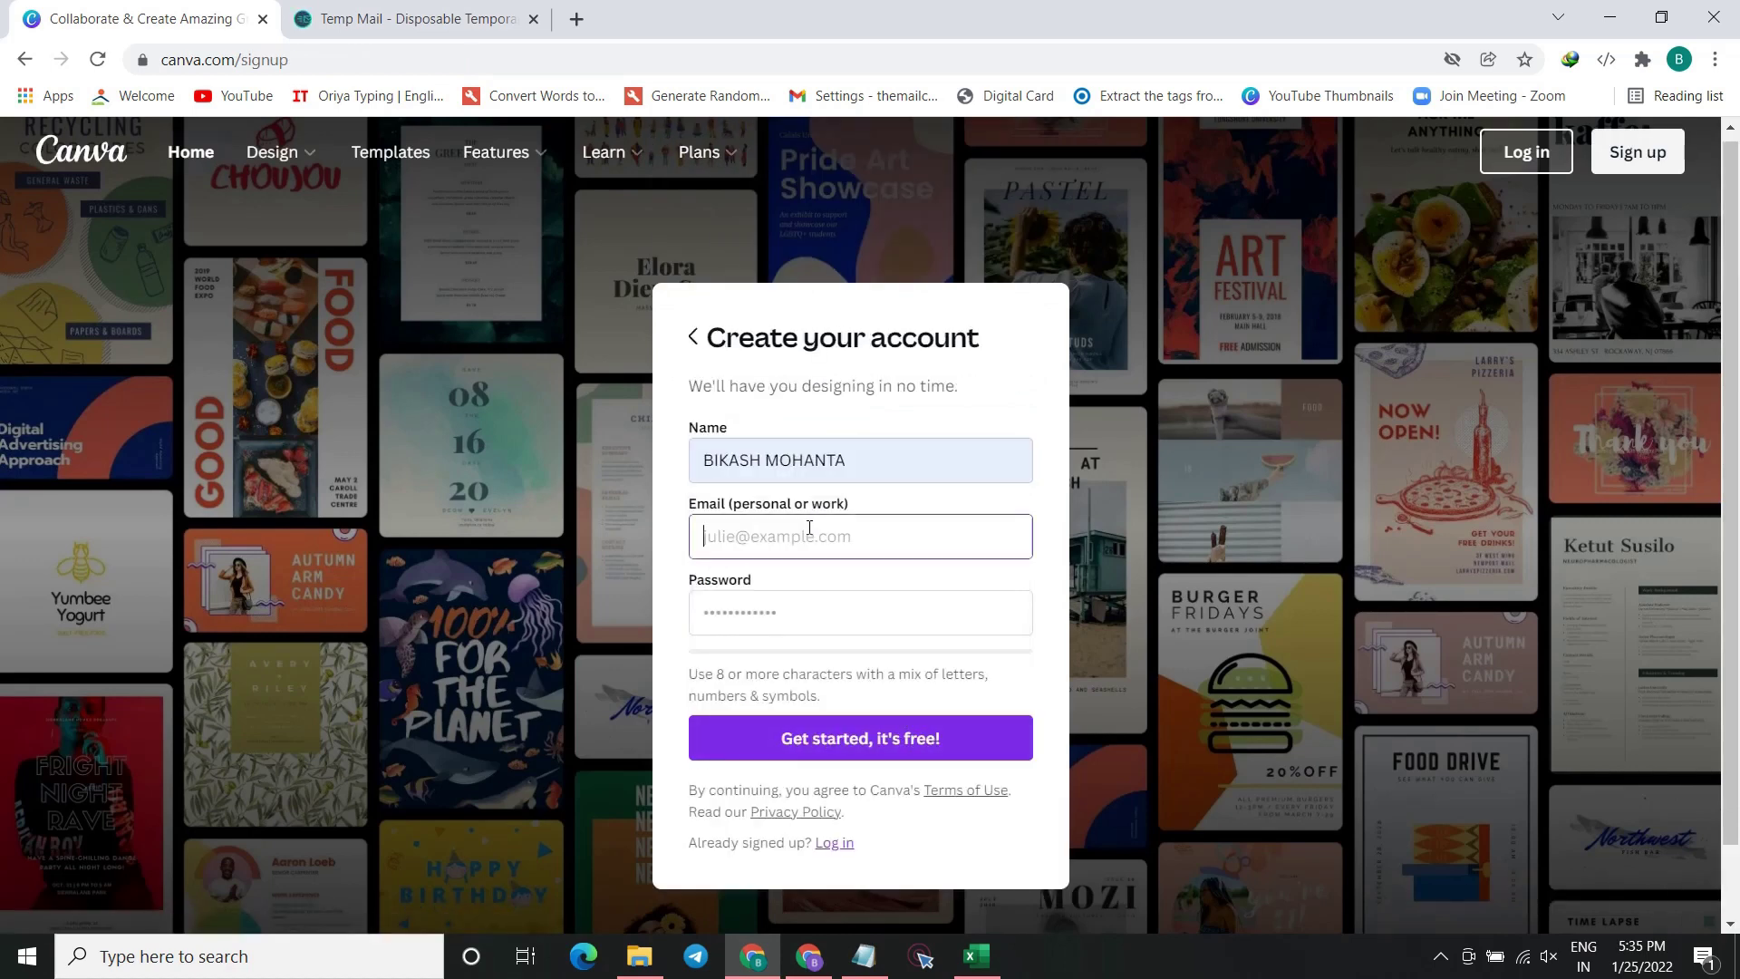
pyautogui.click(486, 11)
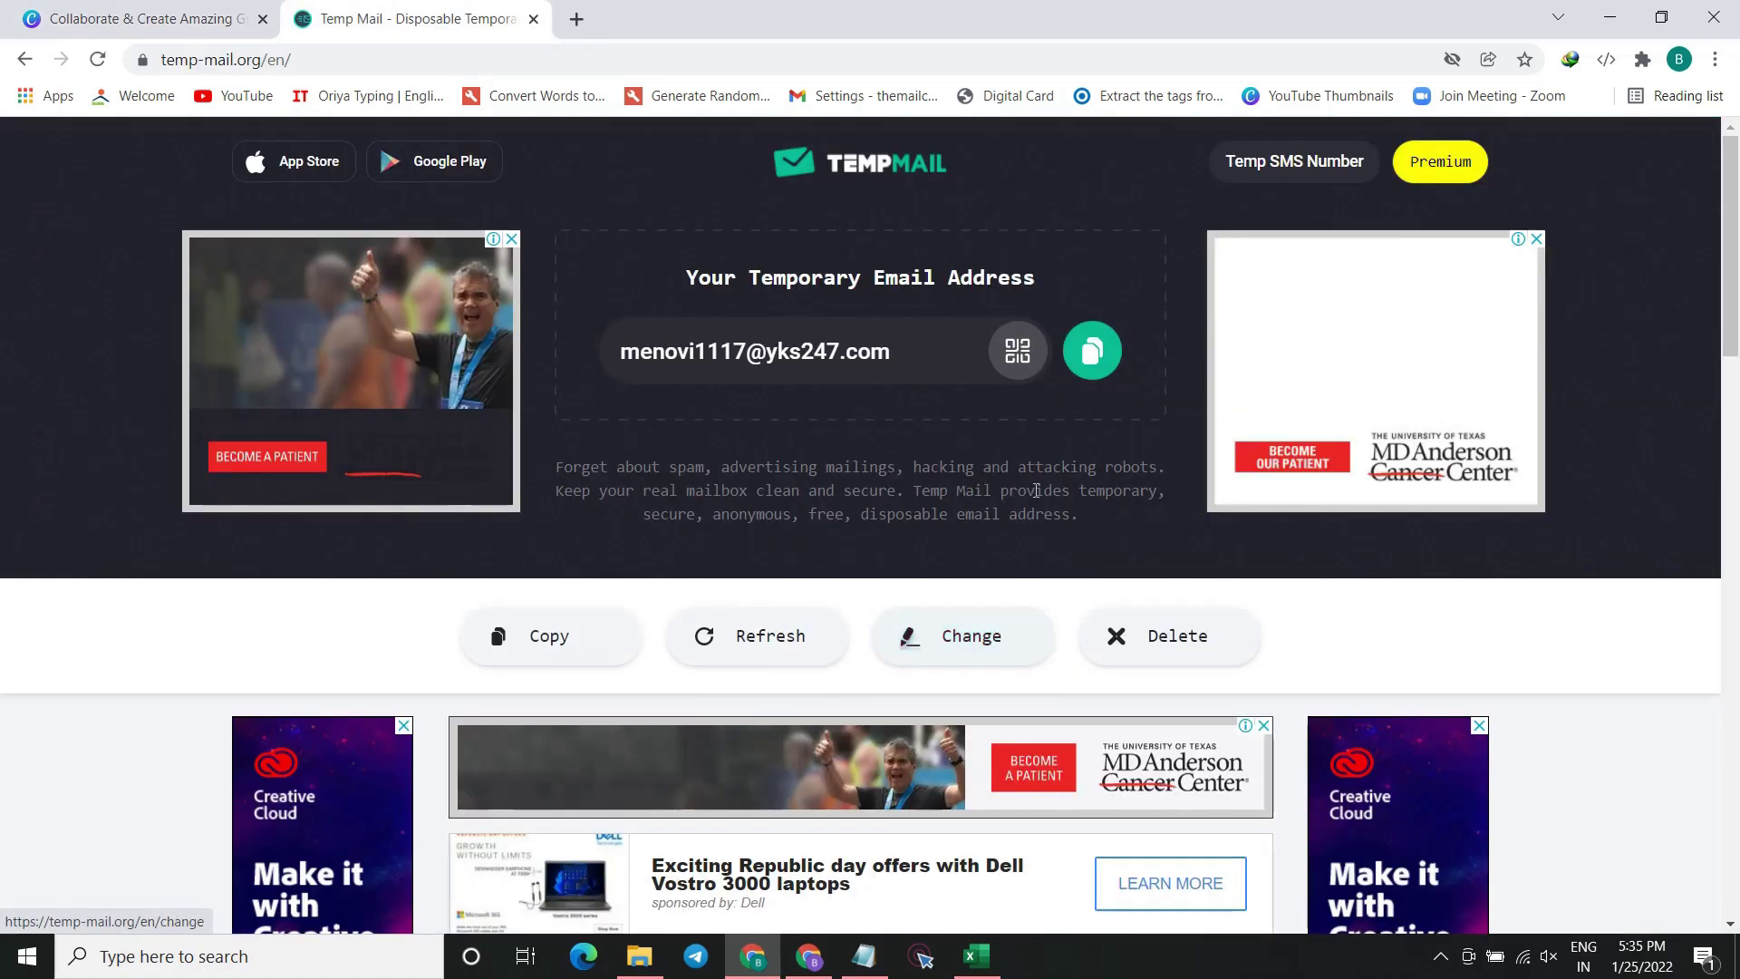
pyautogui.click(182, 19)
pyautogui.click(847, 543)
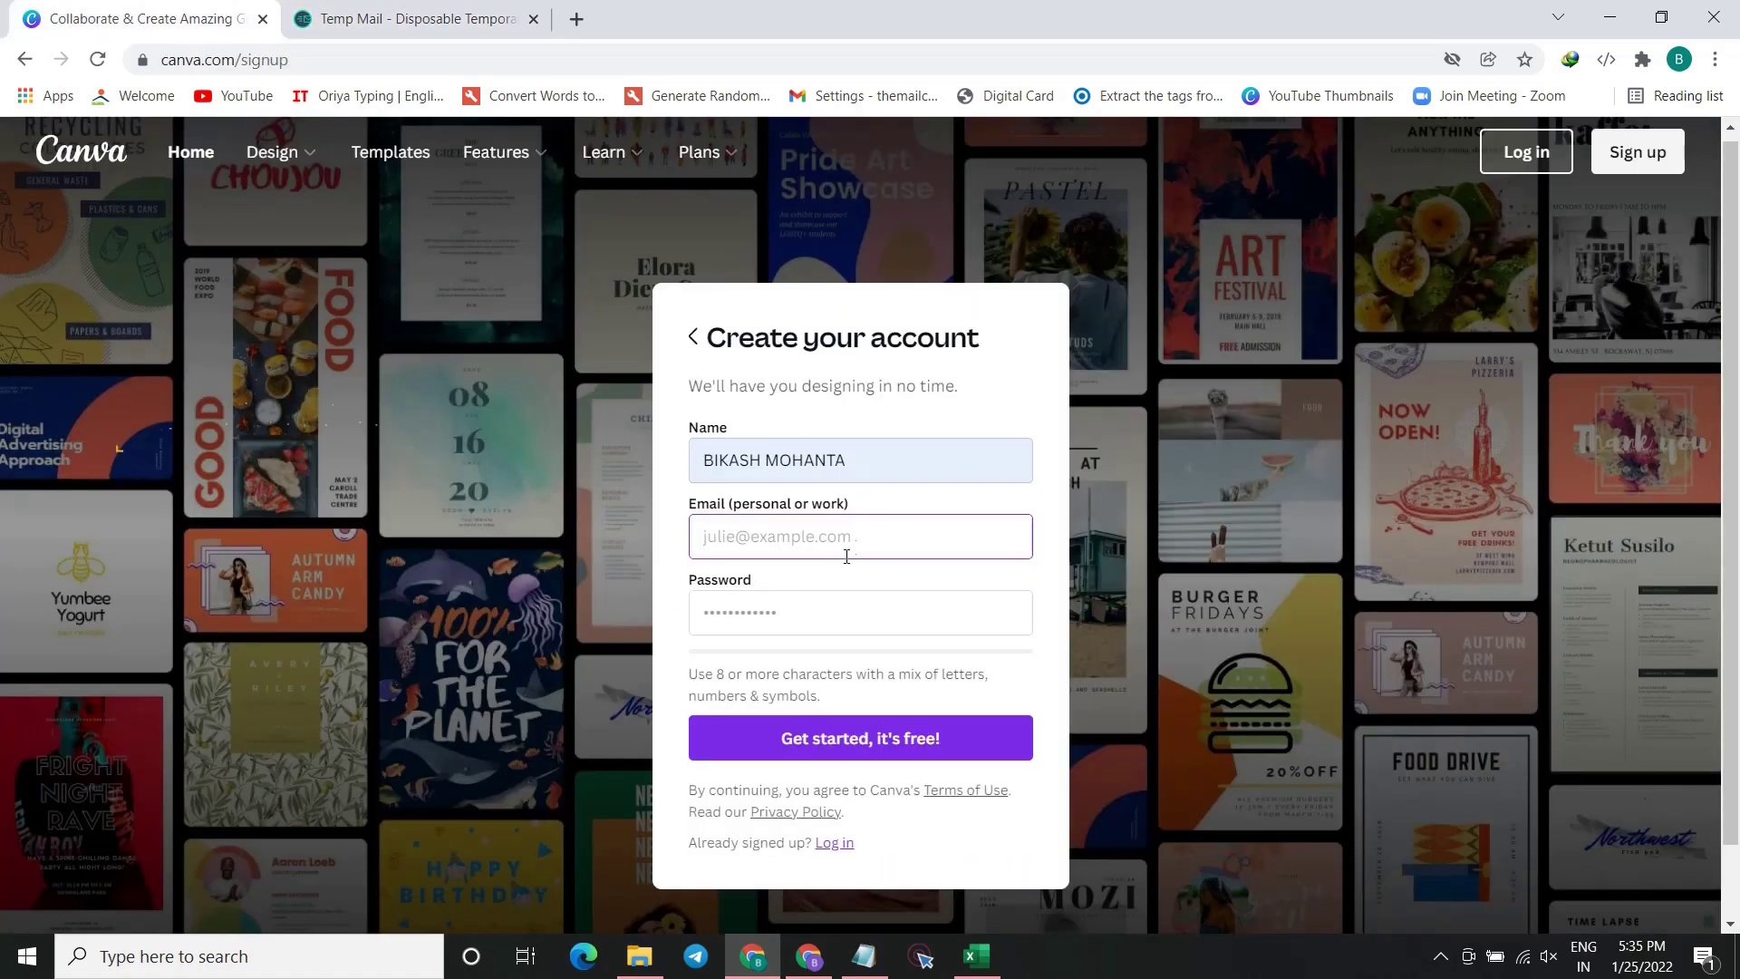
pyautogui.hotkey('ctrl', 'v')
pyautogui.click(807, 600)
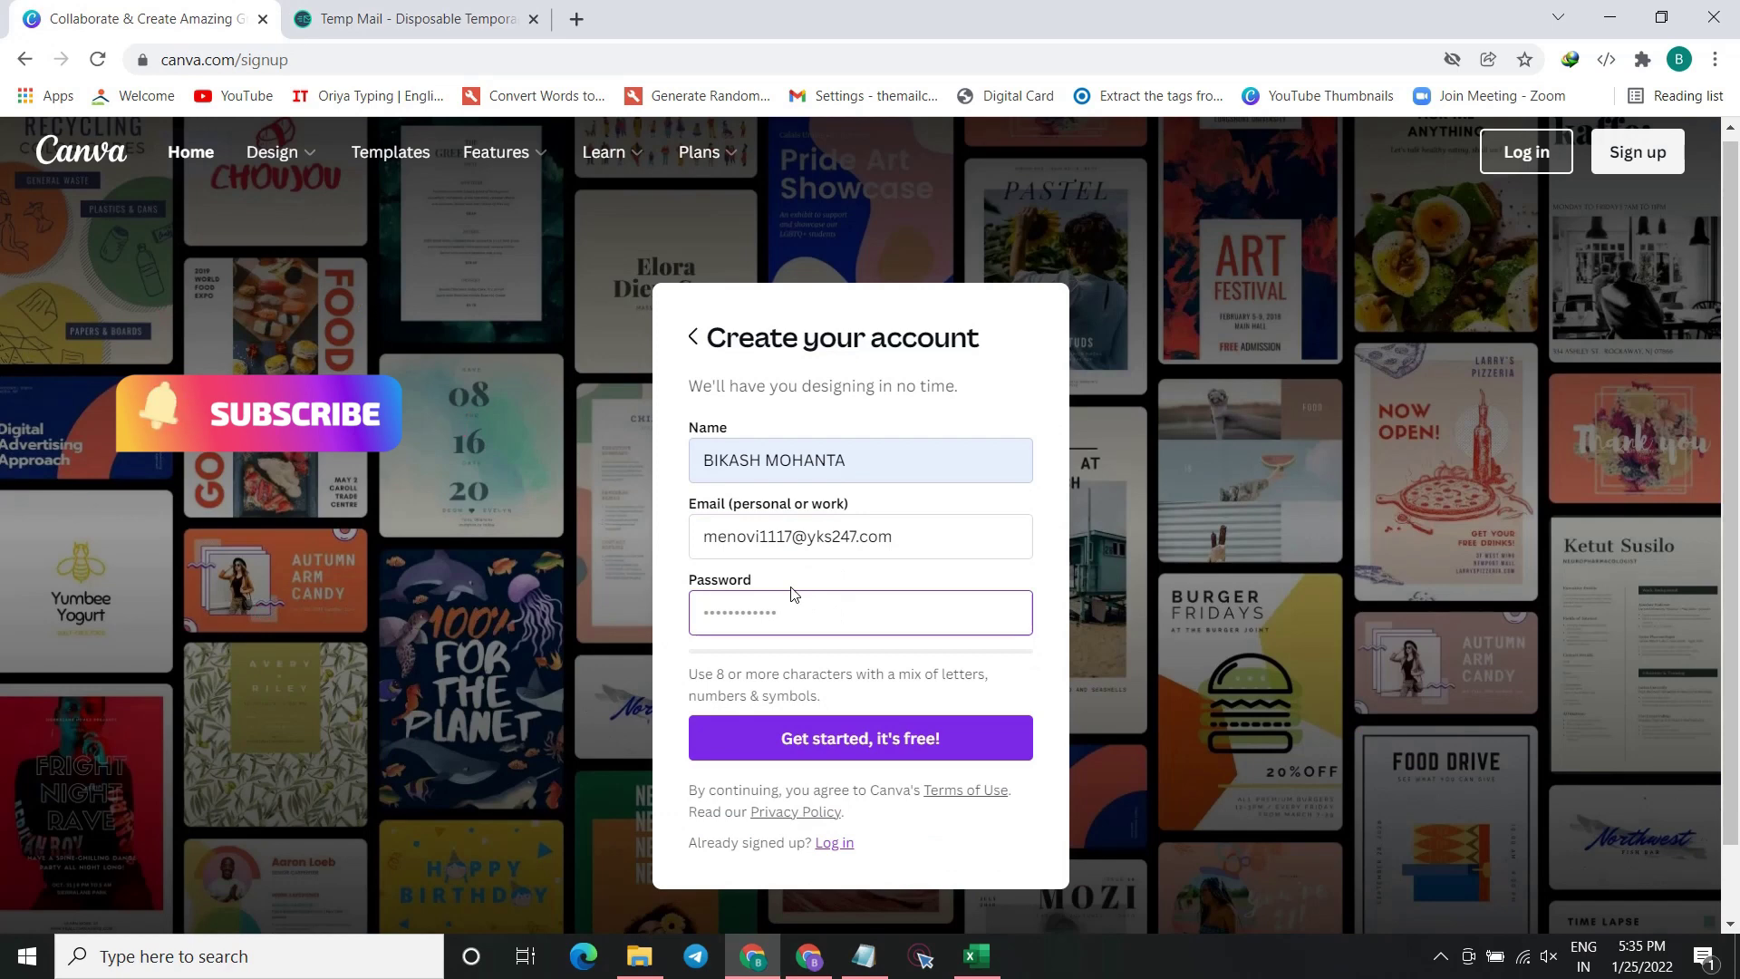
pyautogui.press('Tab')
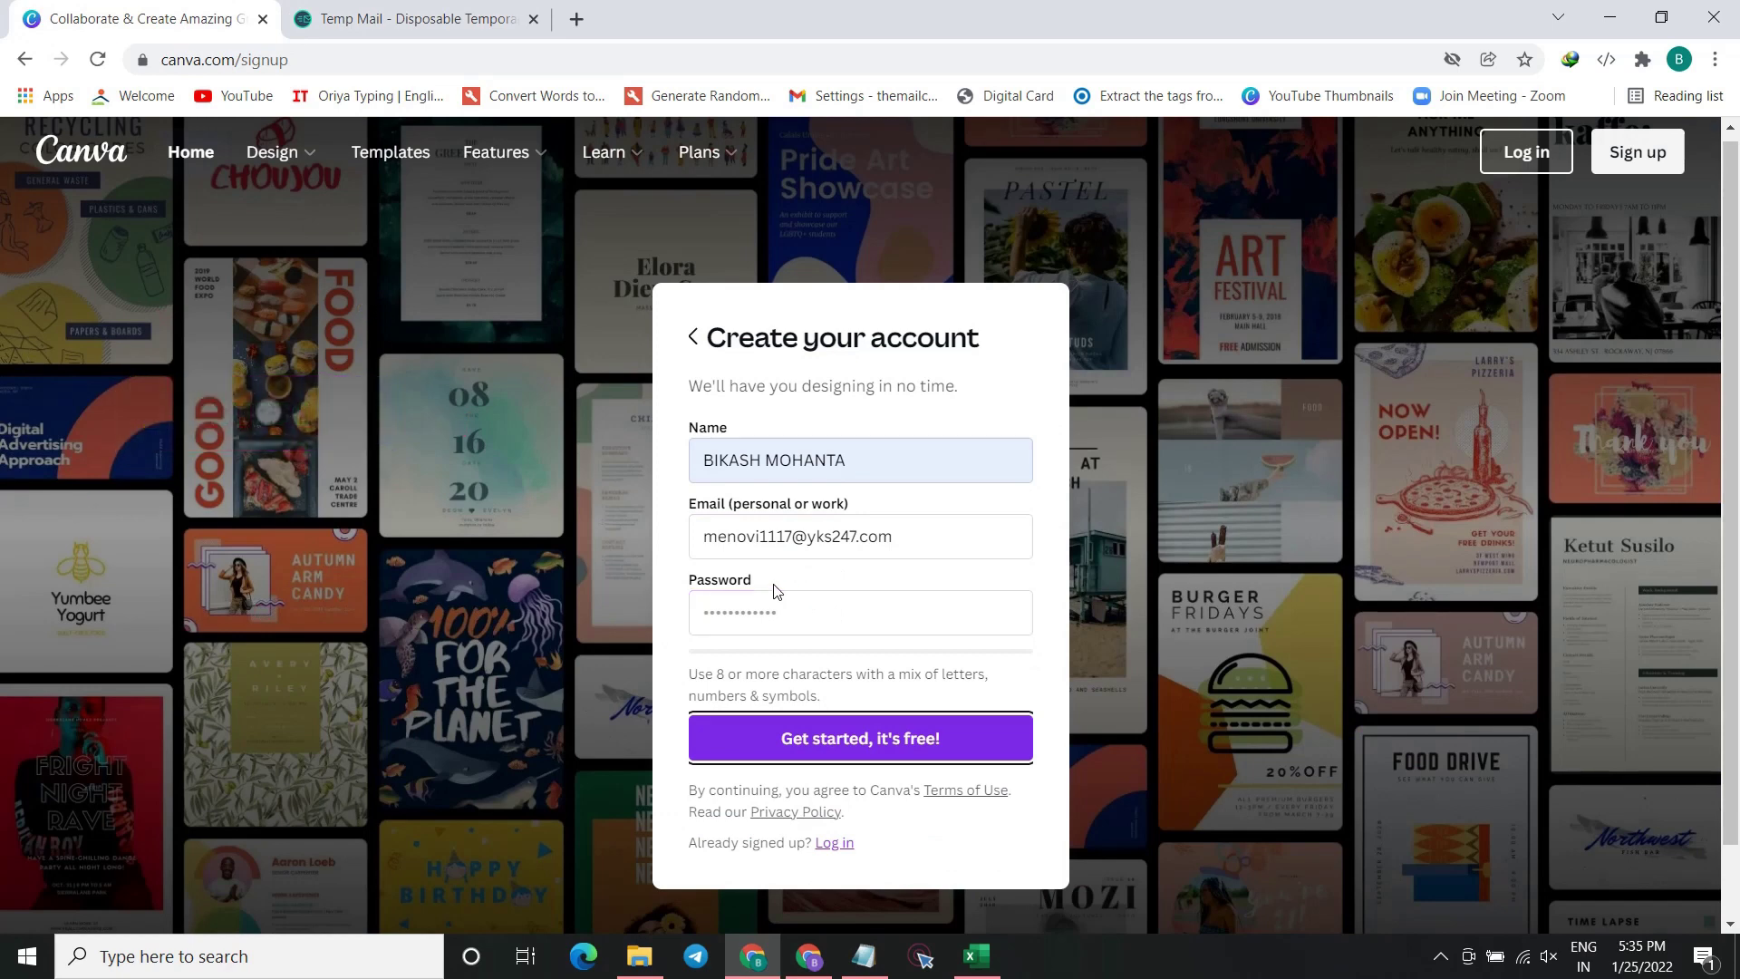
pyautogui.click(814, 606)
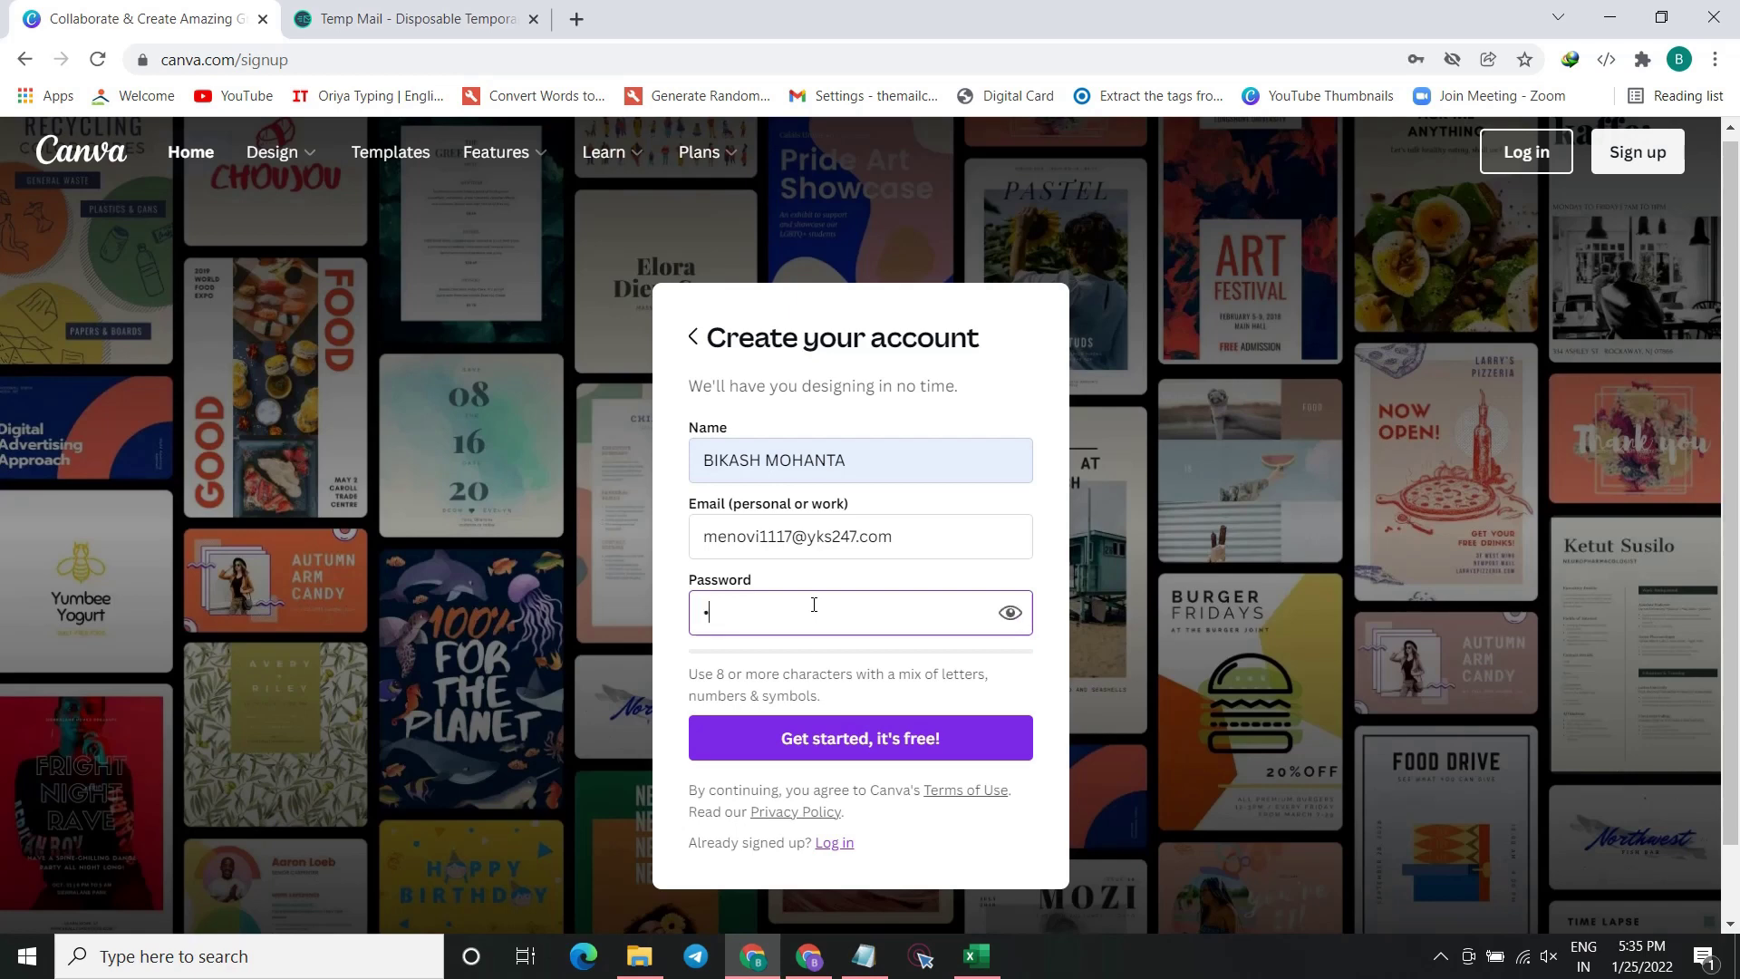
pyautogui.write('***')
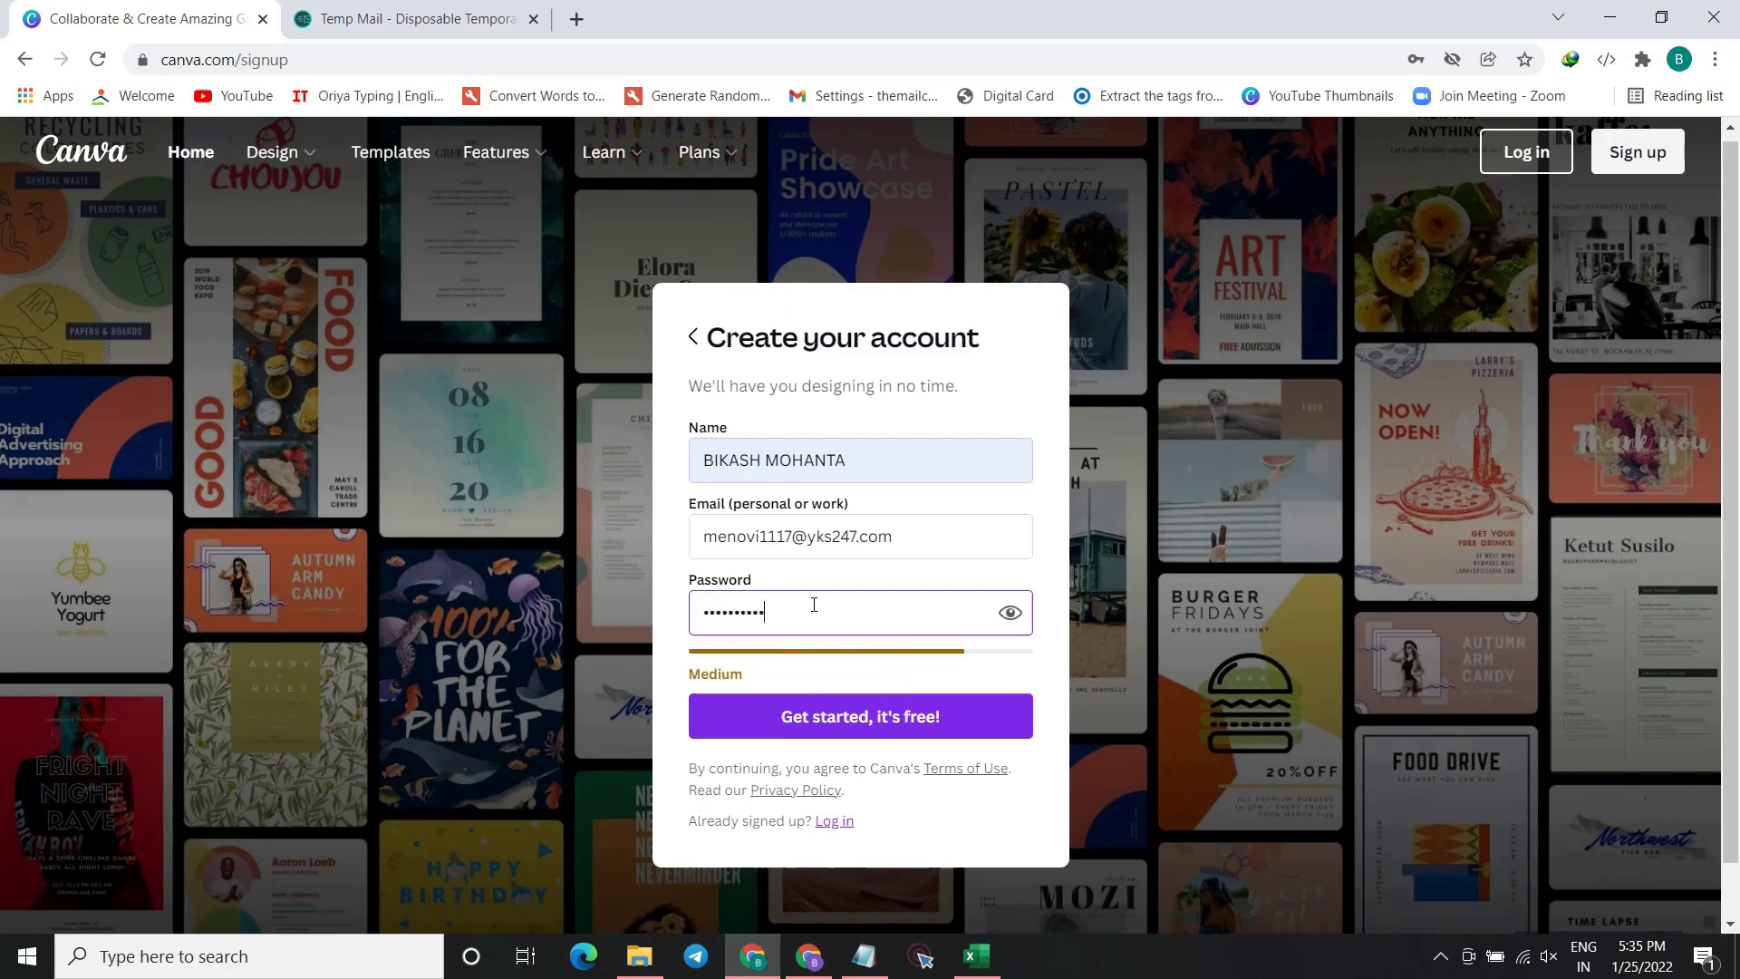
pyautogui.click(926, 739)
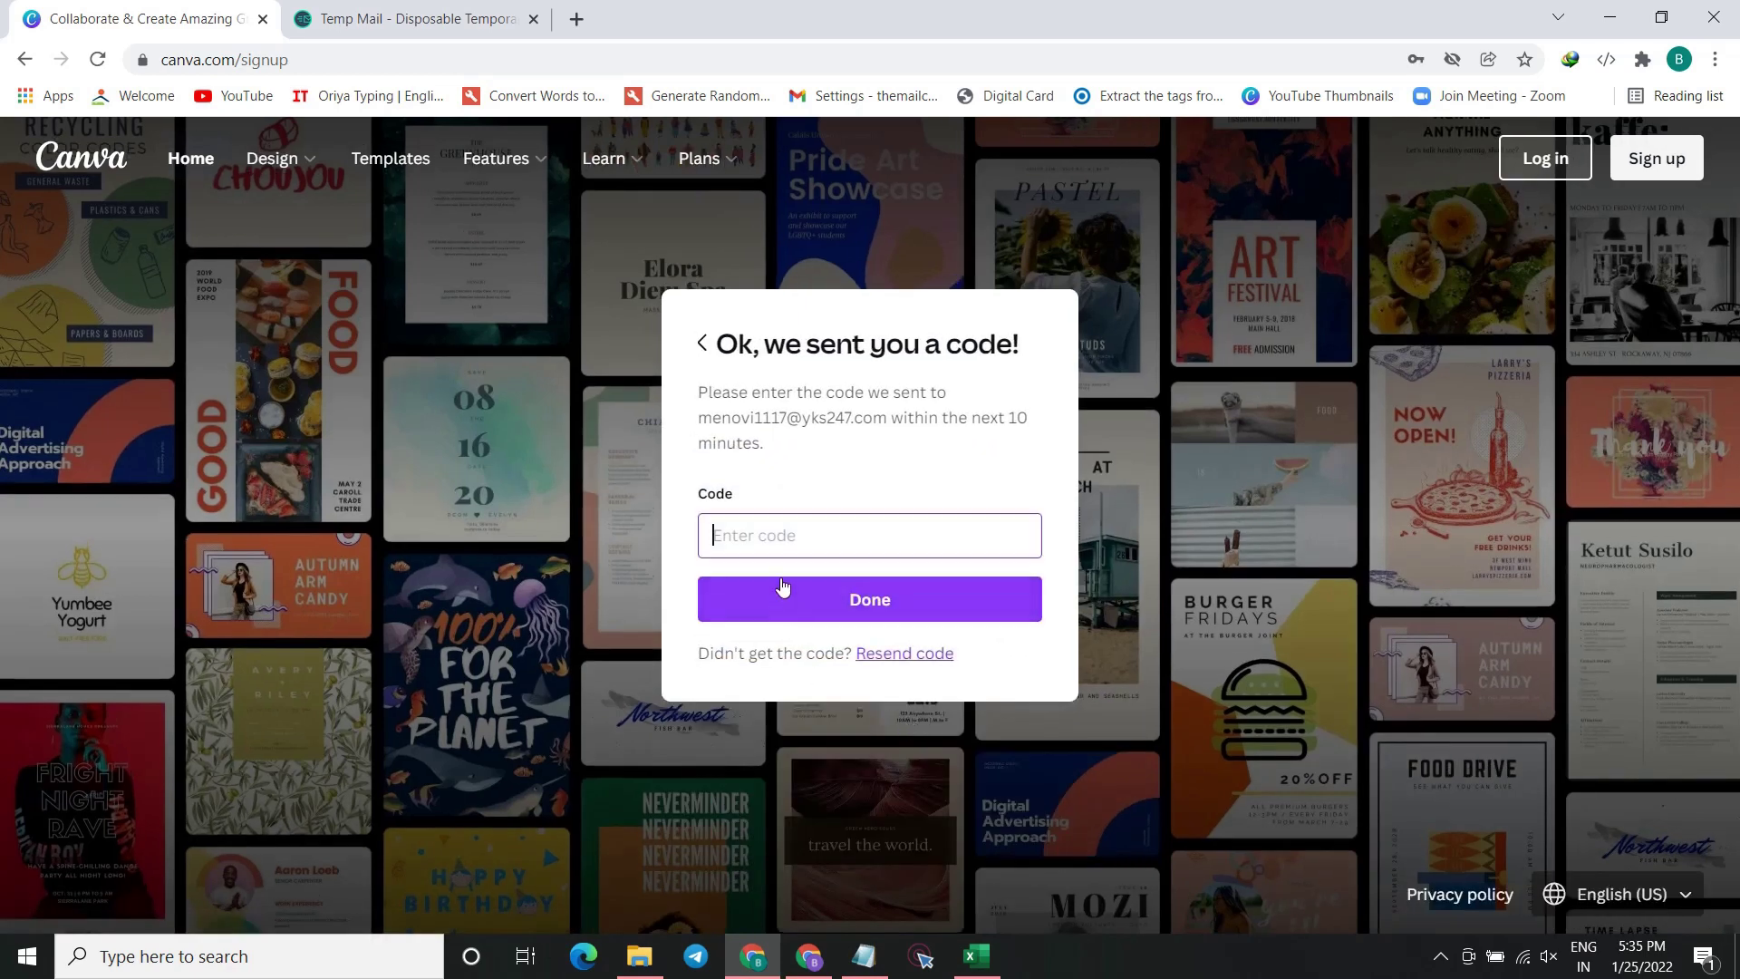
# Enter the verification code from the Temp Mail inbox into Canva.
pyautogui.click(417, 19)
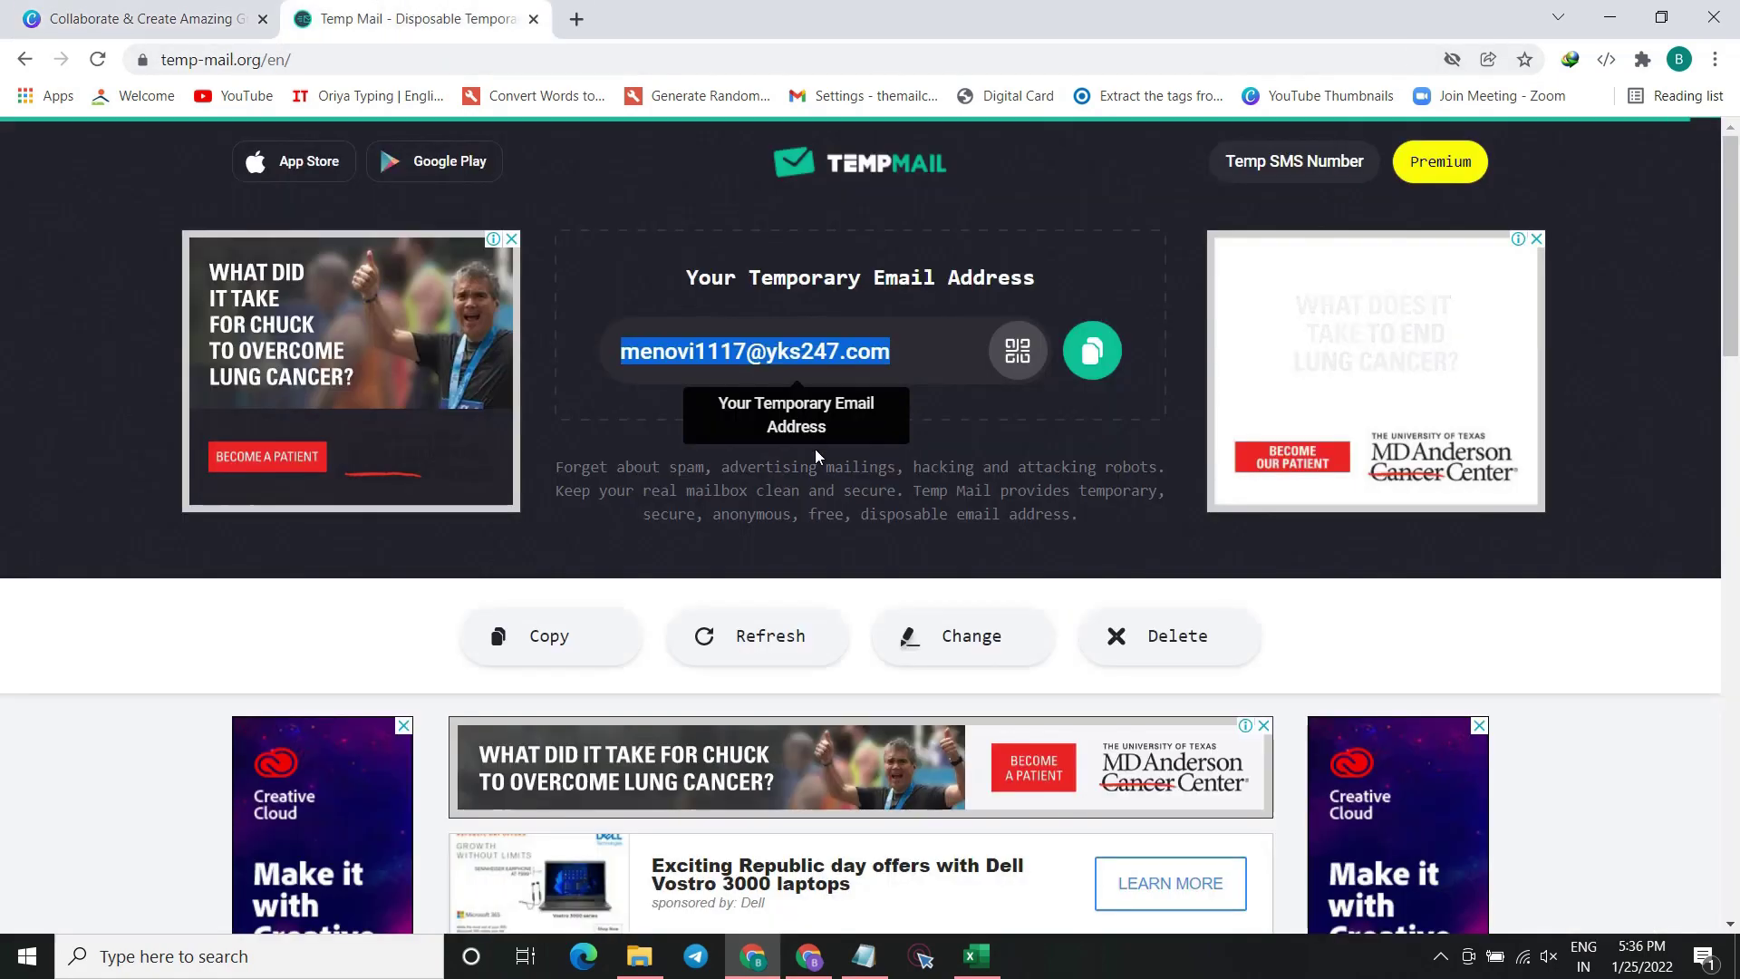
pyautogui.scroll(-2, 875, 580)
pyautogui.scroll(-3, 875, 580)
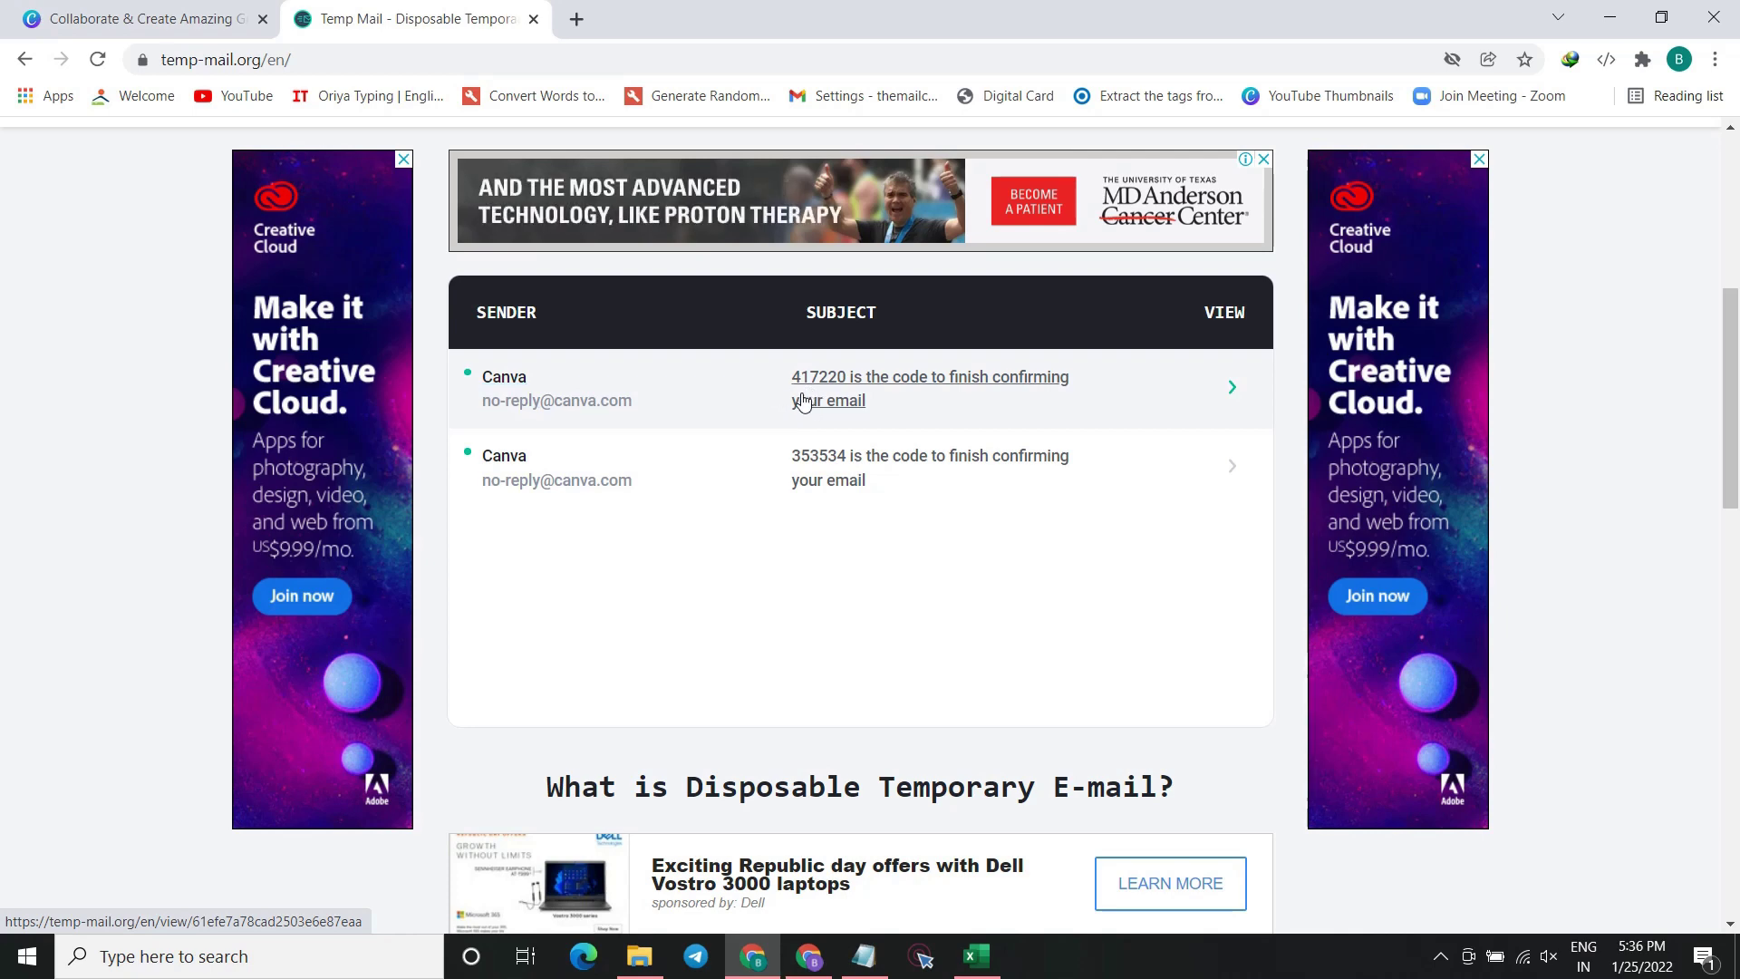
pyautogui.hotkey('ctrl', 'shift', 'Tab')
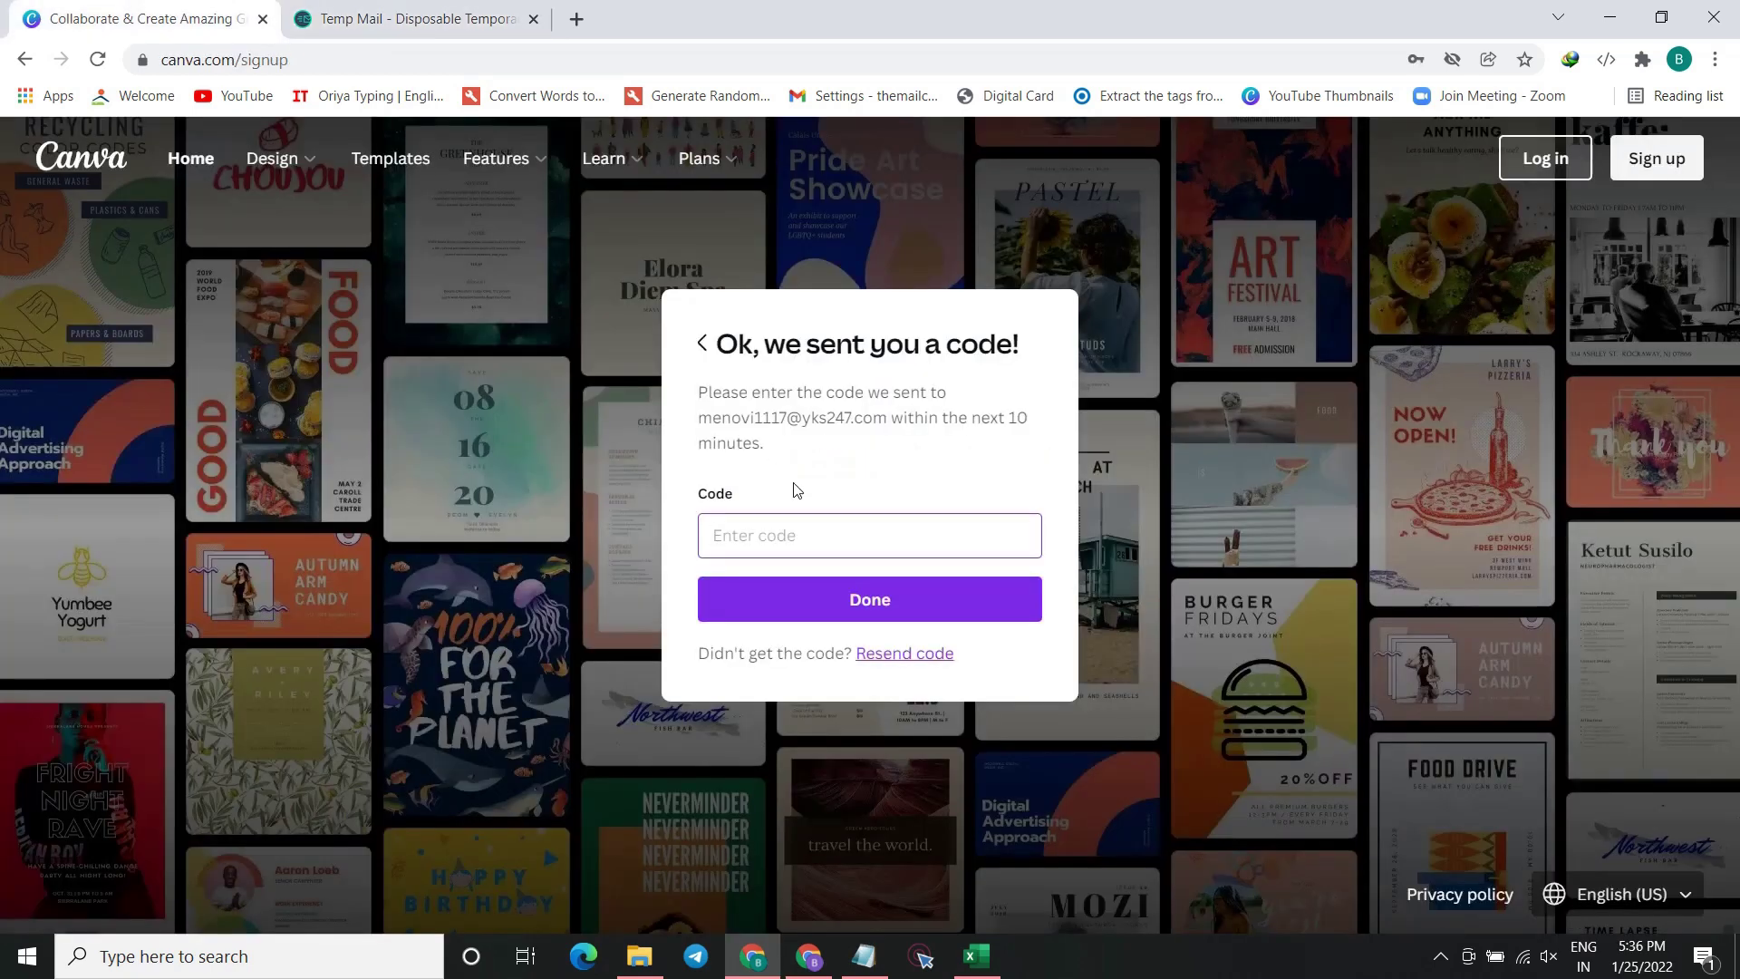
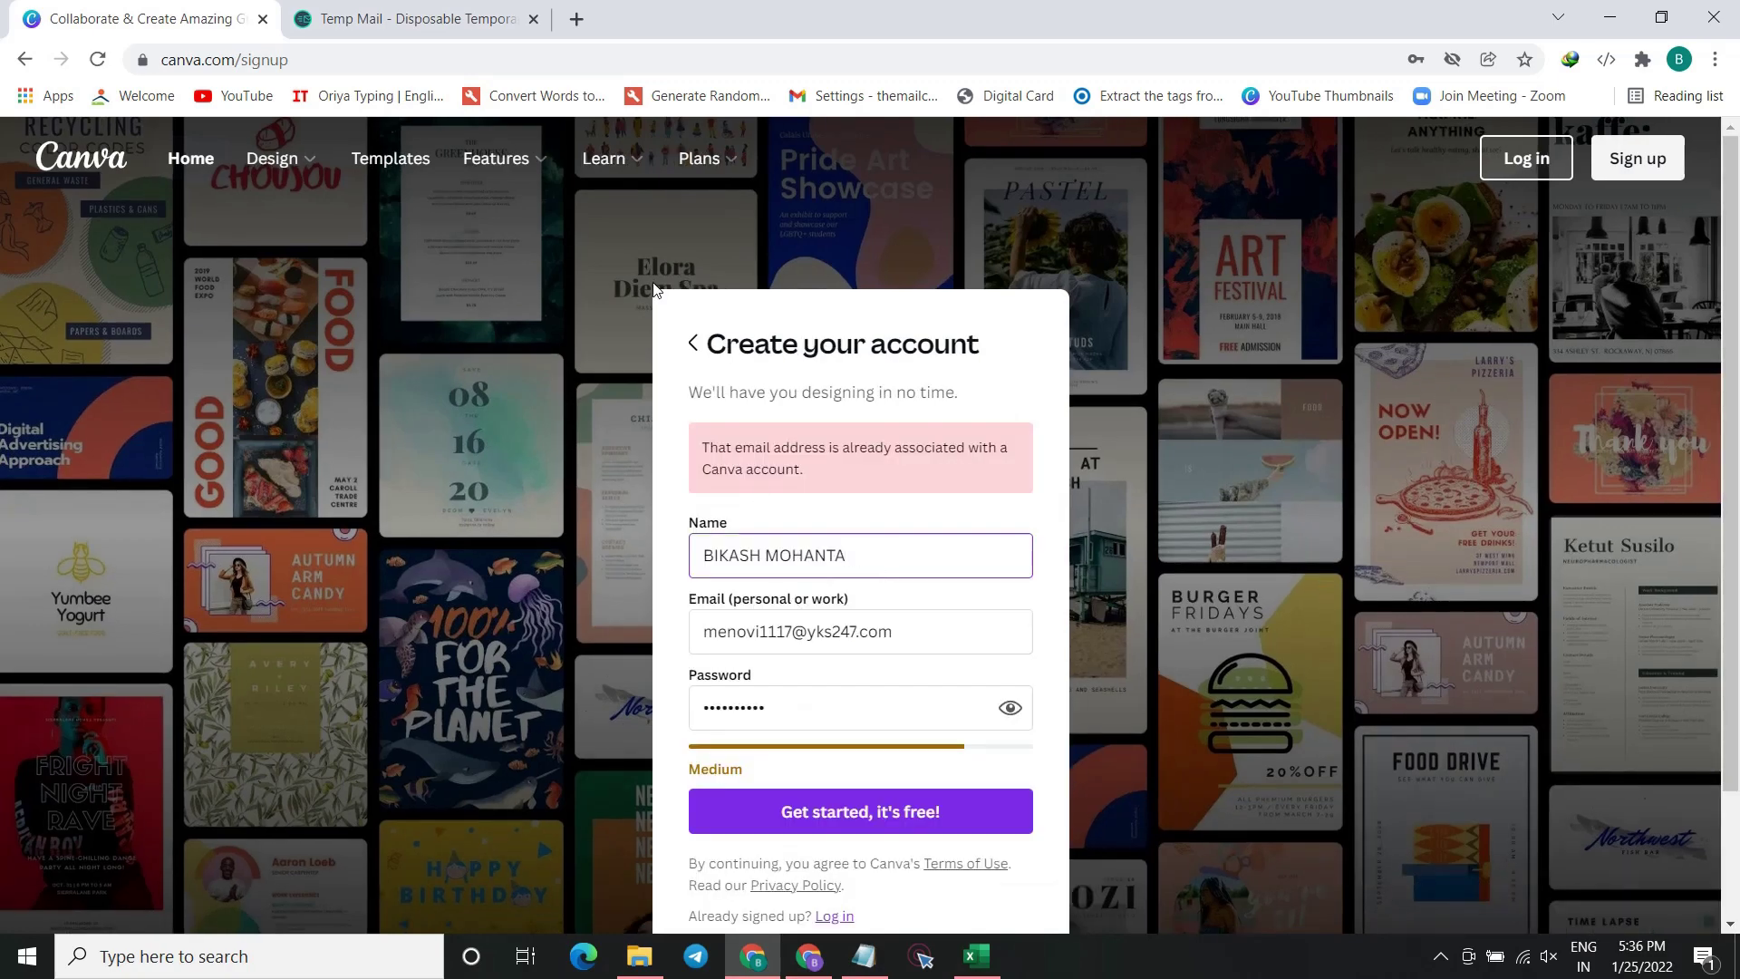
# Try changing the Temp Mail address, which turns out to be Premium-only.
pyautogui.hotkey('ctrl', 'Tab')
pyautogui.scroll(5, 940, 416)
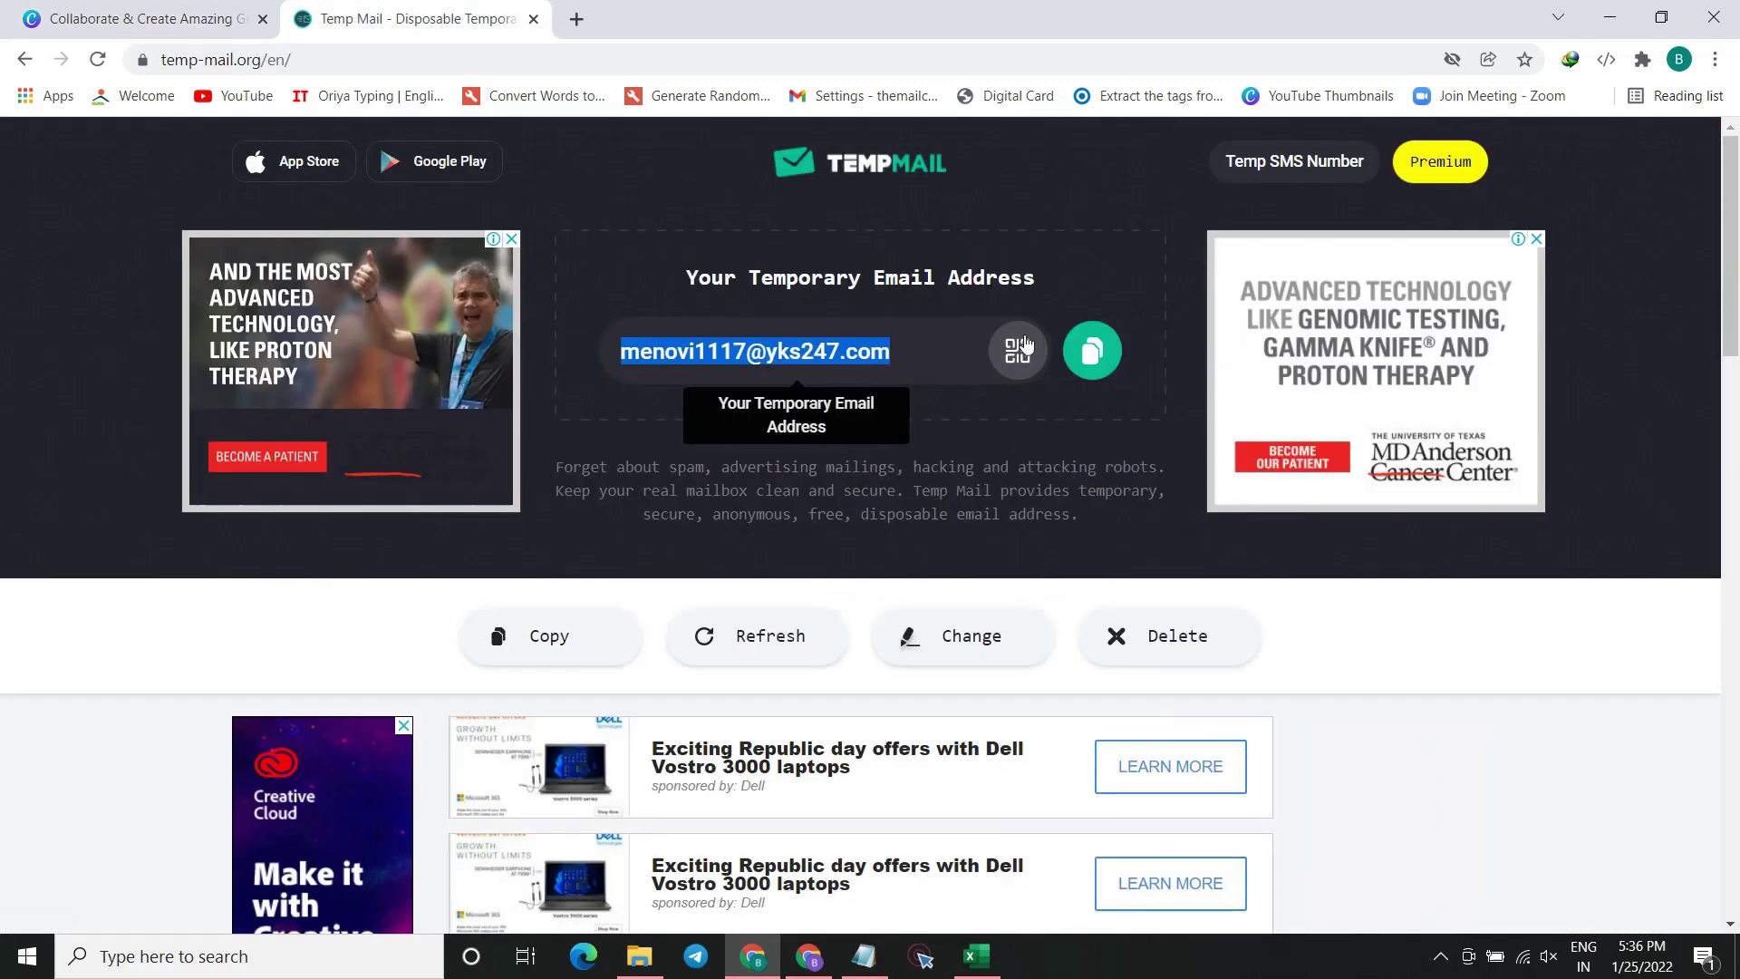
pyautogui.click(875, 642)
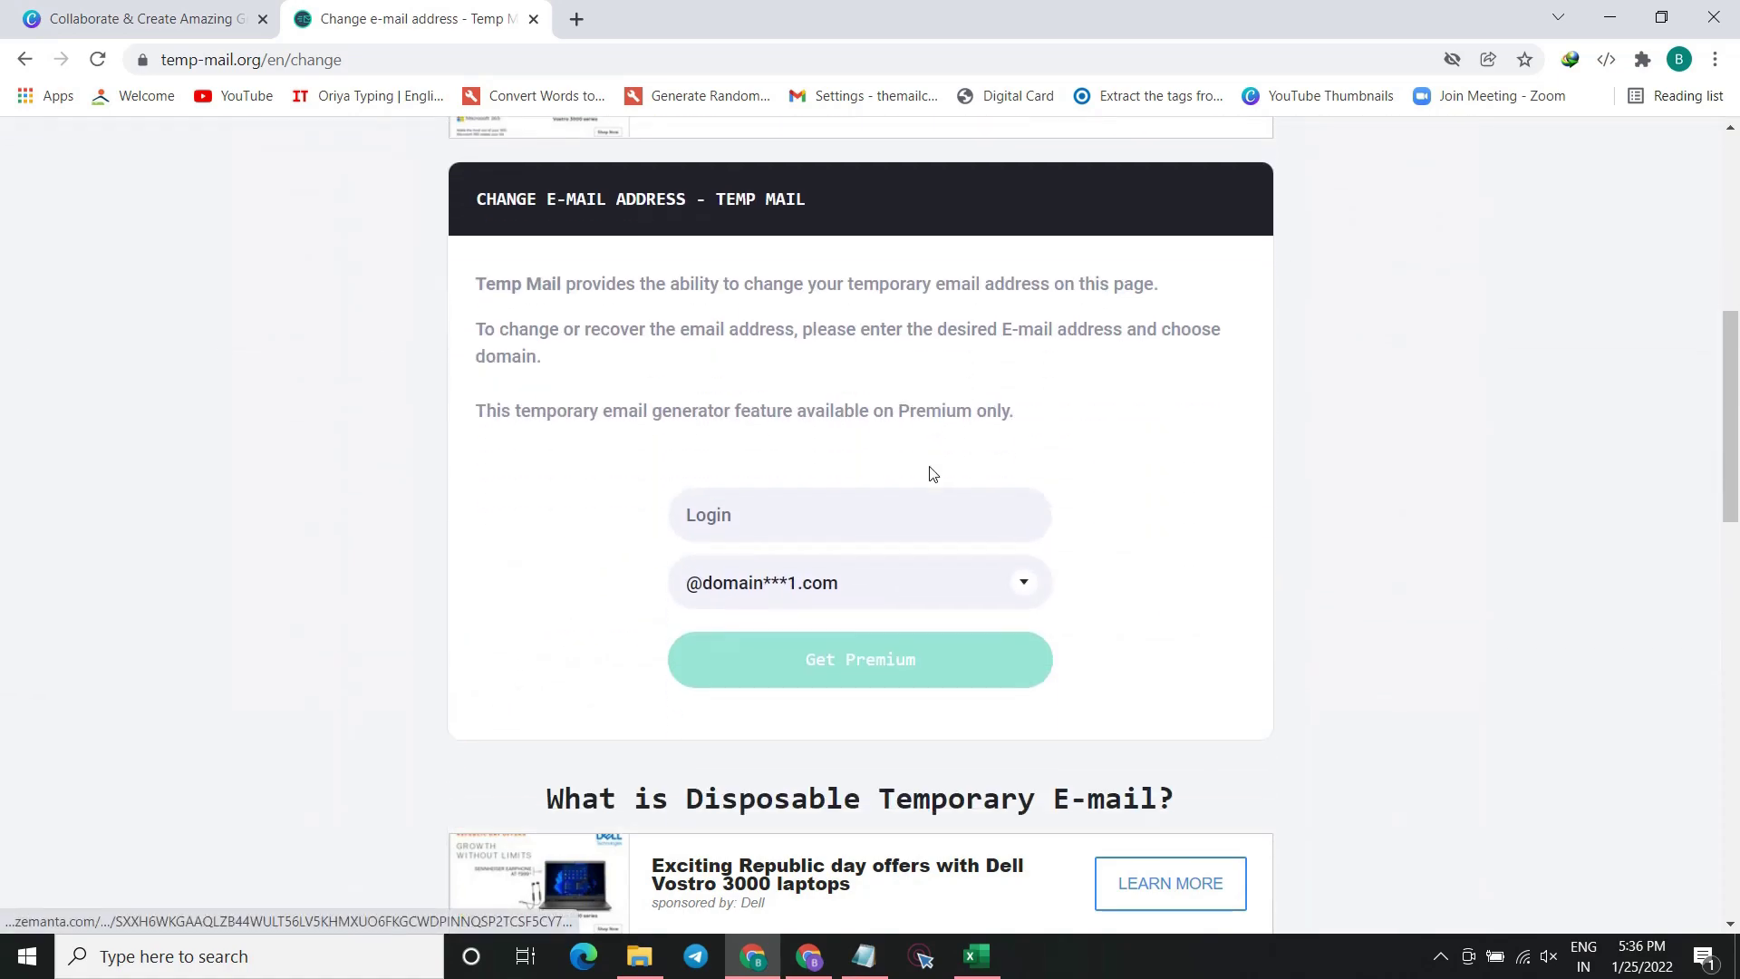
pyautogui.scroll(-6, 820, 653)
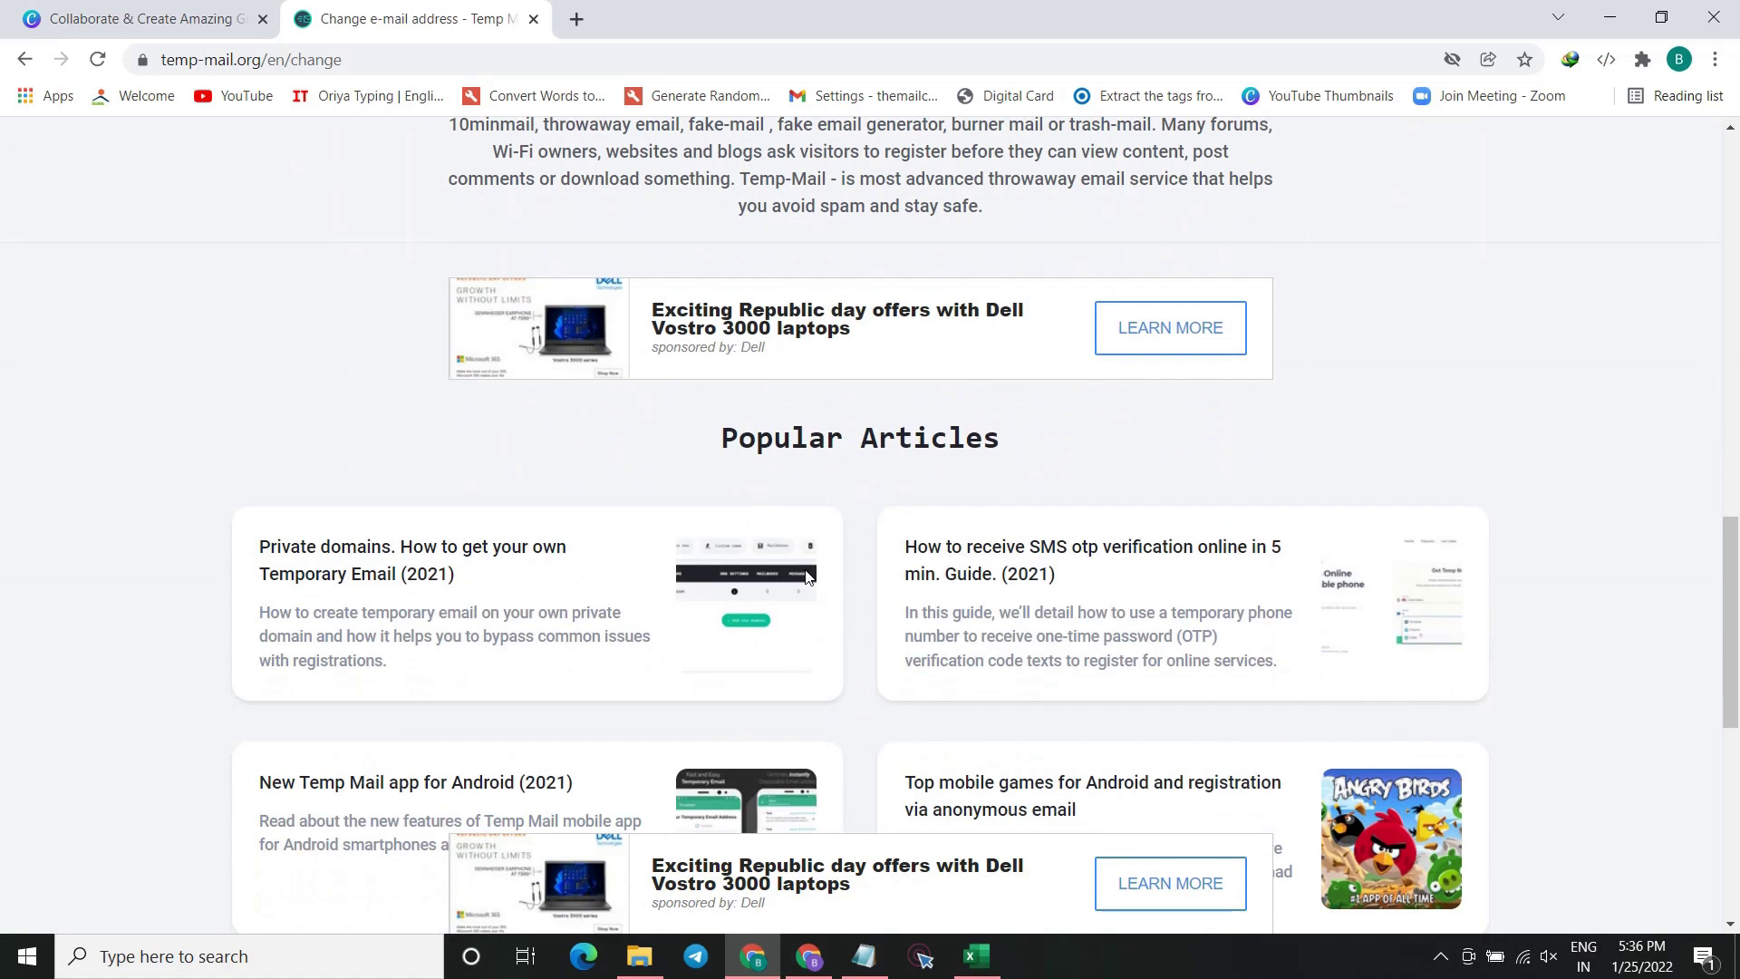
pyautogui.scroll(15, 804, 573)
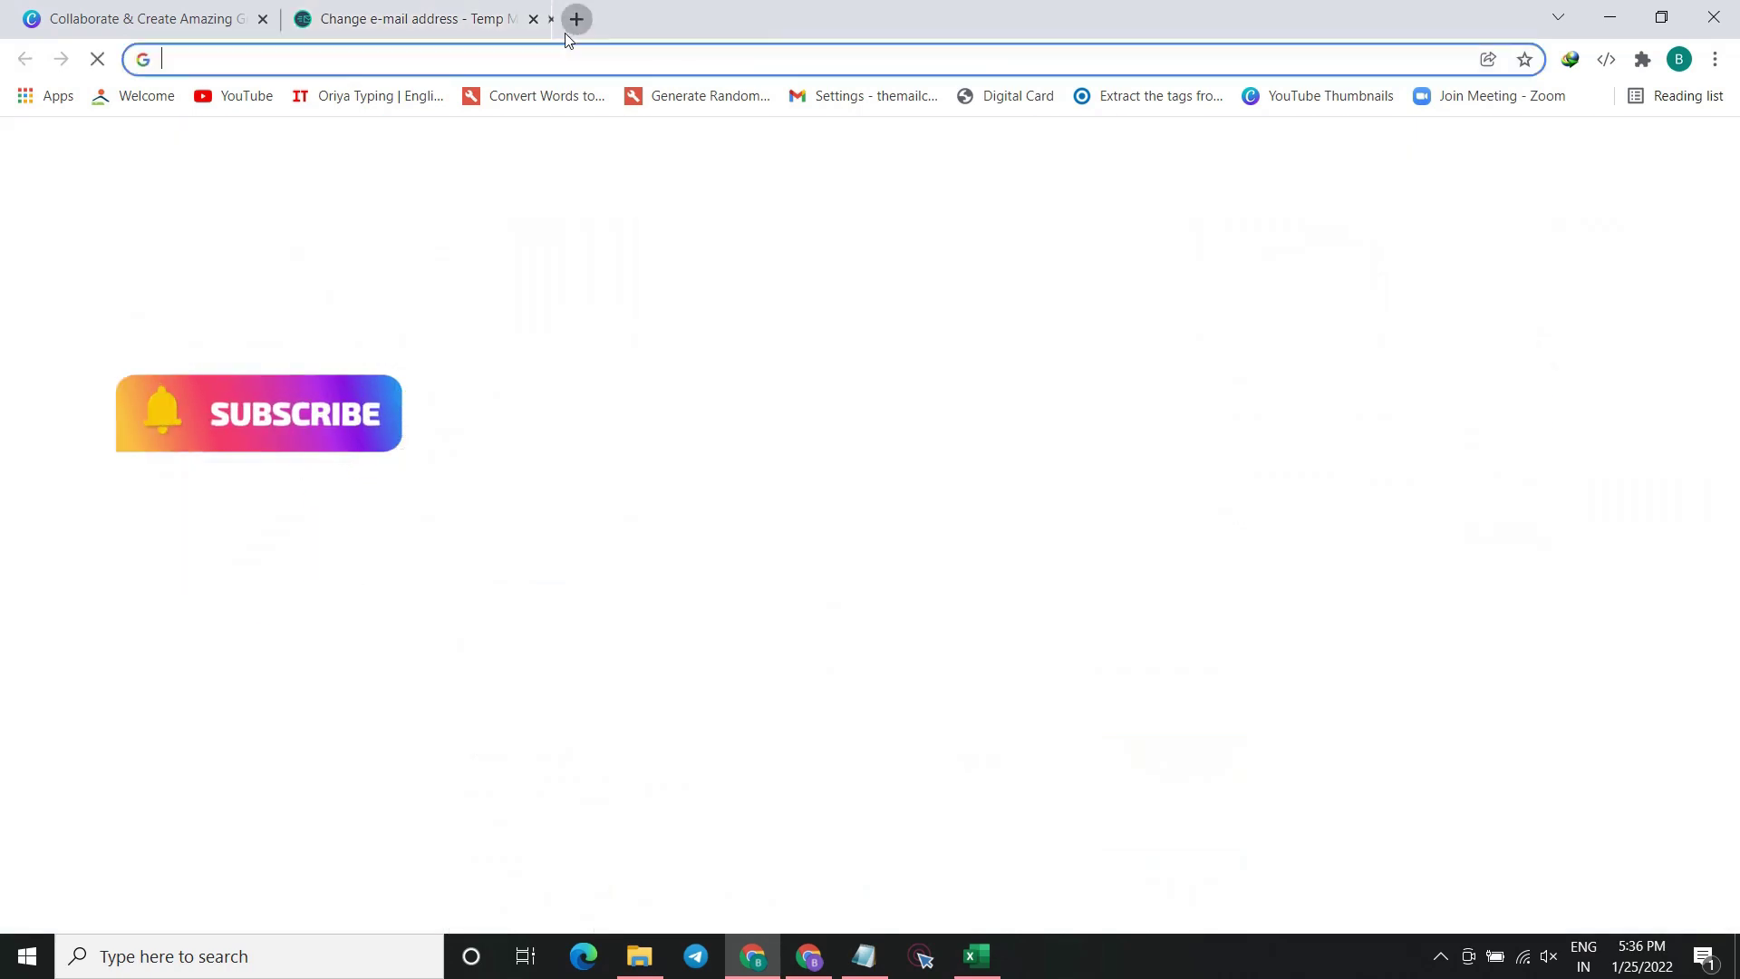
# Search '10 min' and open 10minutemail.com for a new disposable address.
pyautogui.click(577, 20)
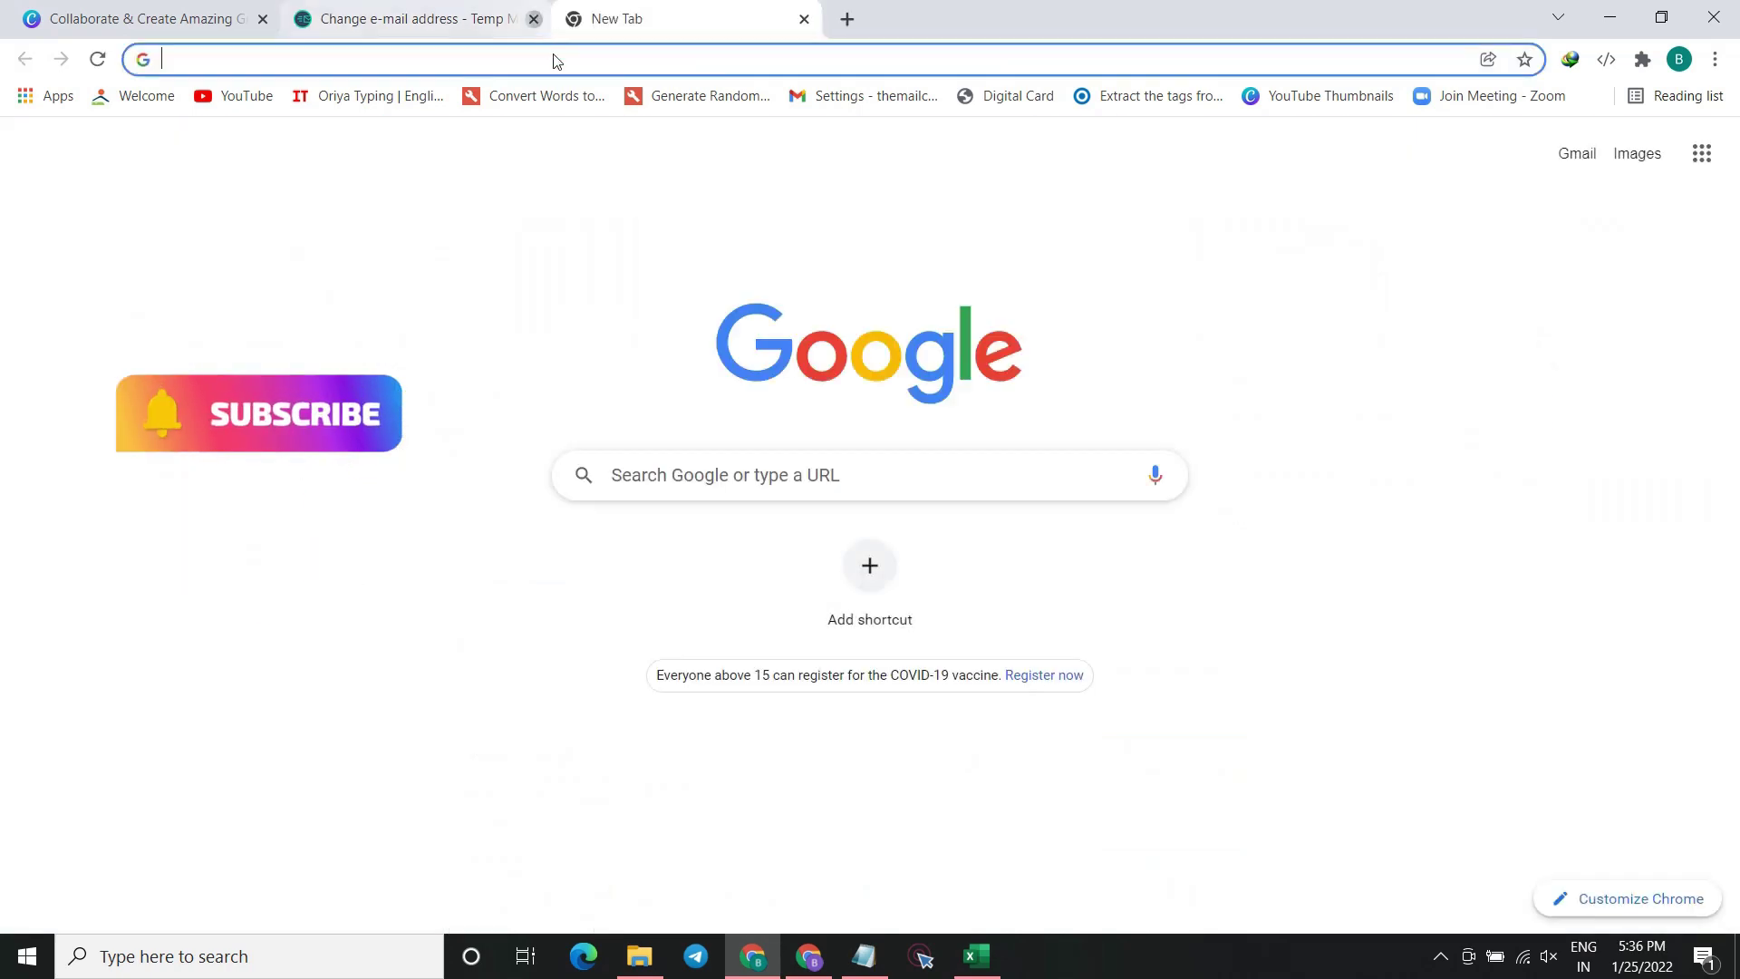
pyautogui.click(550, 60)
pyautogui.write('10 min')
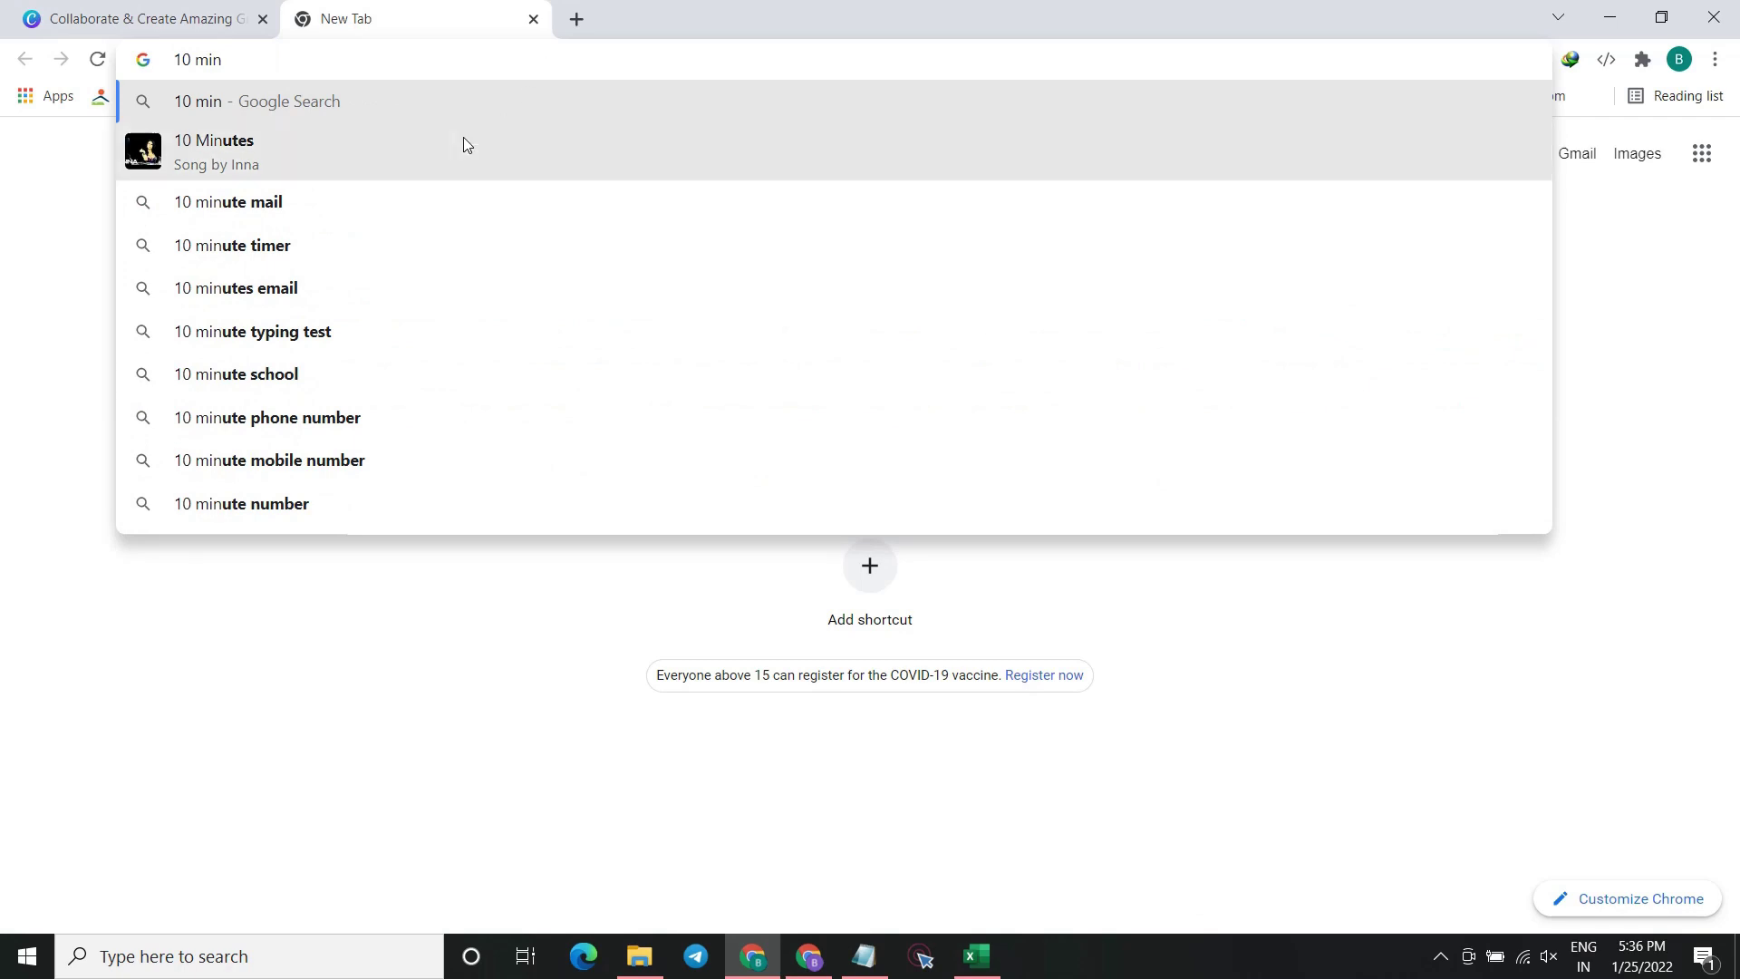
pyautogui.click(352, 201)
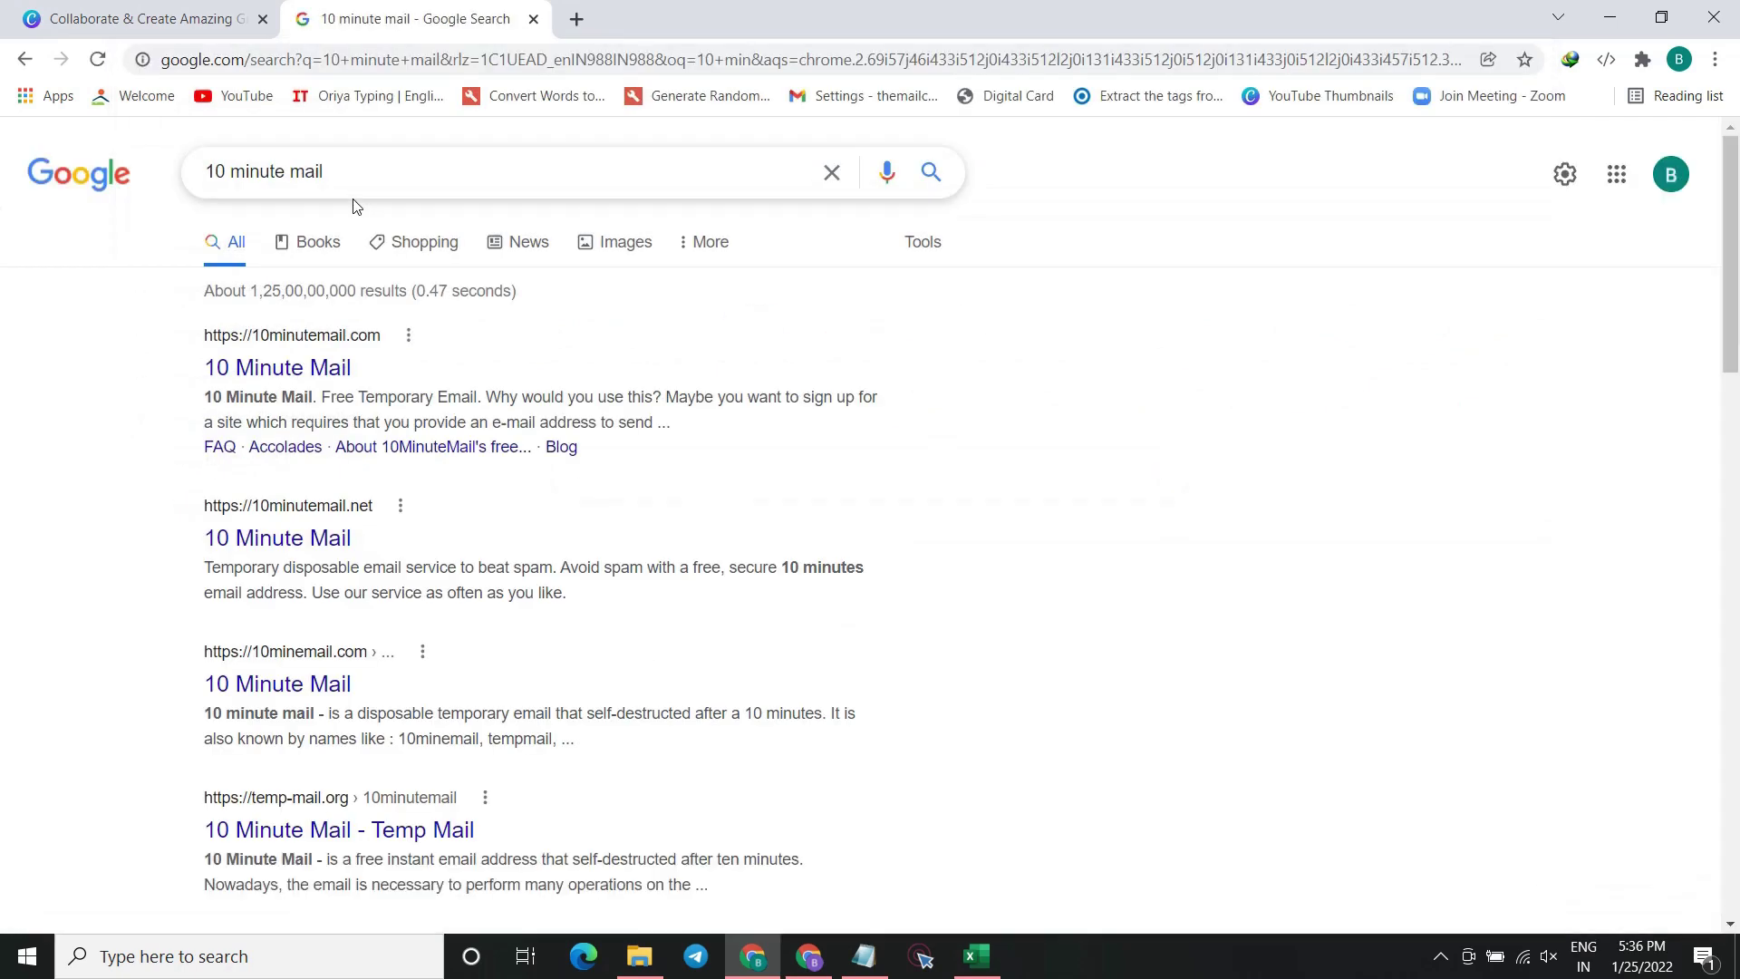
pyautogui.click(294, 365)
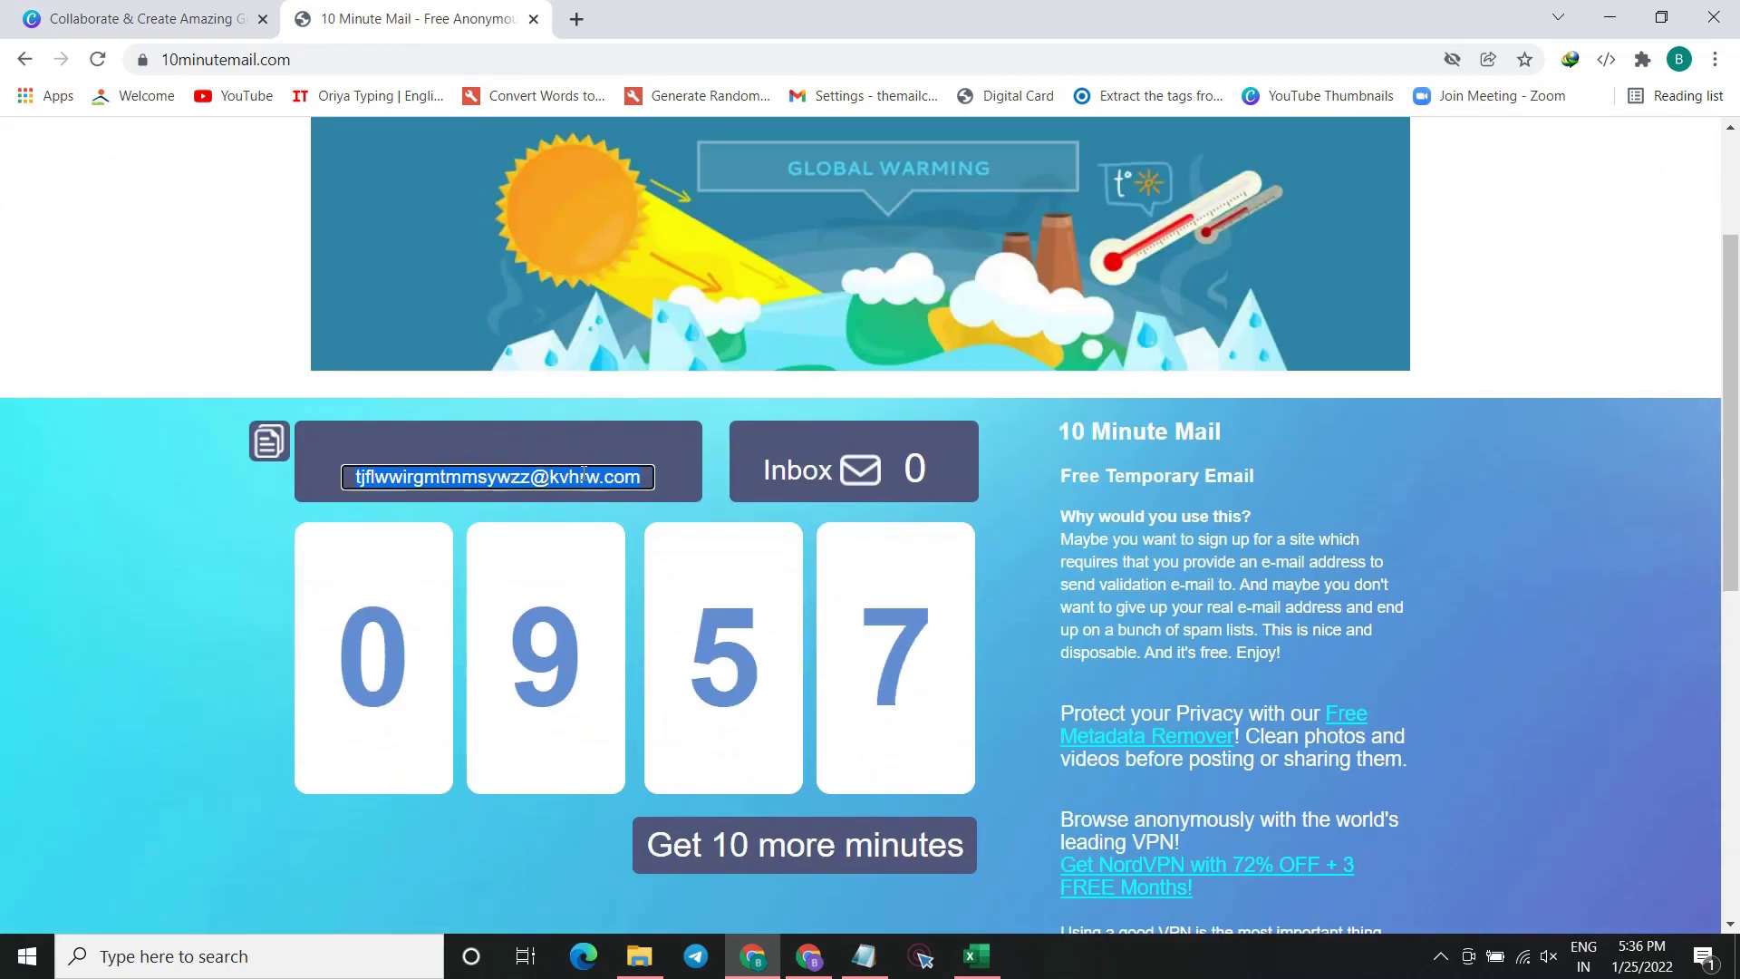
pyautogui.scroll(-3, 611, 447)
pyautogui.scroll(3, 595, 437)
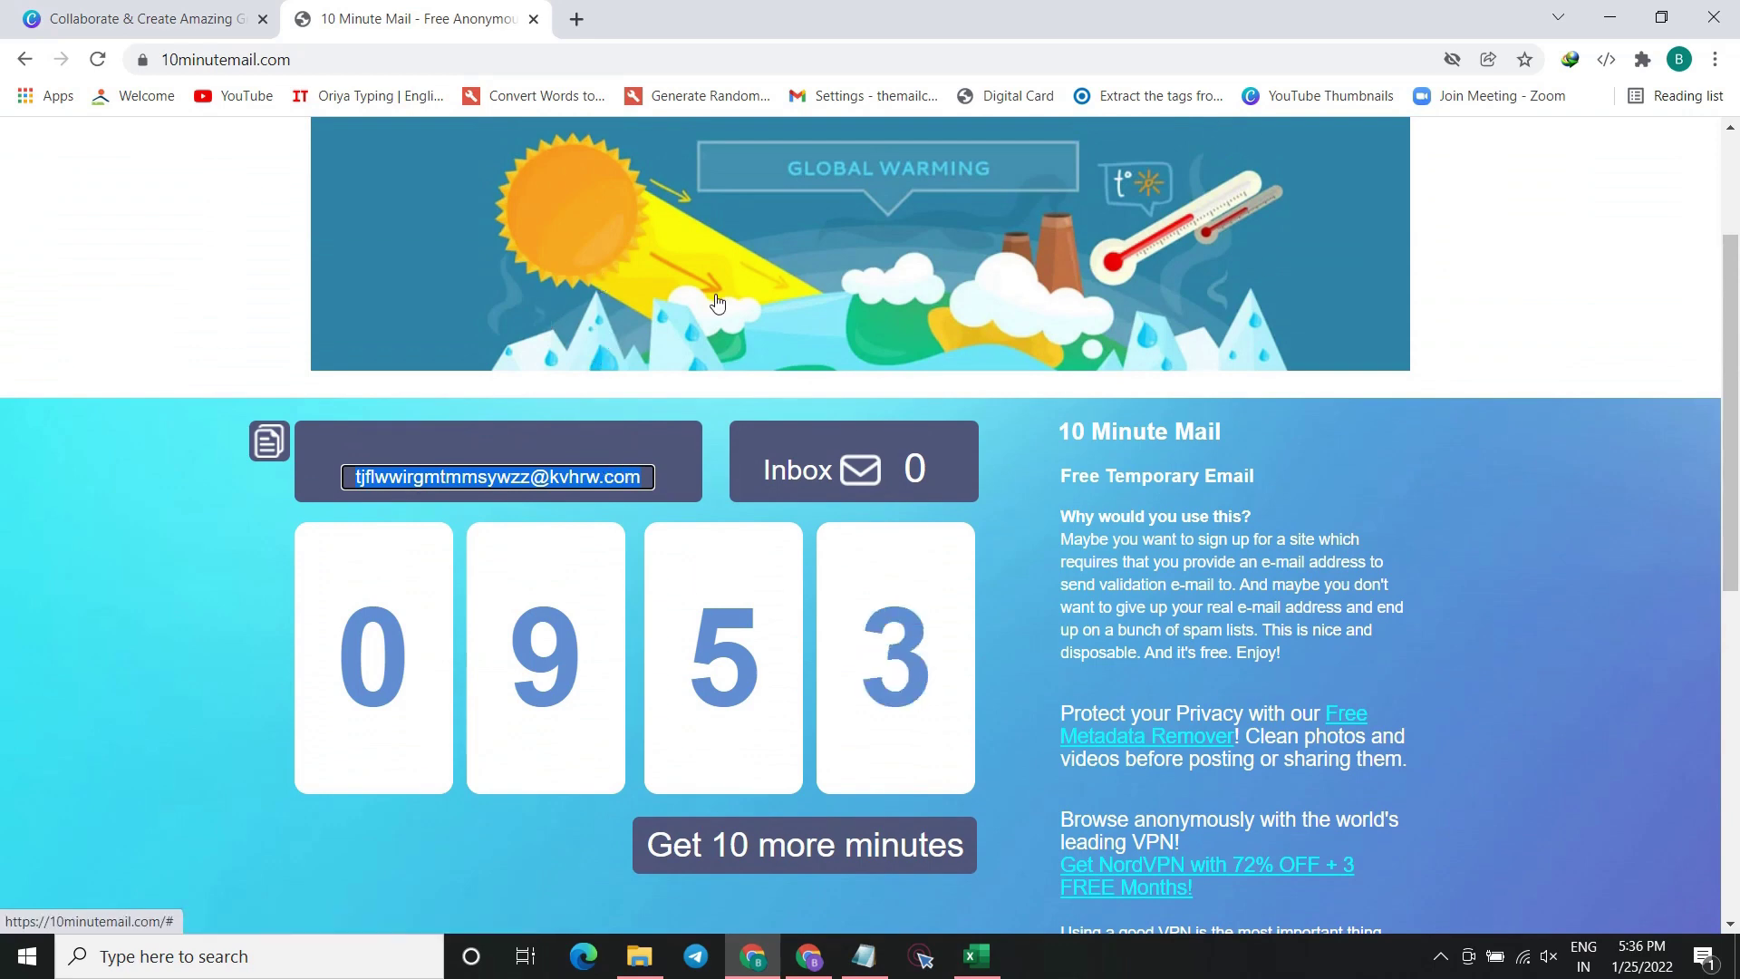
pyautogui.scroll(2, 711, 291)
# Replace the email in Canva's sign-up form with the new address and resubmit.
pyautogui.hotkey('ctrl', 'Tab')
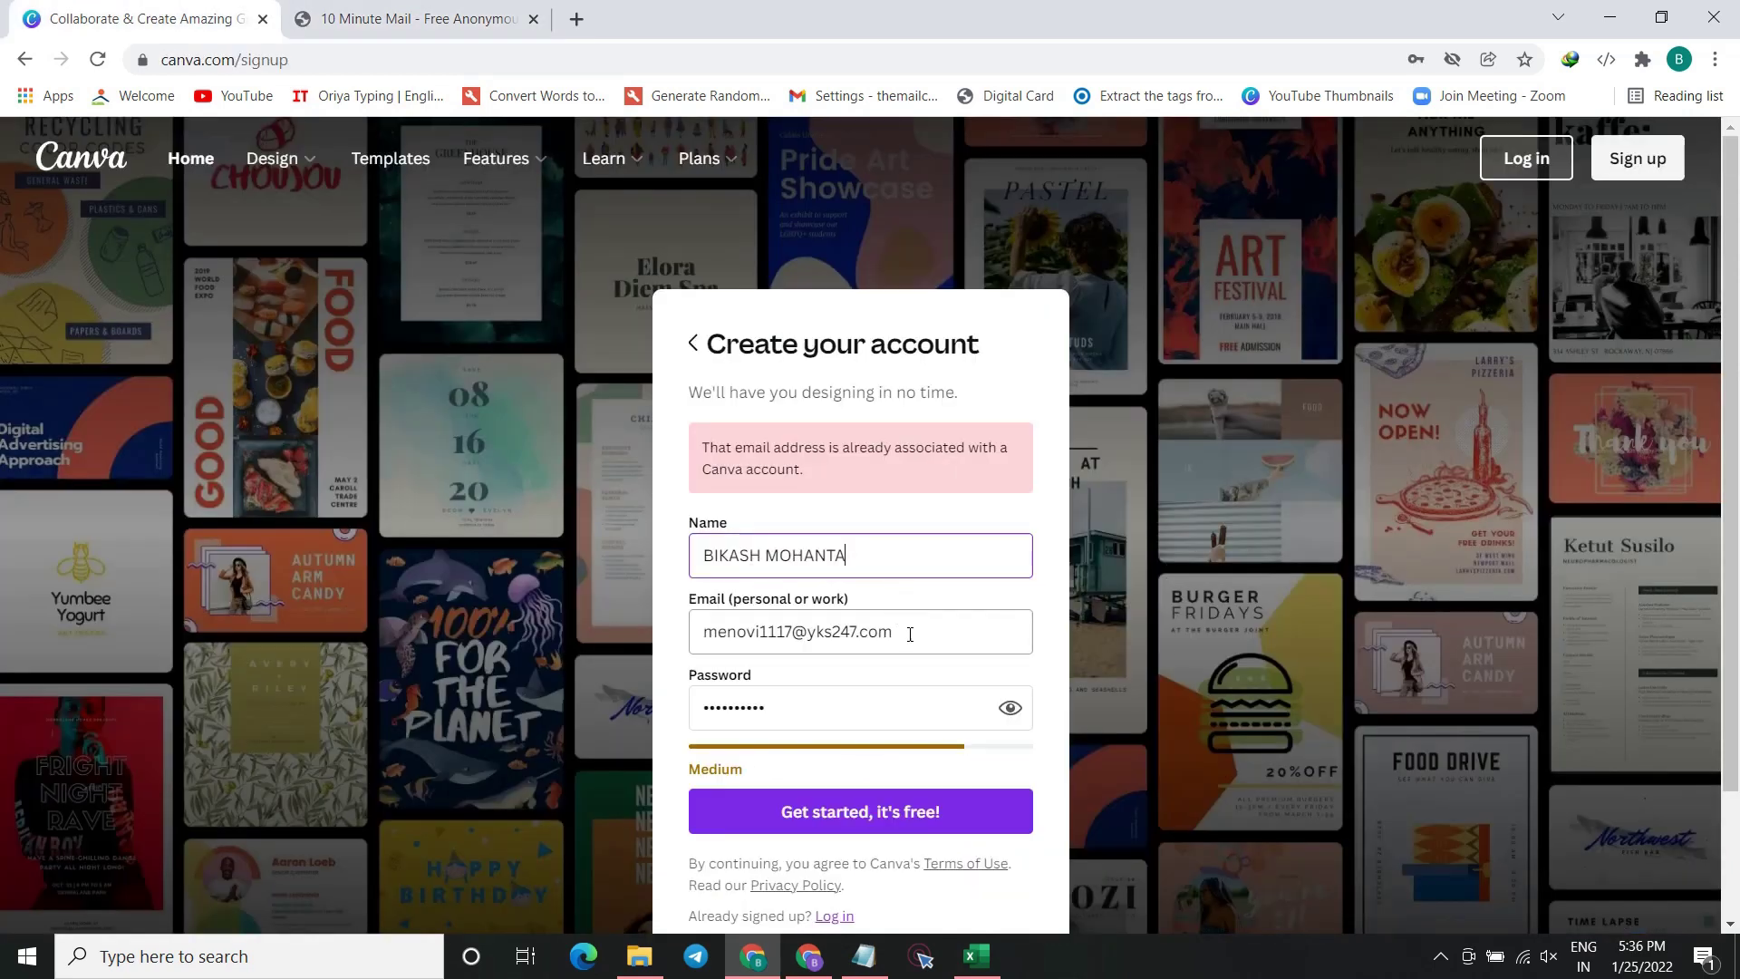
pyautogui.tripleClick(910, 632)
pyautogui.hotkey('ctrl', 'v')
pyautogui.click(889, 812)
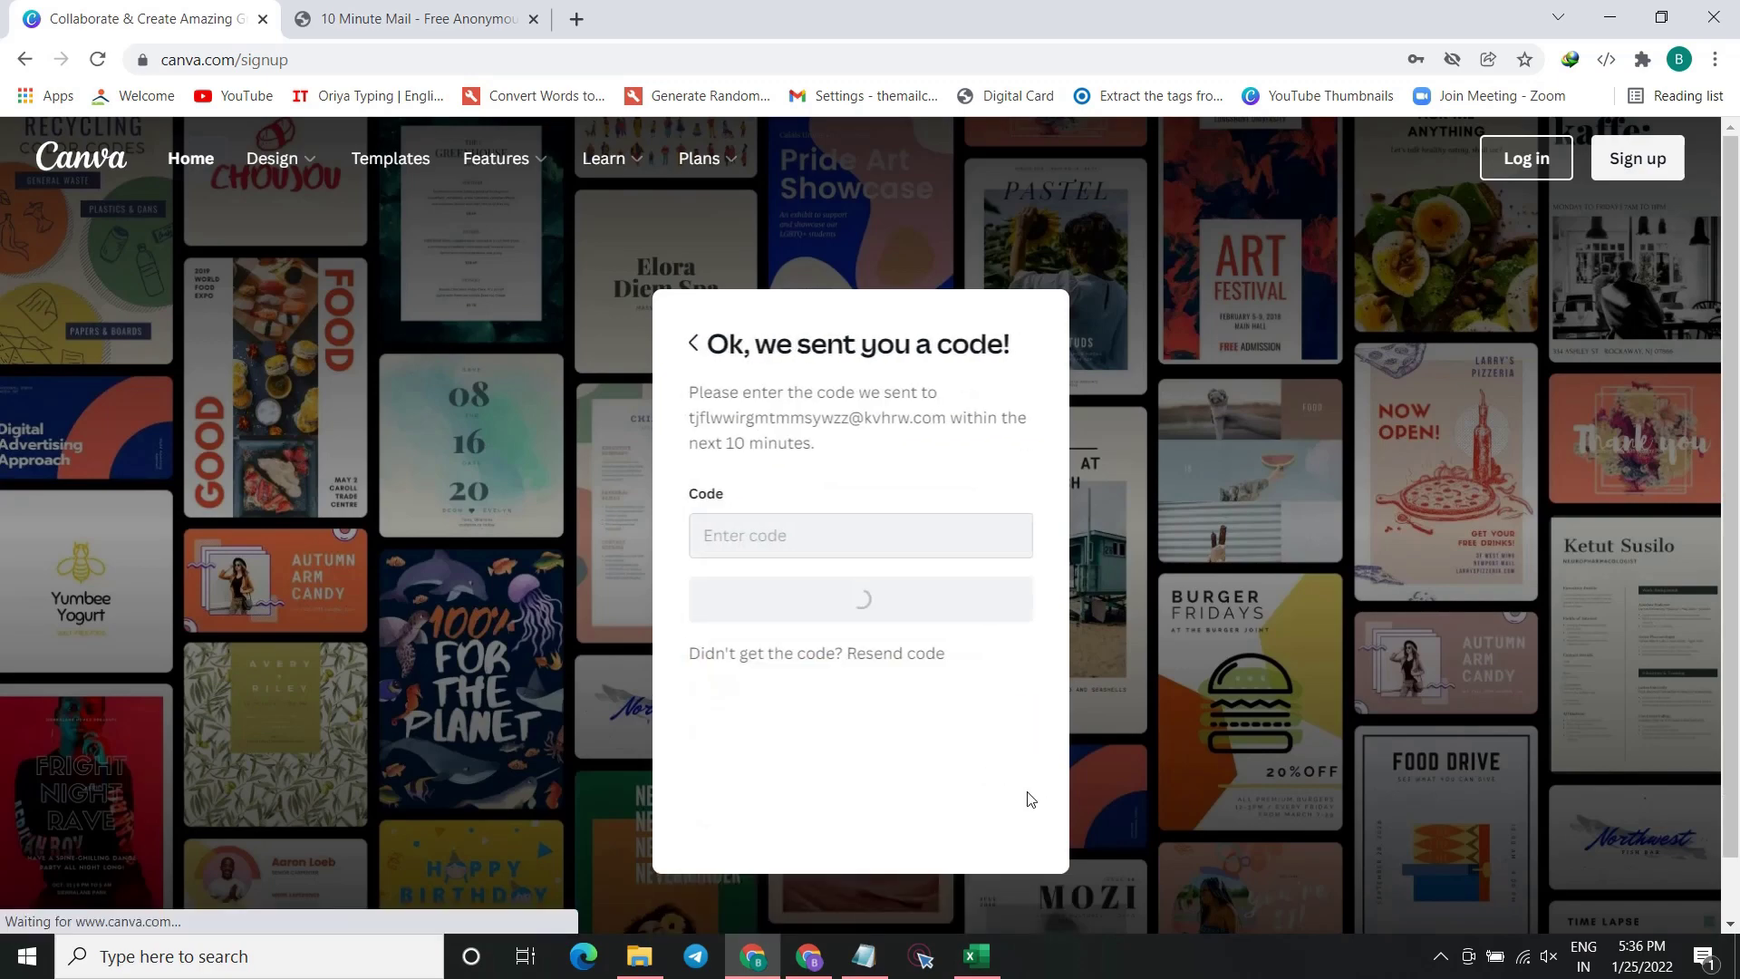
pyautogui.click(487, 18)
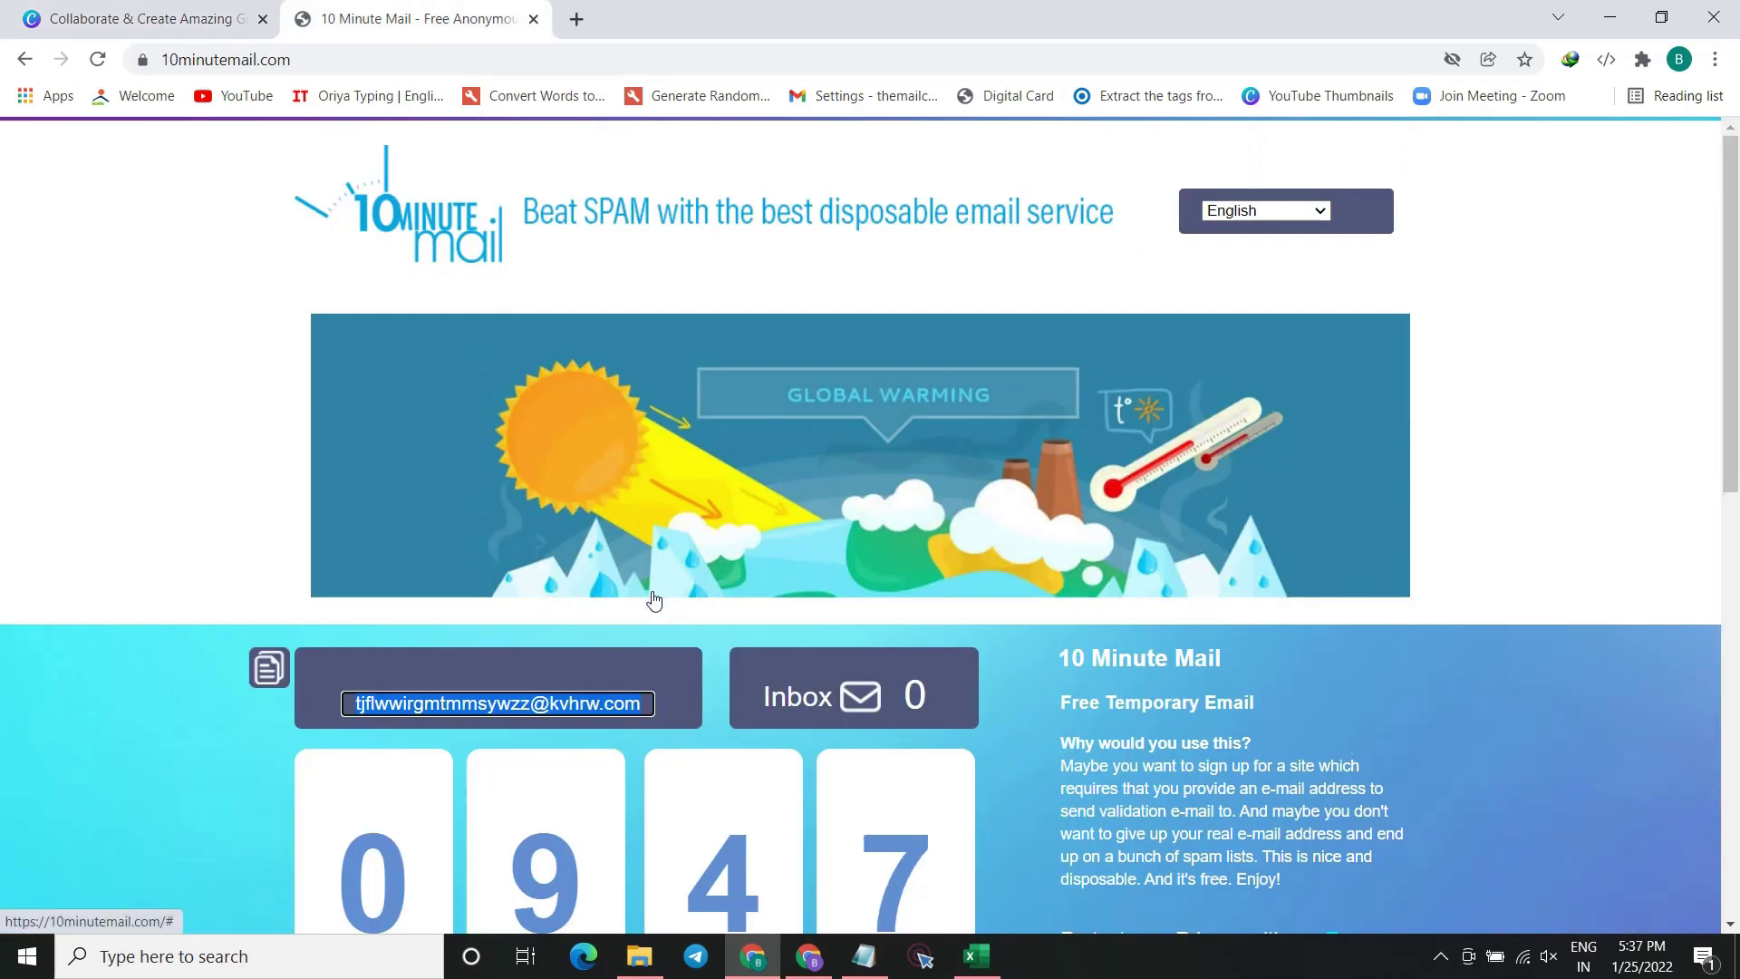
# Open Canva's confirmation email in the 10 Minute Mail inbox.
pyautogui.scroll(-5, 653, 600)
pyautogui.scroll(2, 746, 426)
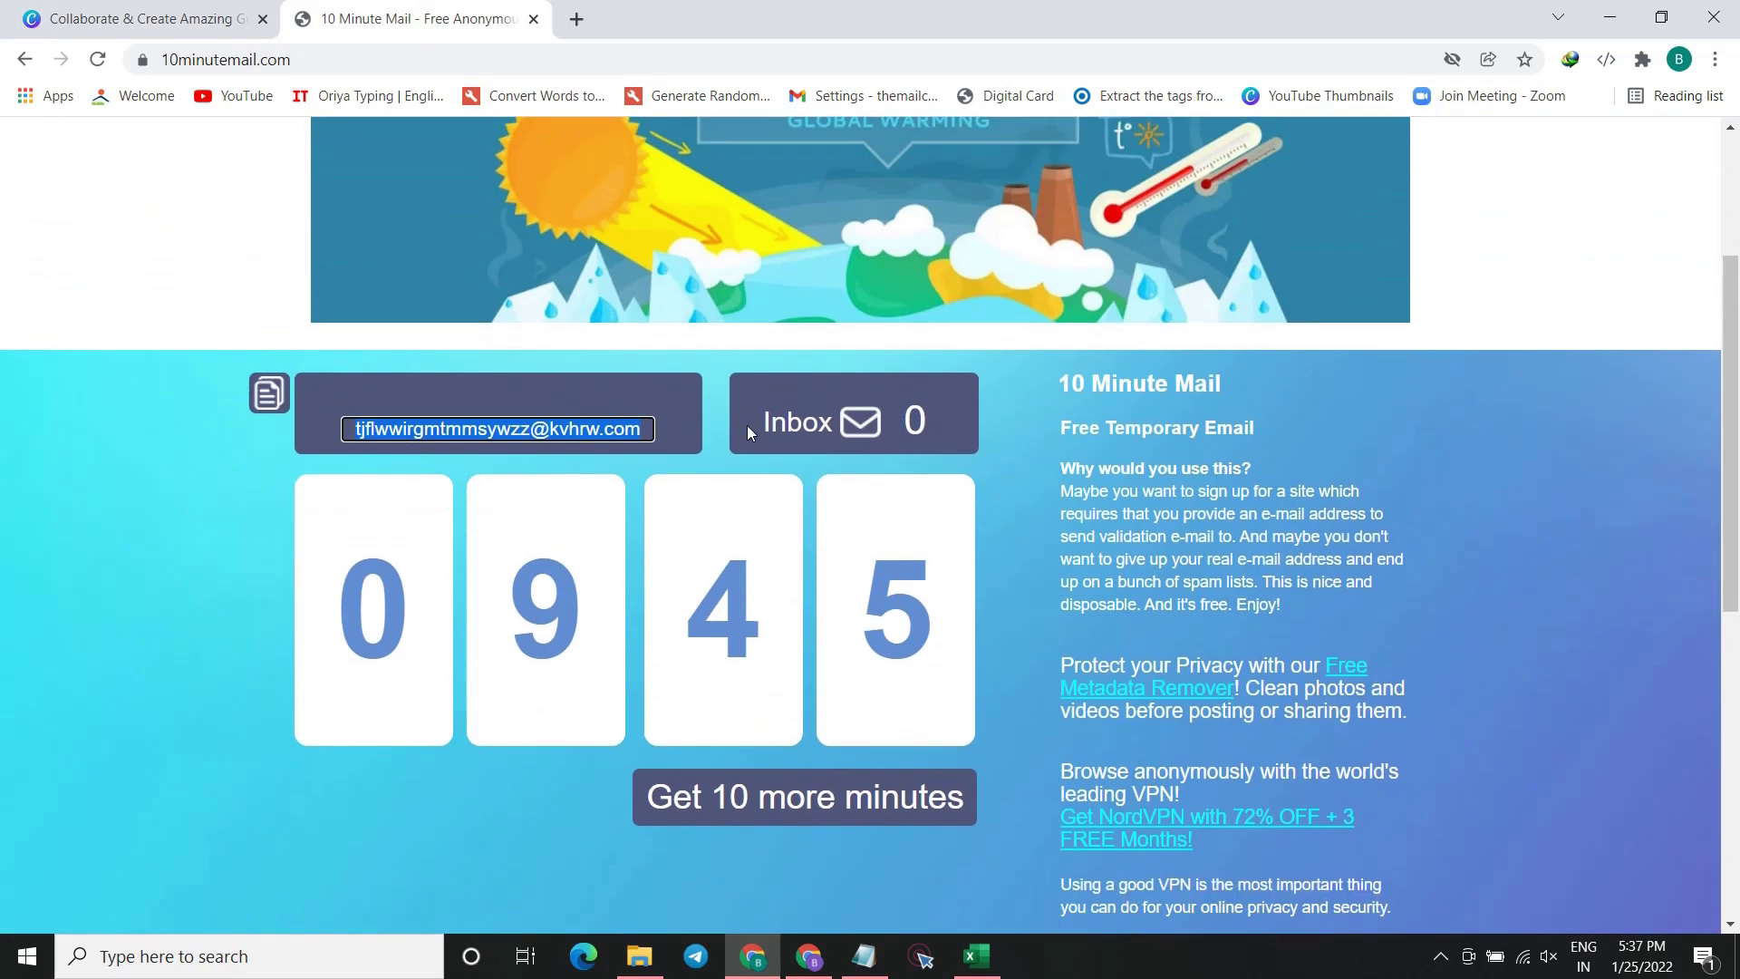
pyautogui.scroll(3, 747, 426)
pyautogui.scroll(-2, 749, 417)
pyautogui.scroll(3, 748, 407)
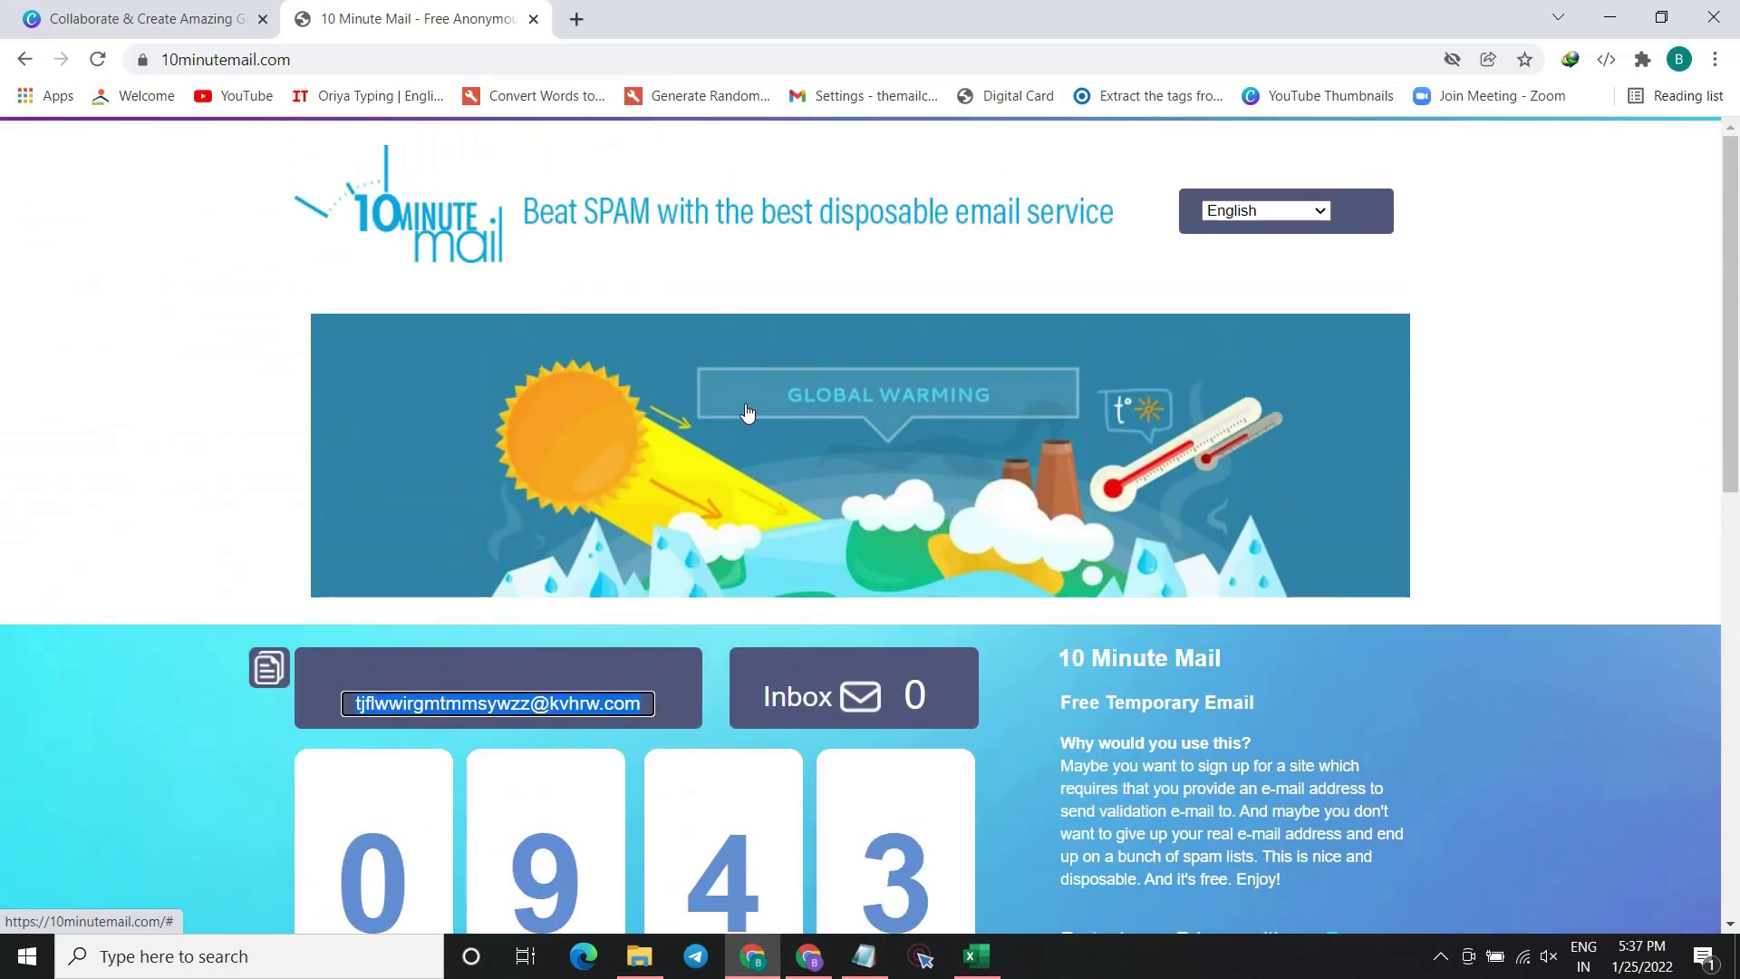
pyautogui.scroll(-5, 746, 413)
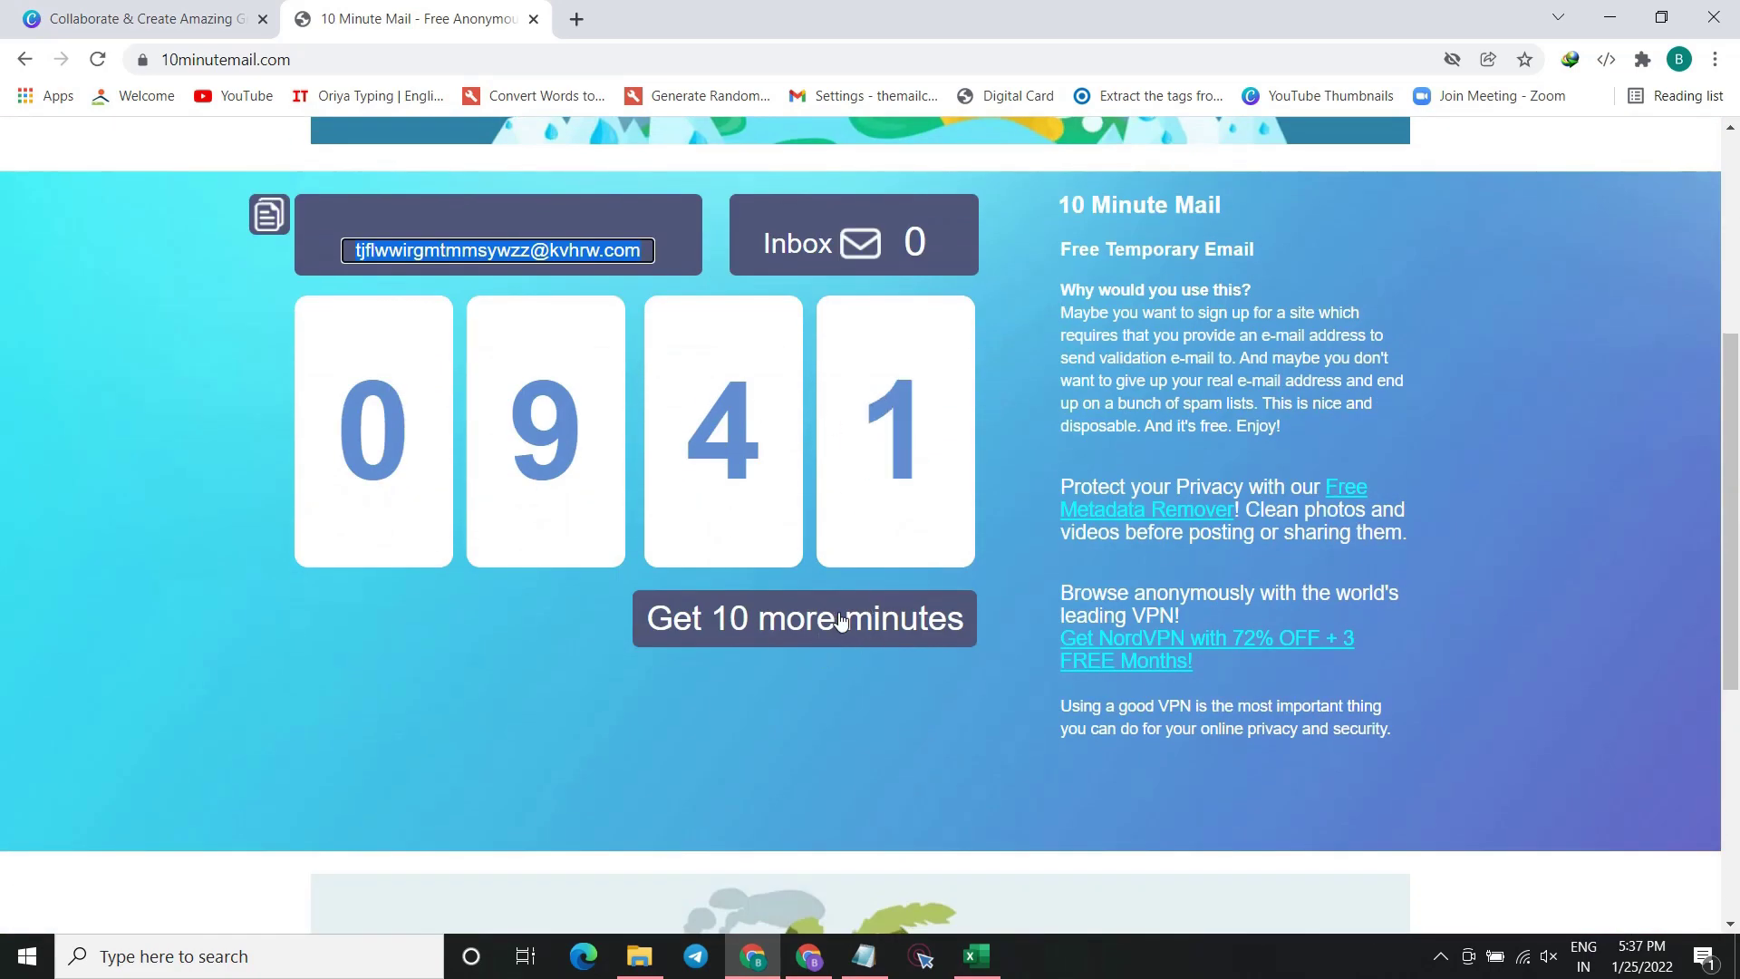
pyautogui.click(861, 245)
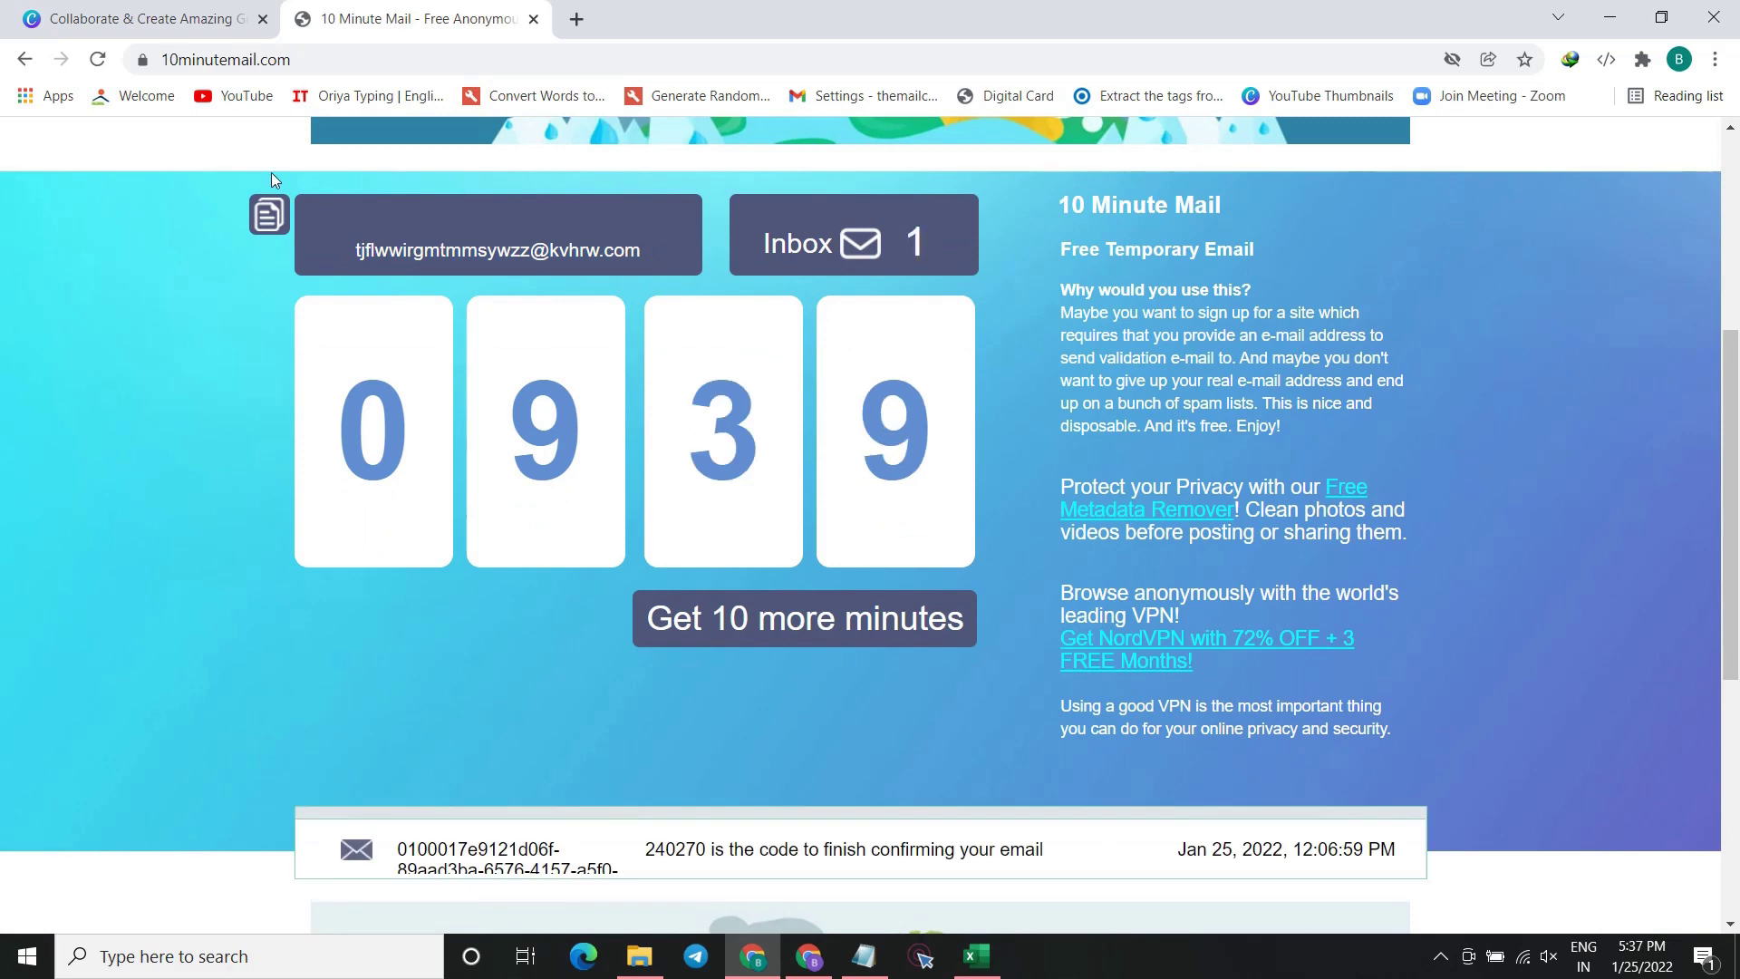
pyautogui.scroll(-3, 823, 373)
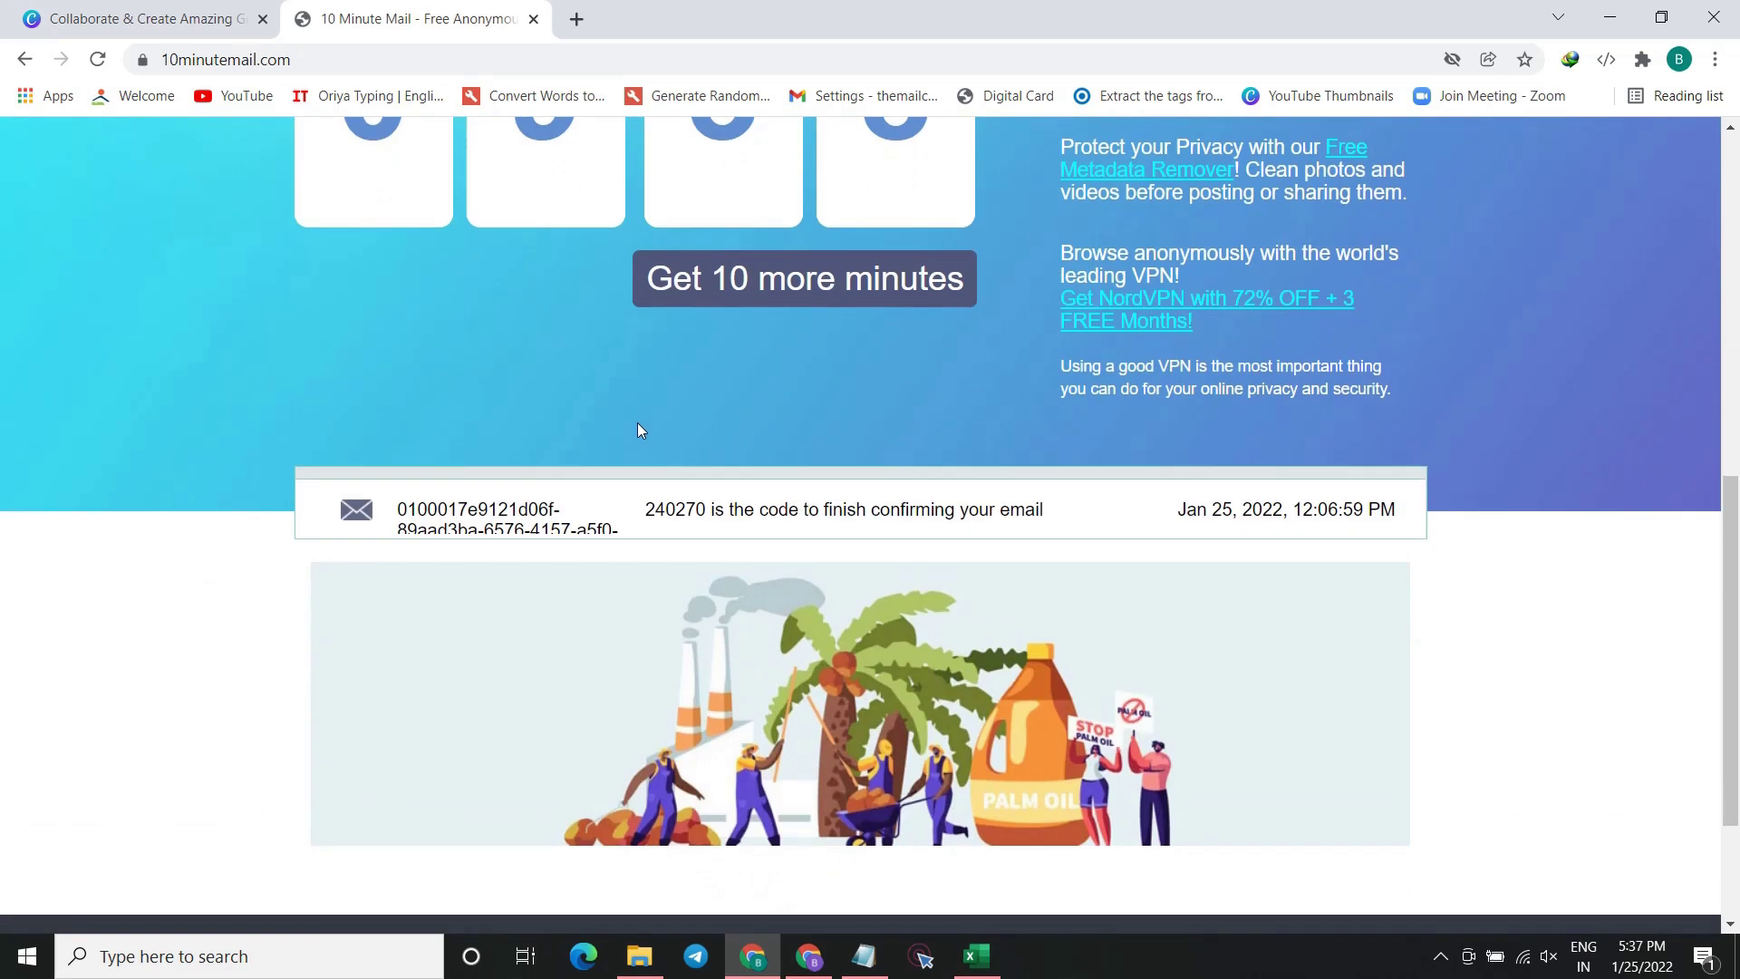
pyautogui.click(660, 513)
pyautogui.scroll(-6, 668, 543)
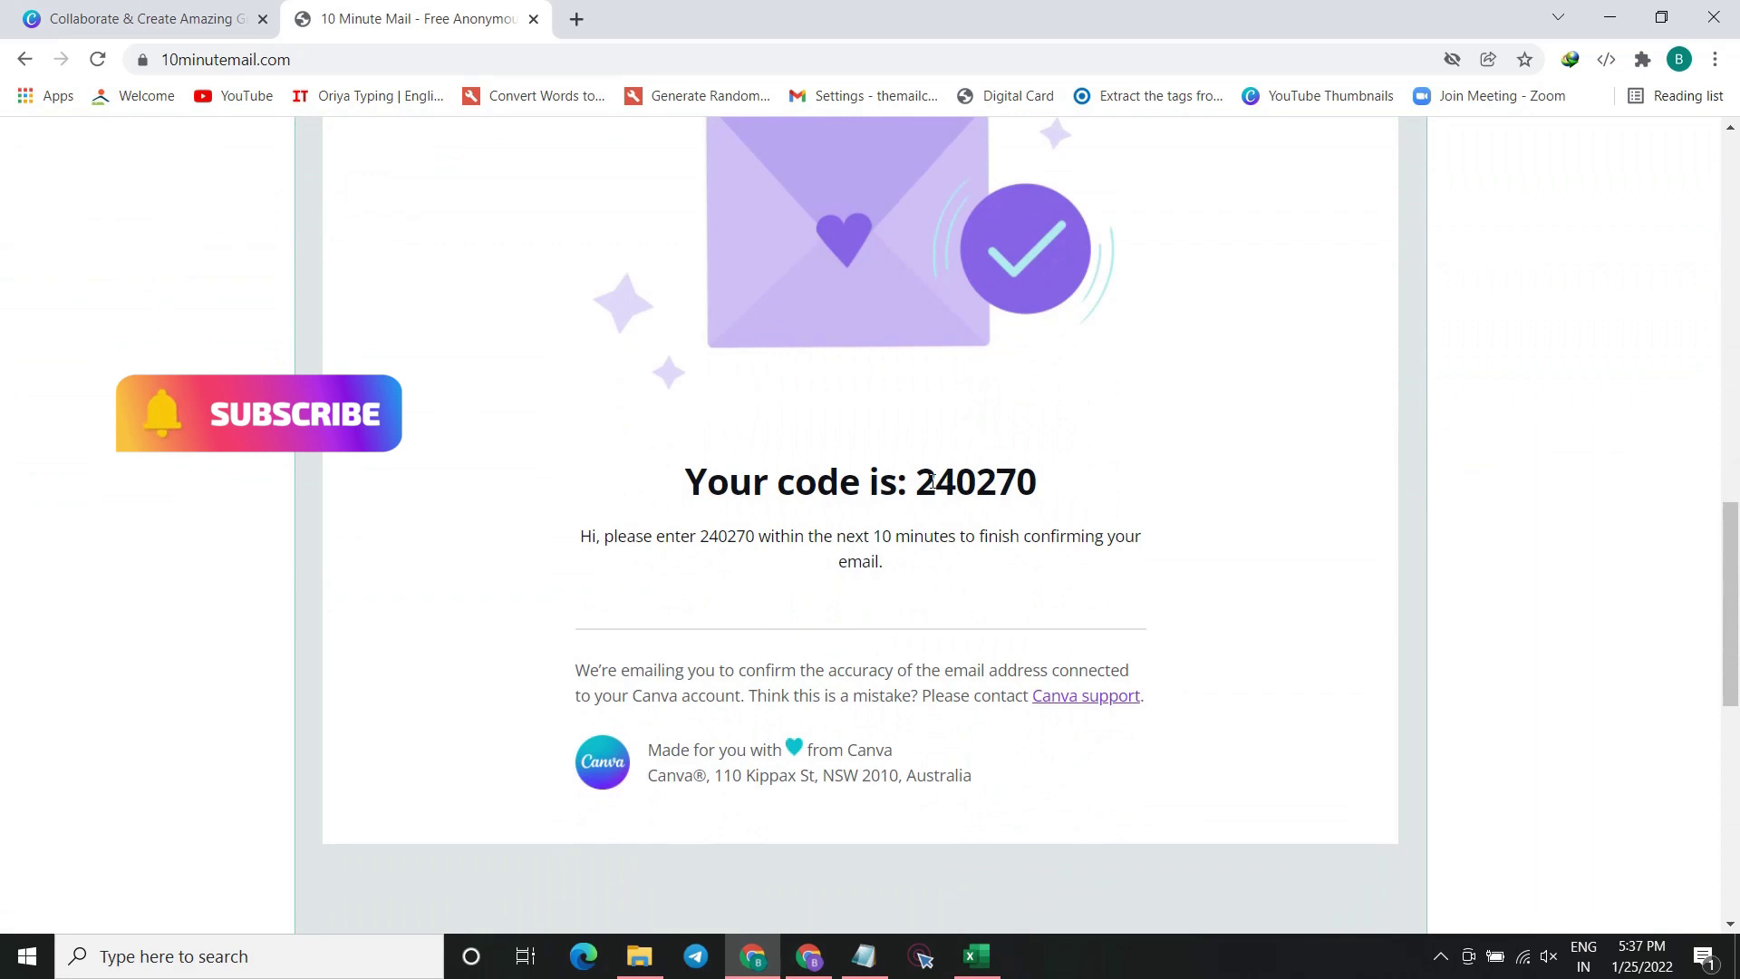
# Copy the verification code from the email and paste it into Canva's code field.
pyautogui.moveTo(959, 481); pyautogui.dragTo(1047, 494)
pyautogui.rightClick(1001, 489)
pyautogui.click(1043, 501)
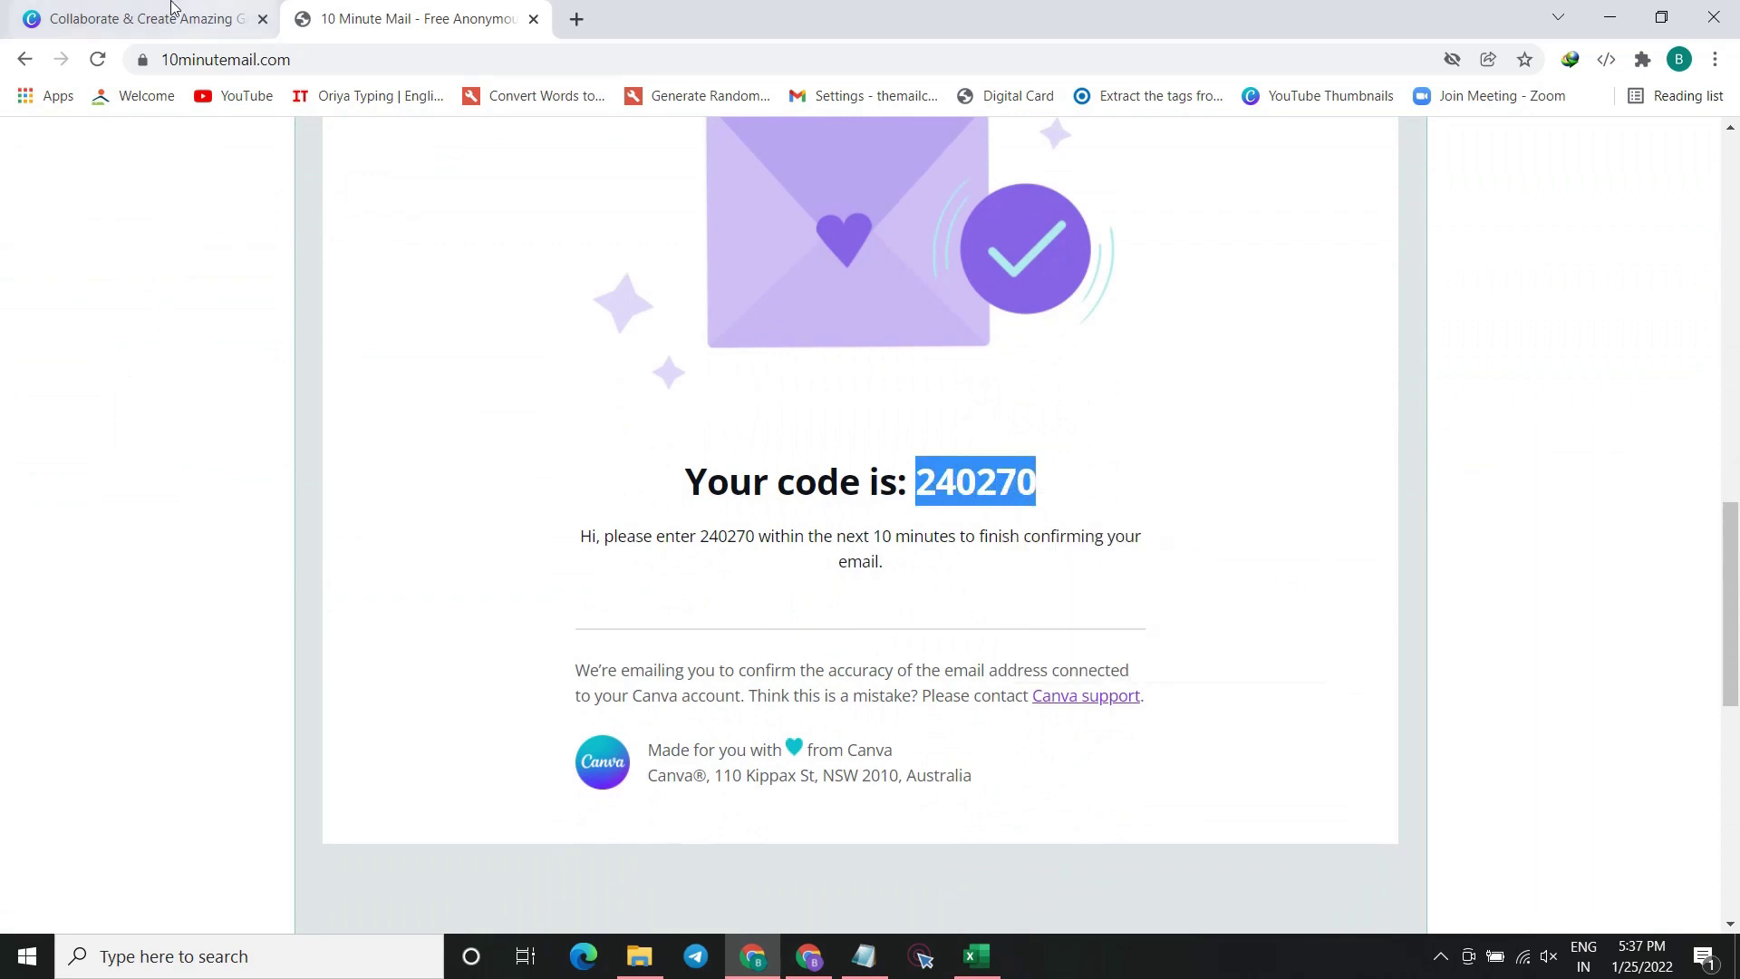
pyautogui.click(172, 18)
pyautogui.hotkey('ctrl', 'v')
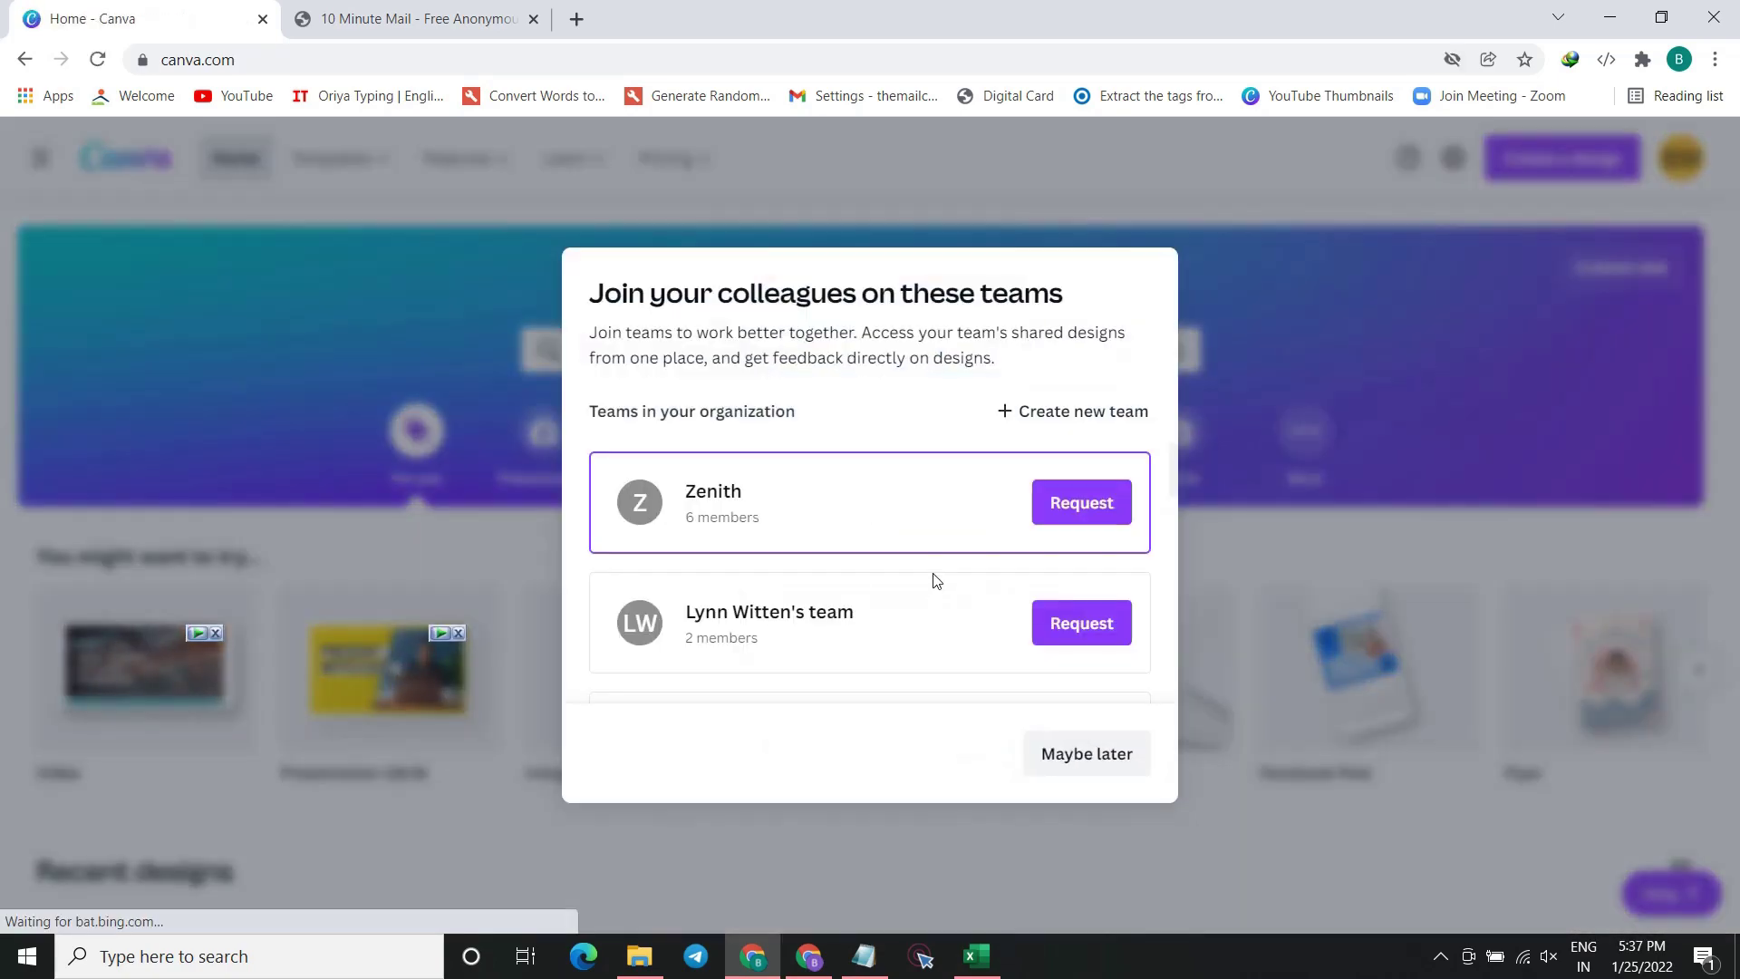
# Answer onboarding as Student with school year Others, skip team invites, and return Home.
pyautogui.click(1074, 747)
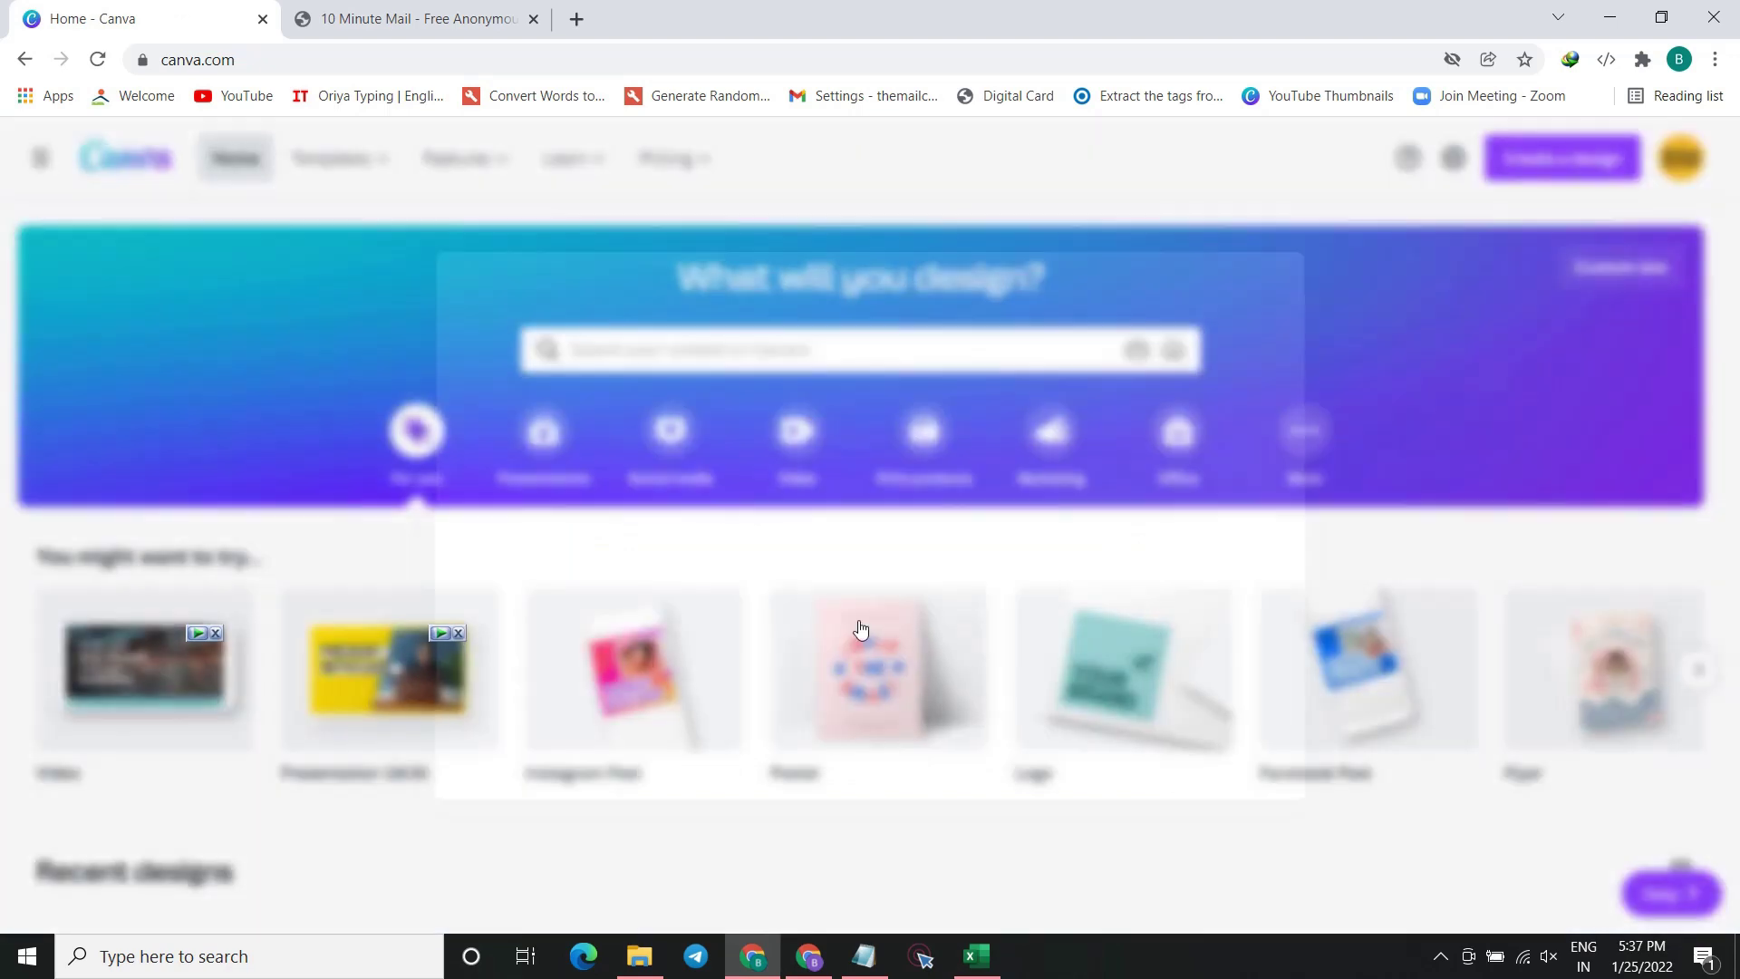
pyautogui.click(873, 698)
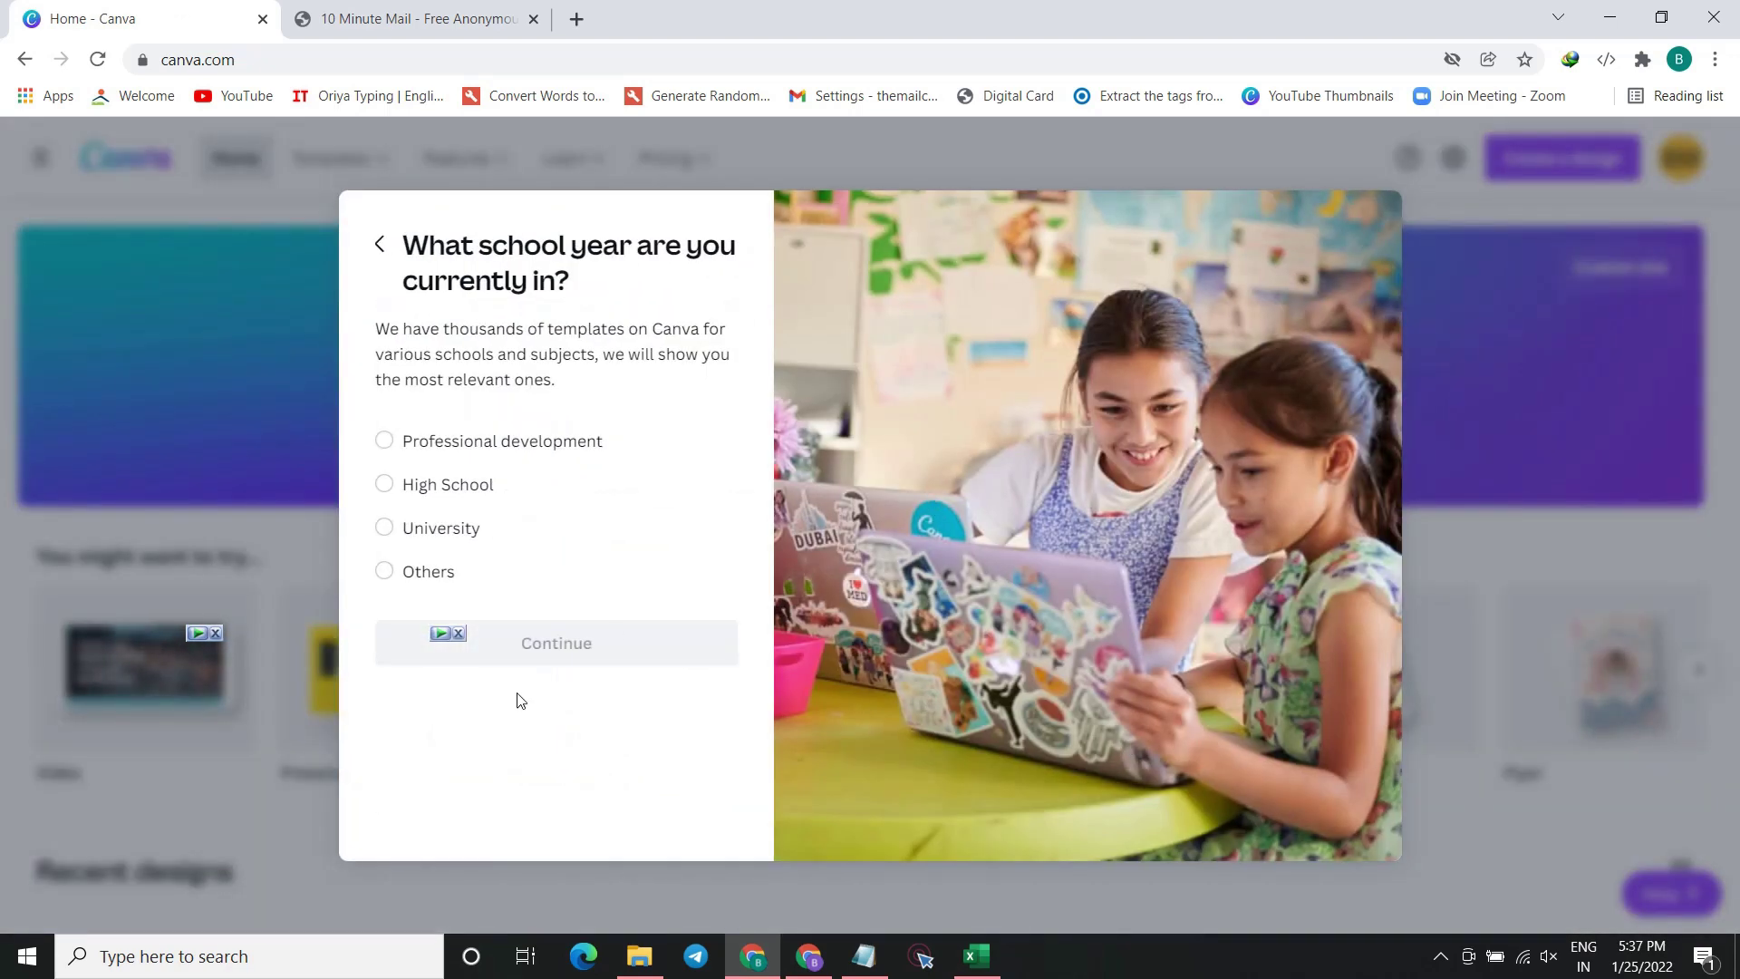
pyautogui.click(384, 571)
pyautogui.click(556, 643)
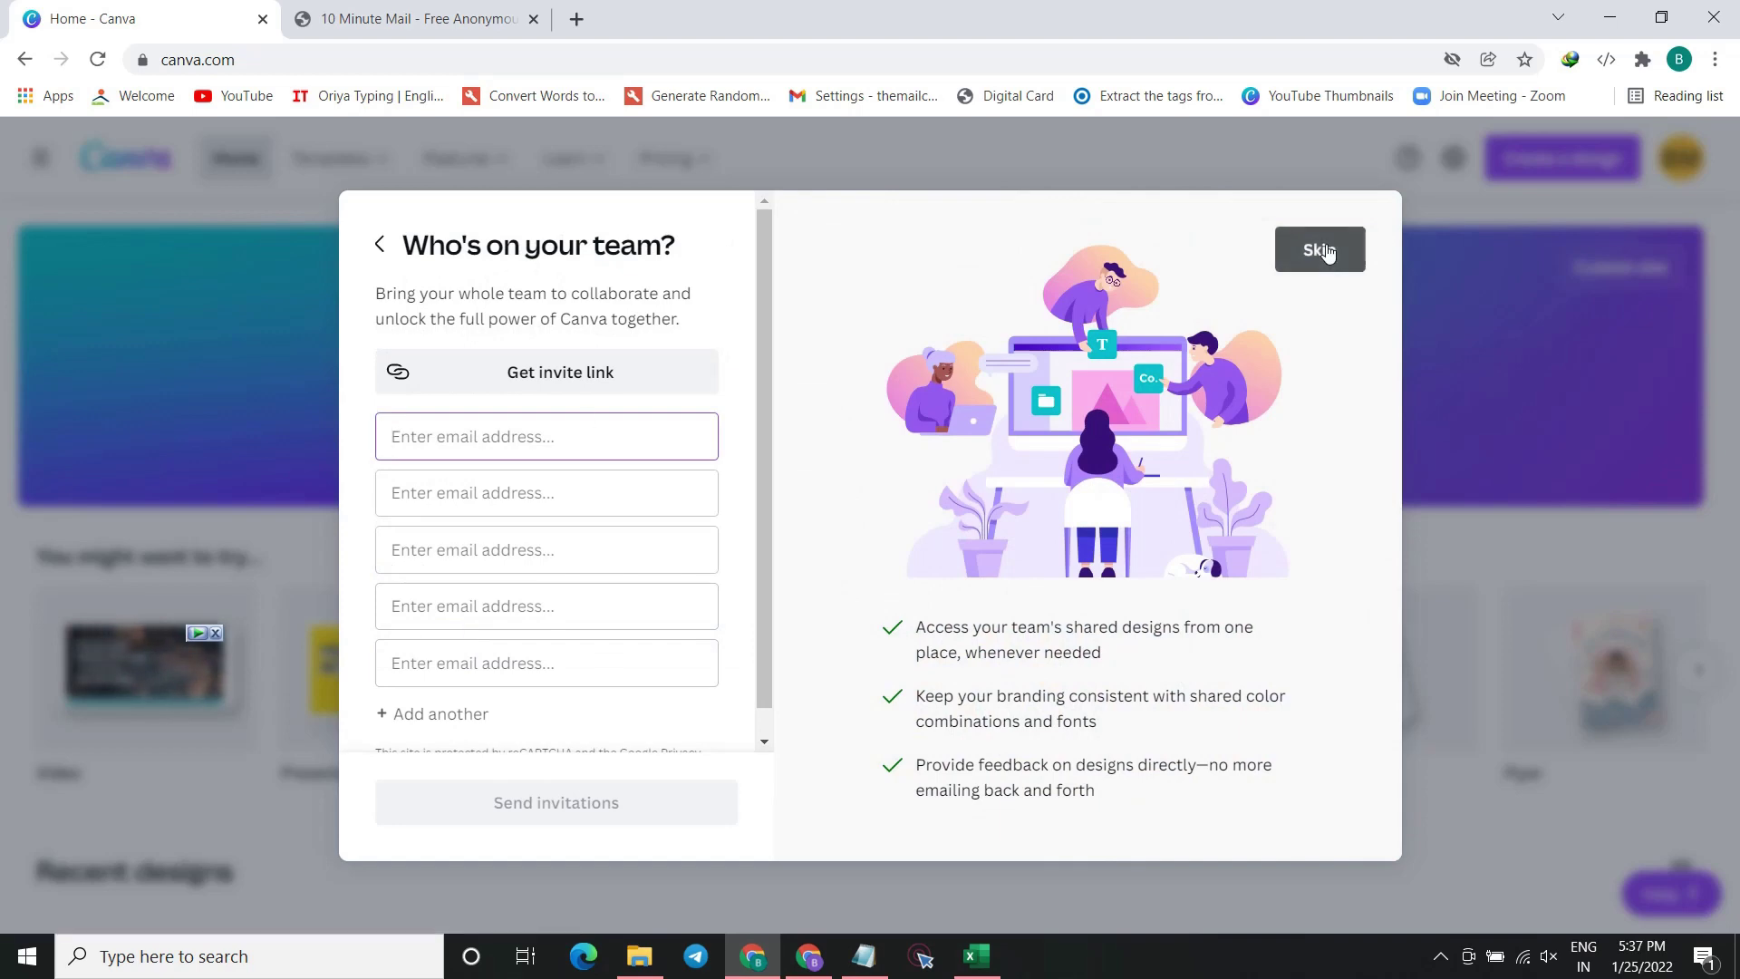
pyautogui.click(1316, 252)
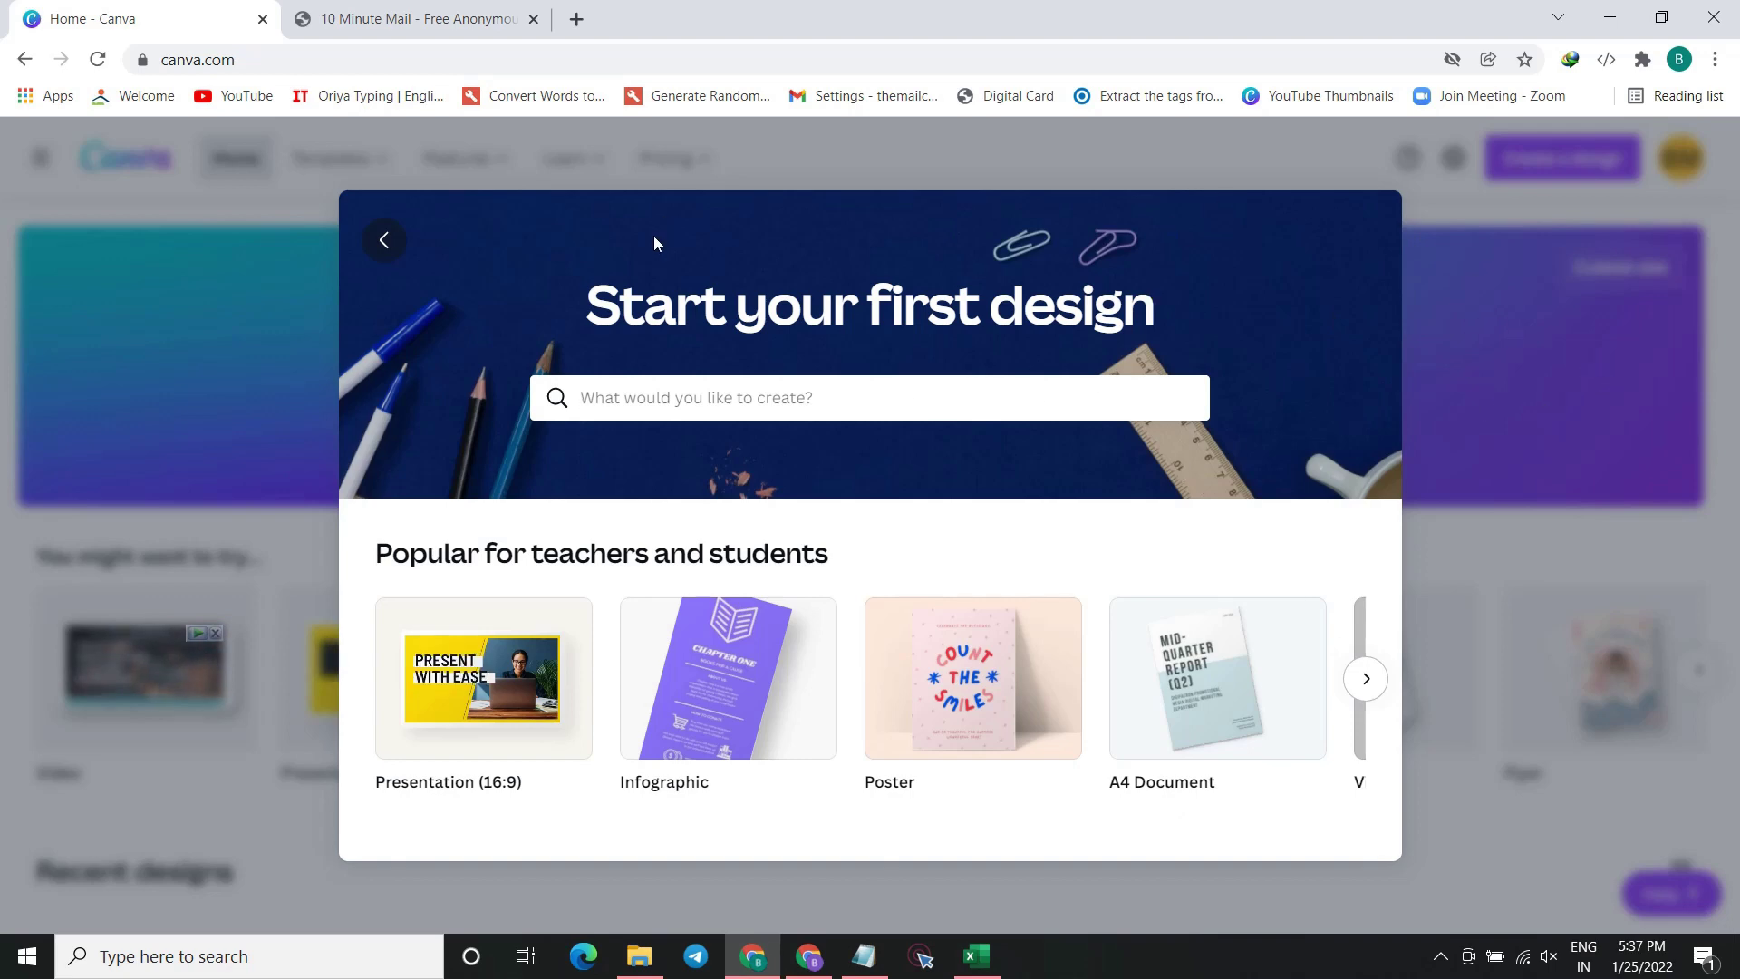
pyautogui.click(686, 678)
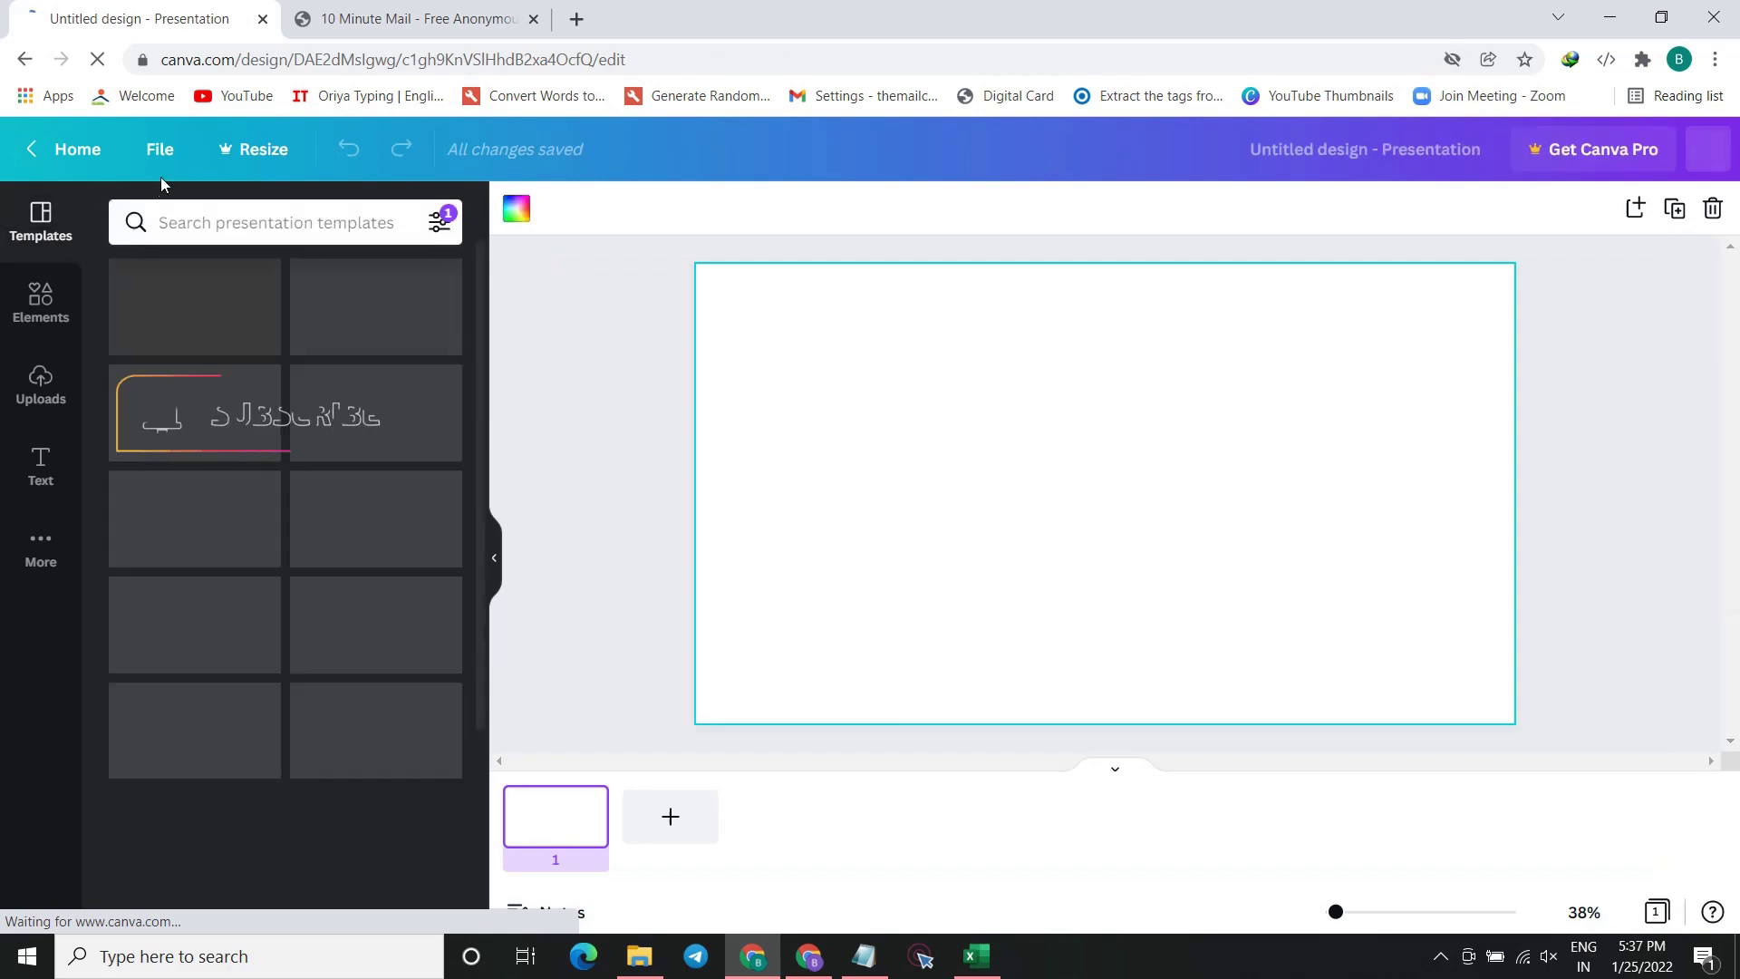
pyautogui.click(59, 148)
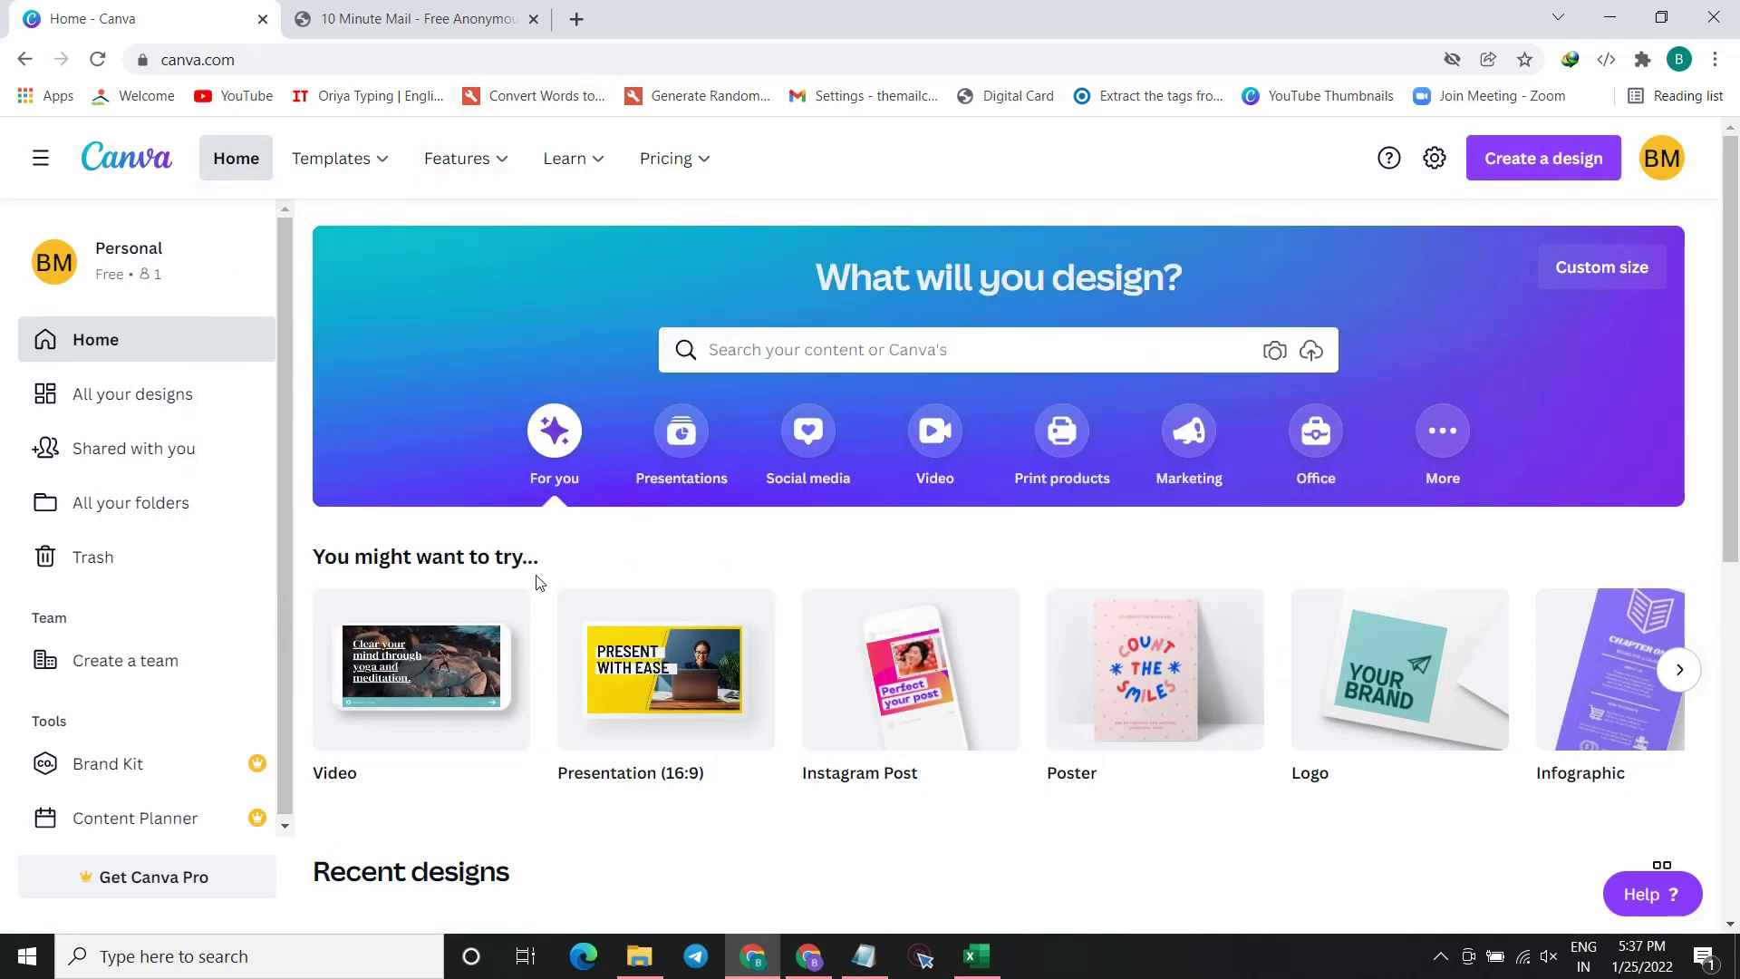
# Copy the Canva team invite link from Notepad into the 10 Minute Mail tab's address bar.
pyautogui.moveTo(593, 615)
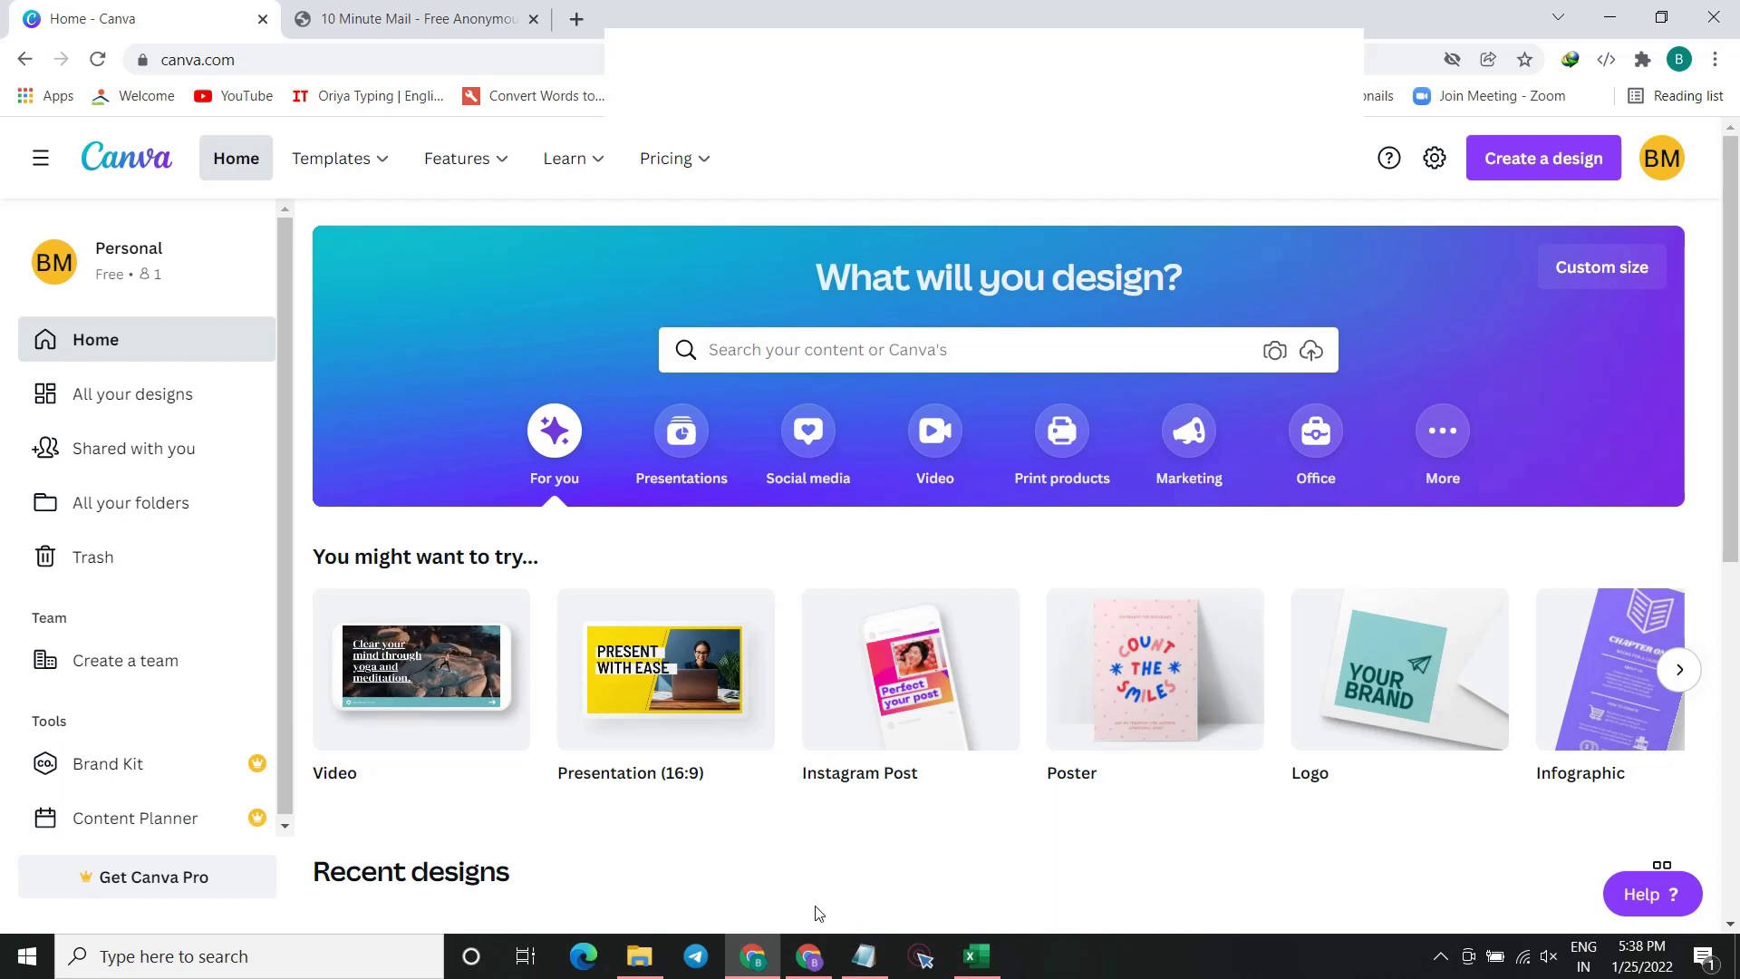
pyautogui.click(861, 968)
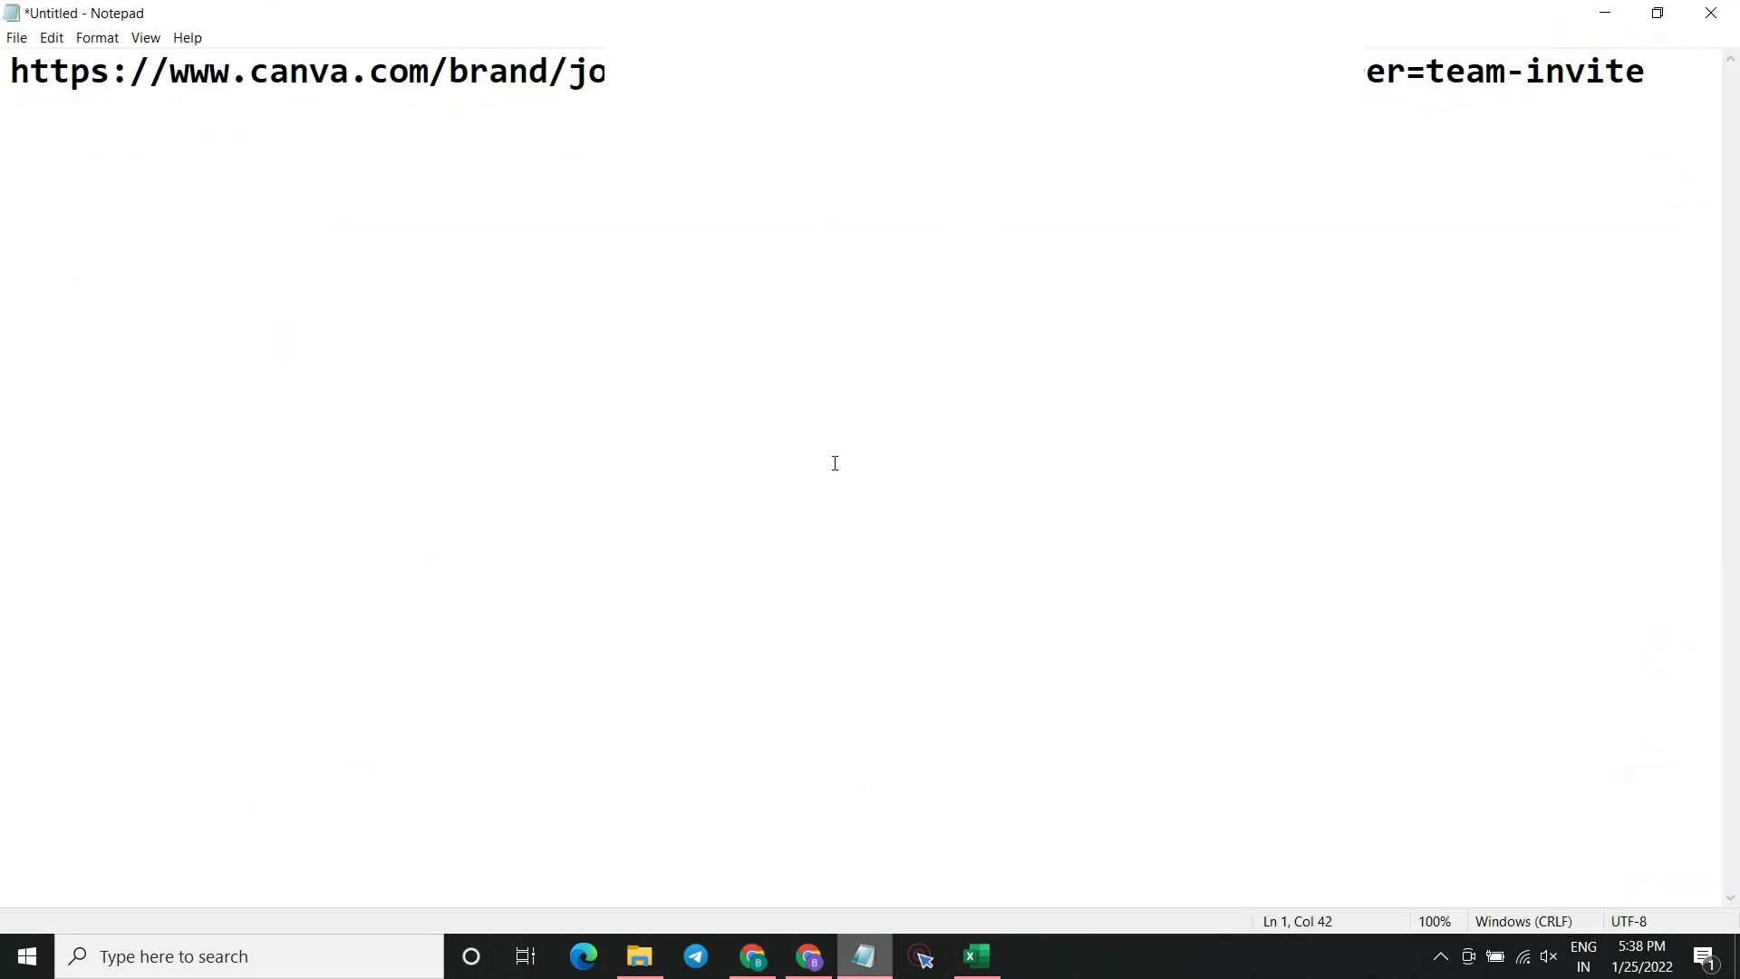
pyautogui.hotkey('ctrl', 'a')
pyautogui.click(811, 956)
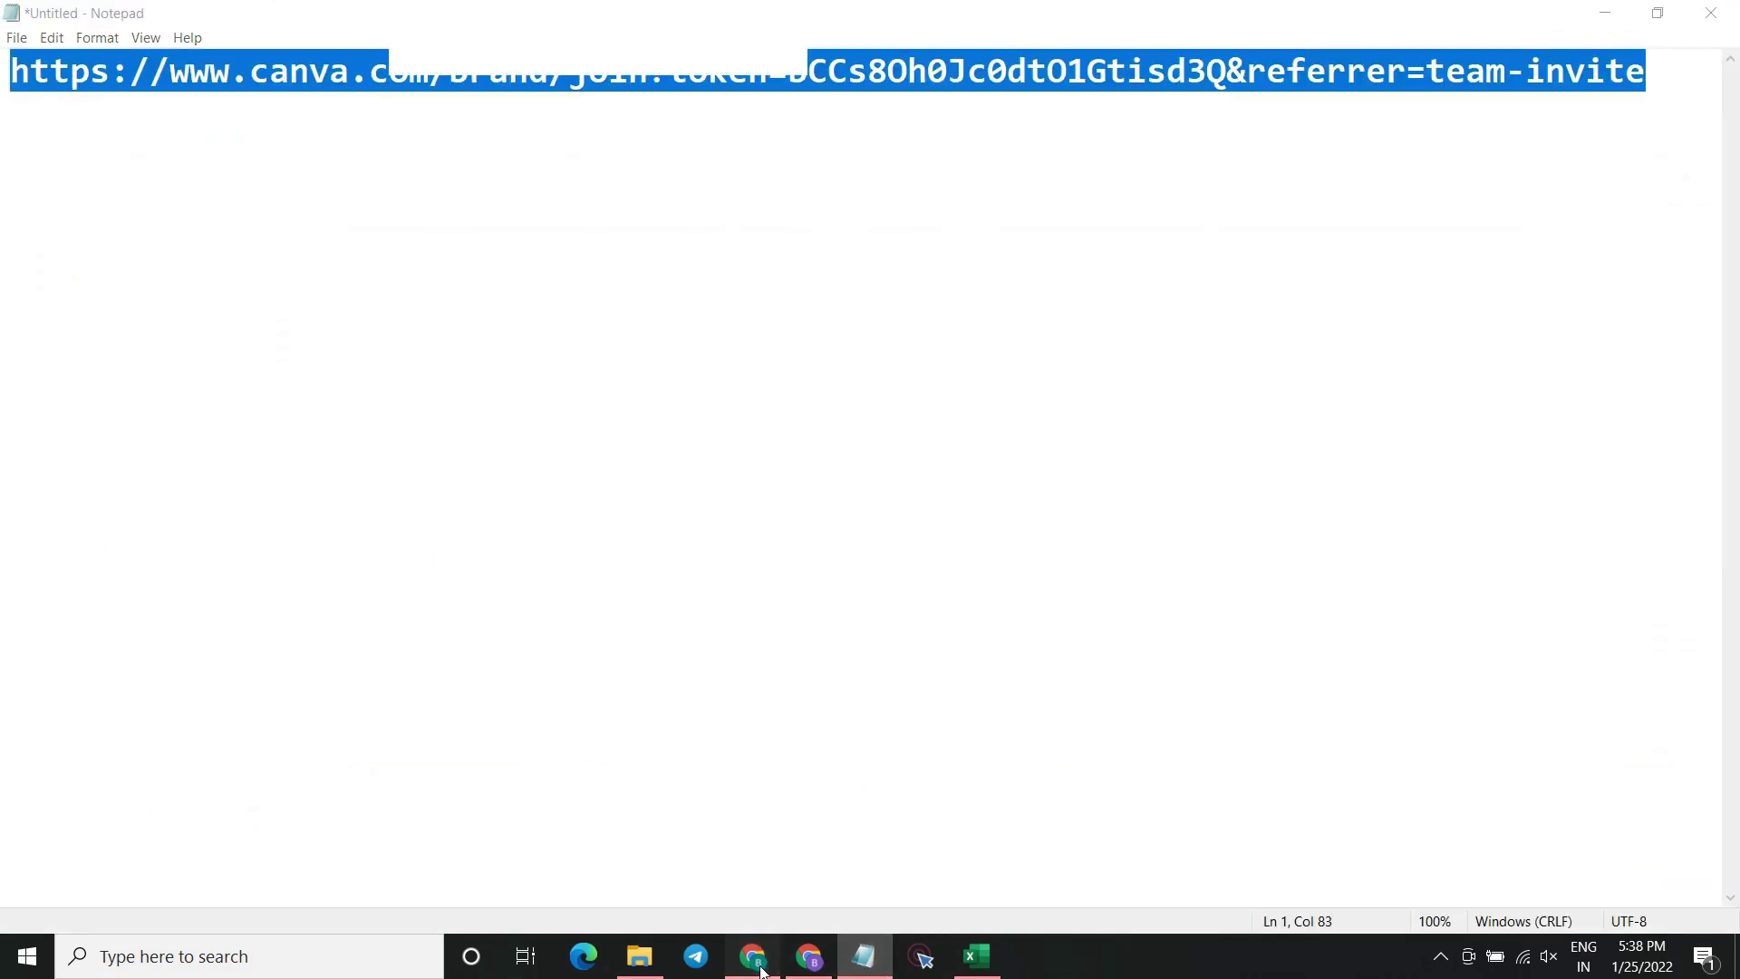
pyautogui.click(513, 9)
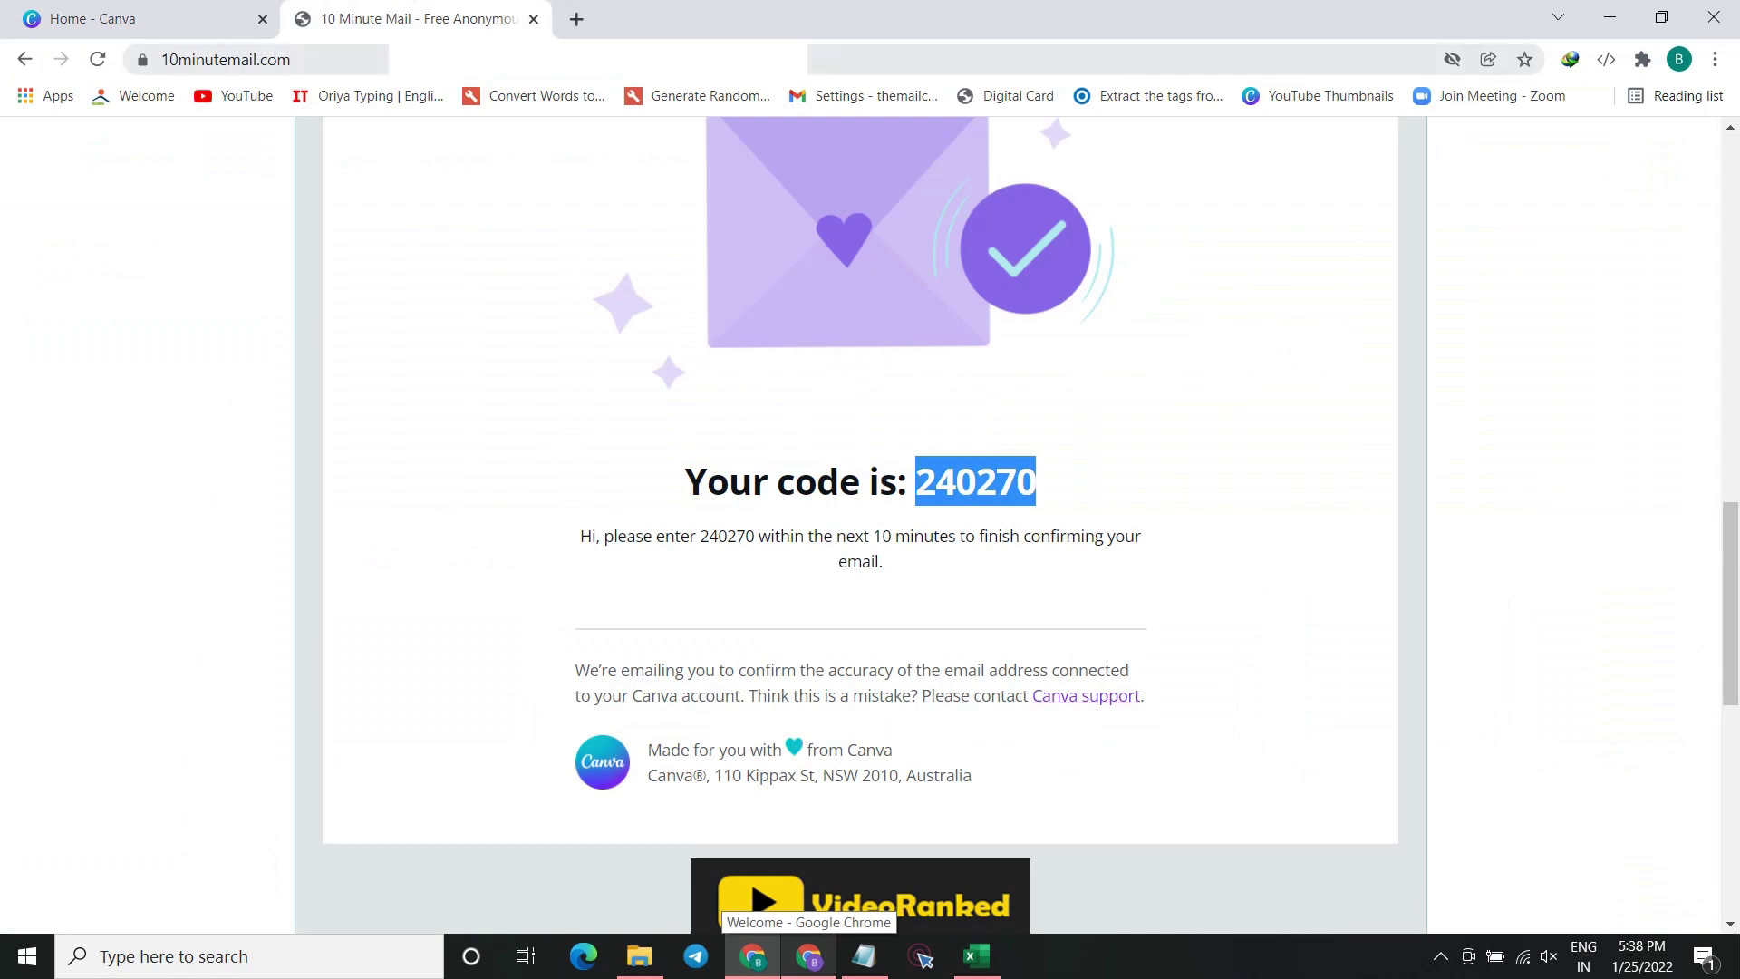
pyautogui.click(323, 66)
# Open the pasted invite link to join the 24 Online Method Canva Pro team.
pyautogui.hotkey('ctrl', 'v')
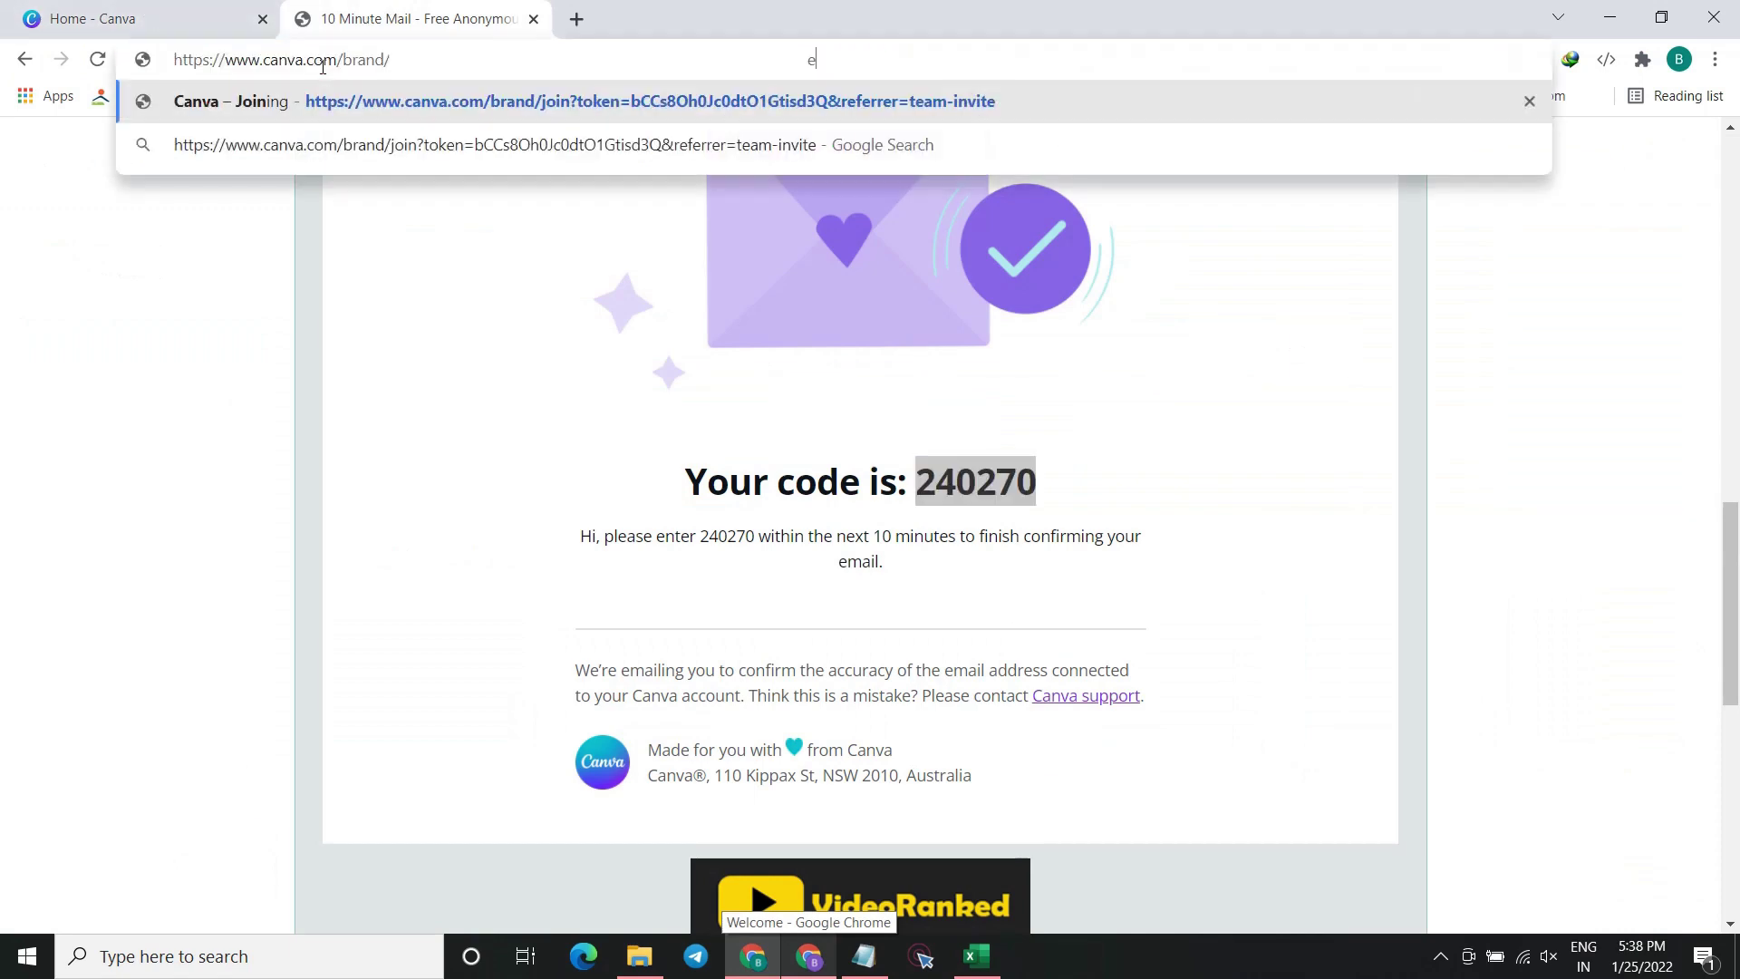
pyautogui.press('Return')
pyautogui.click(163, 10)
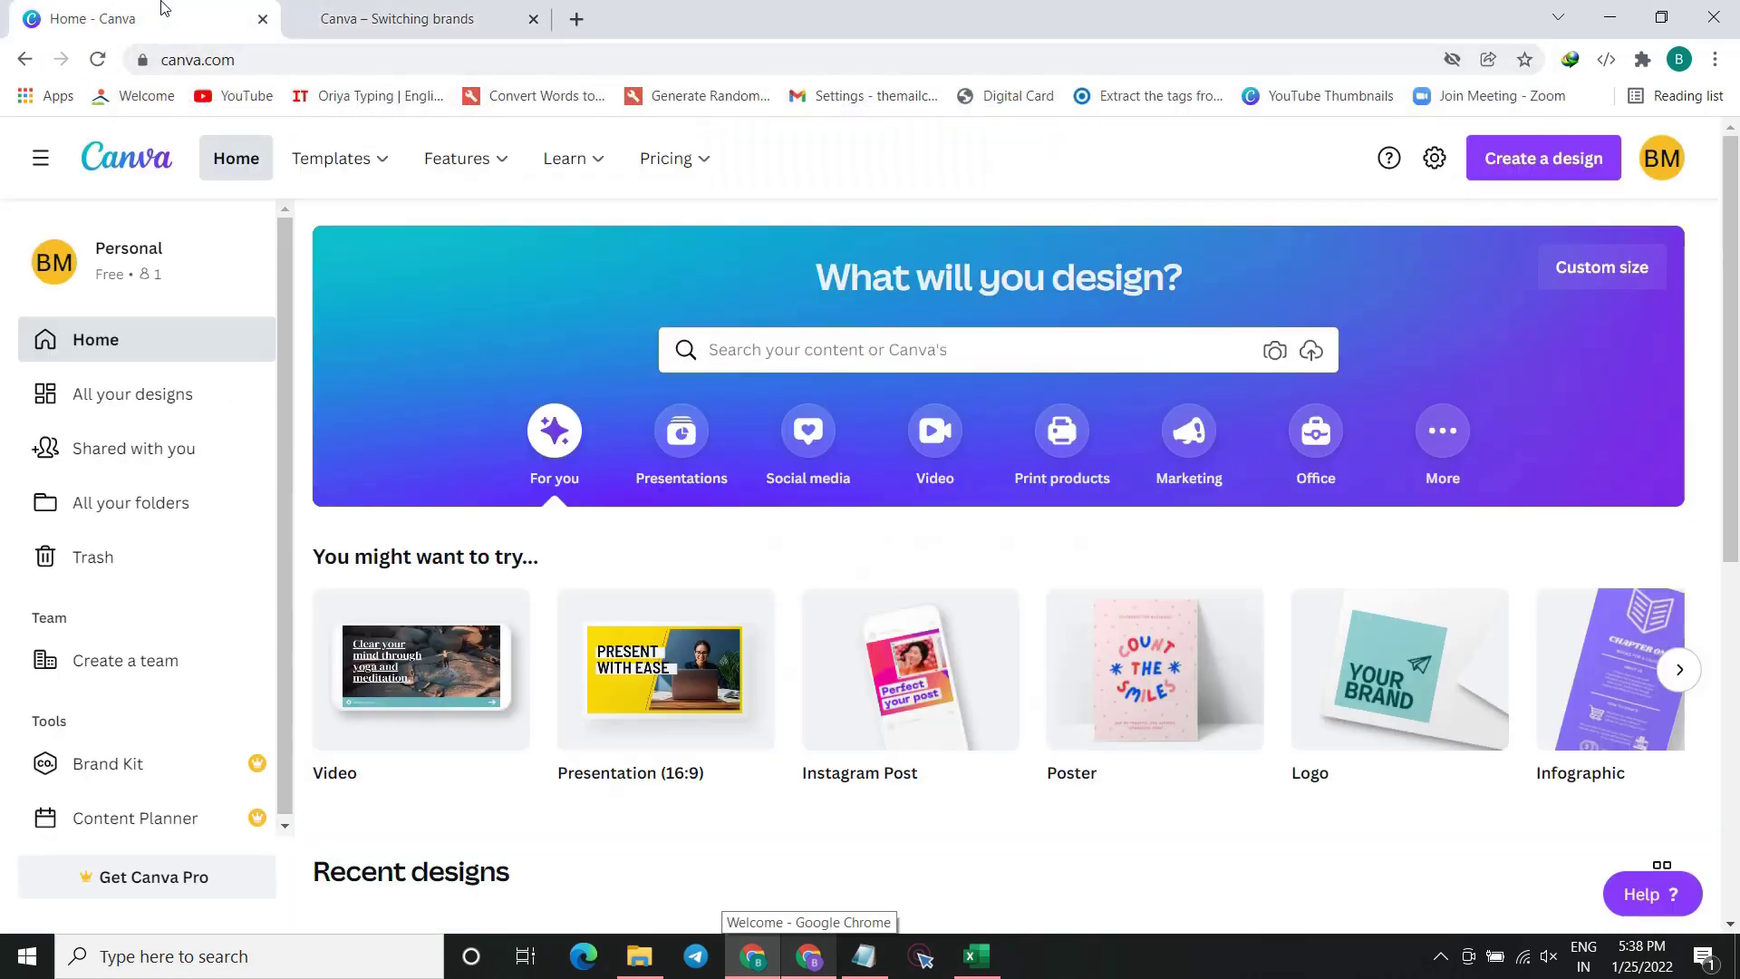
pyautogui.click(386, 11)
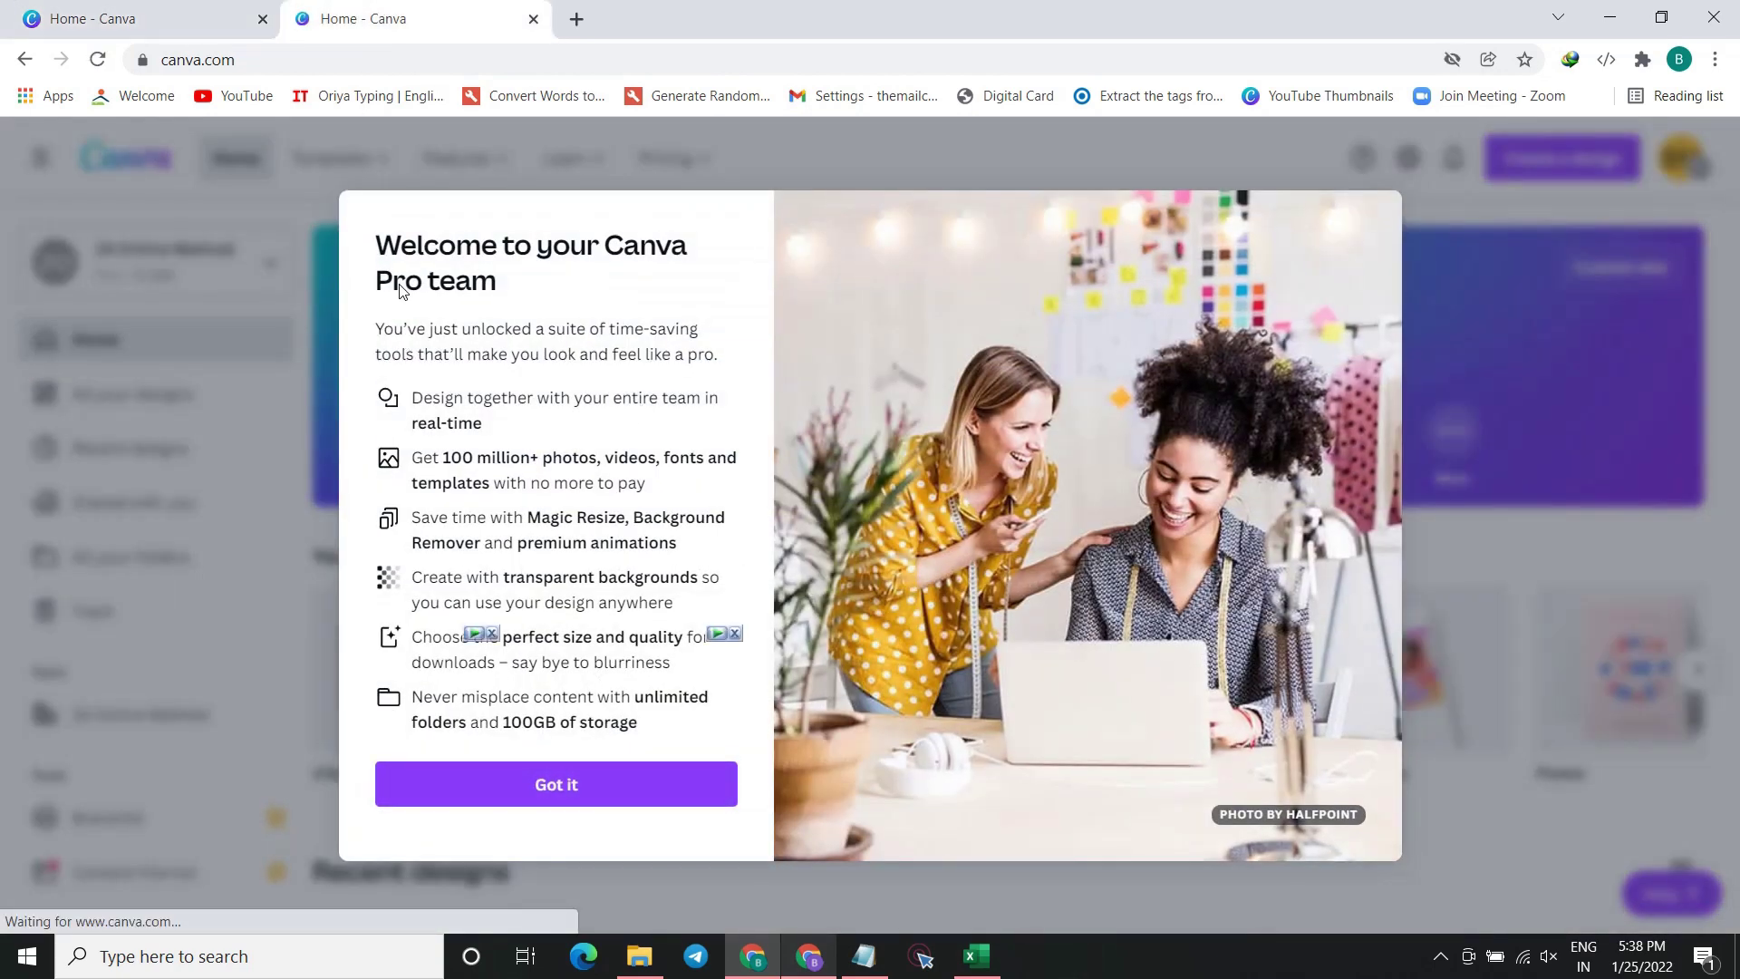
# Dismiss the Pro team welcome message and first tip, then switch to the Personal team.
pyautogui.click(580, 777)
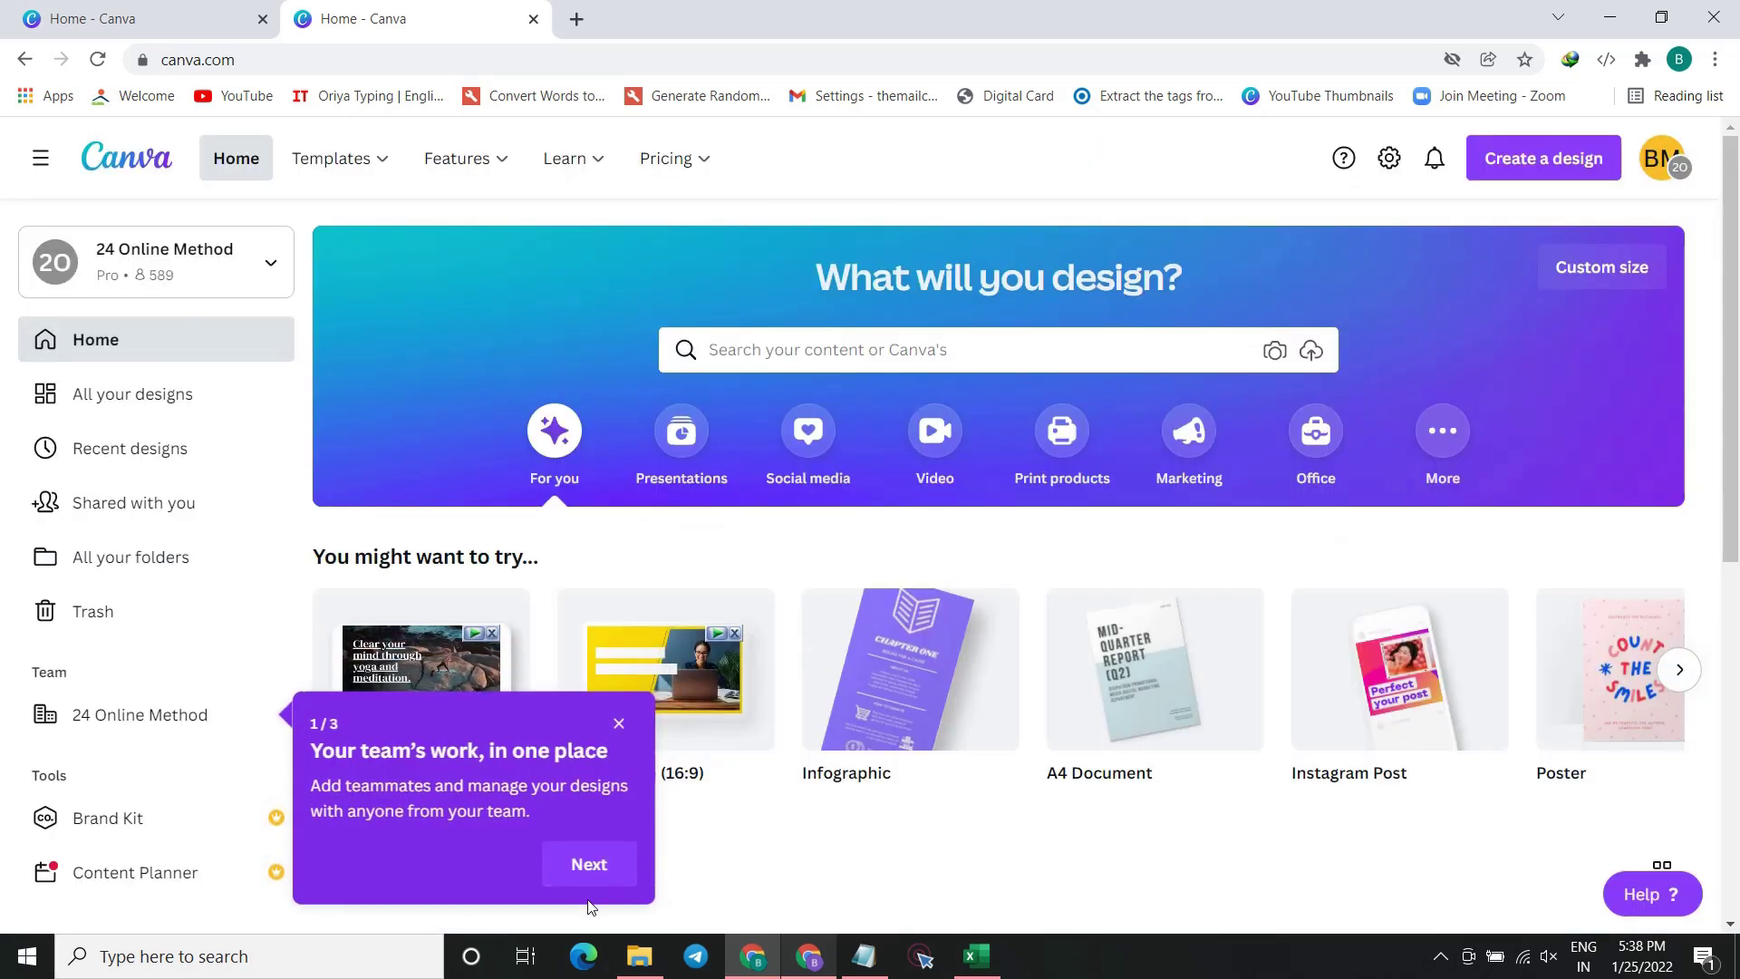
pyautogui.click(584, 863)
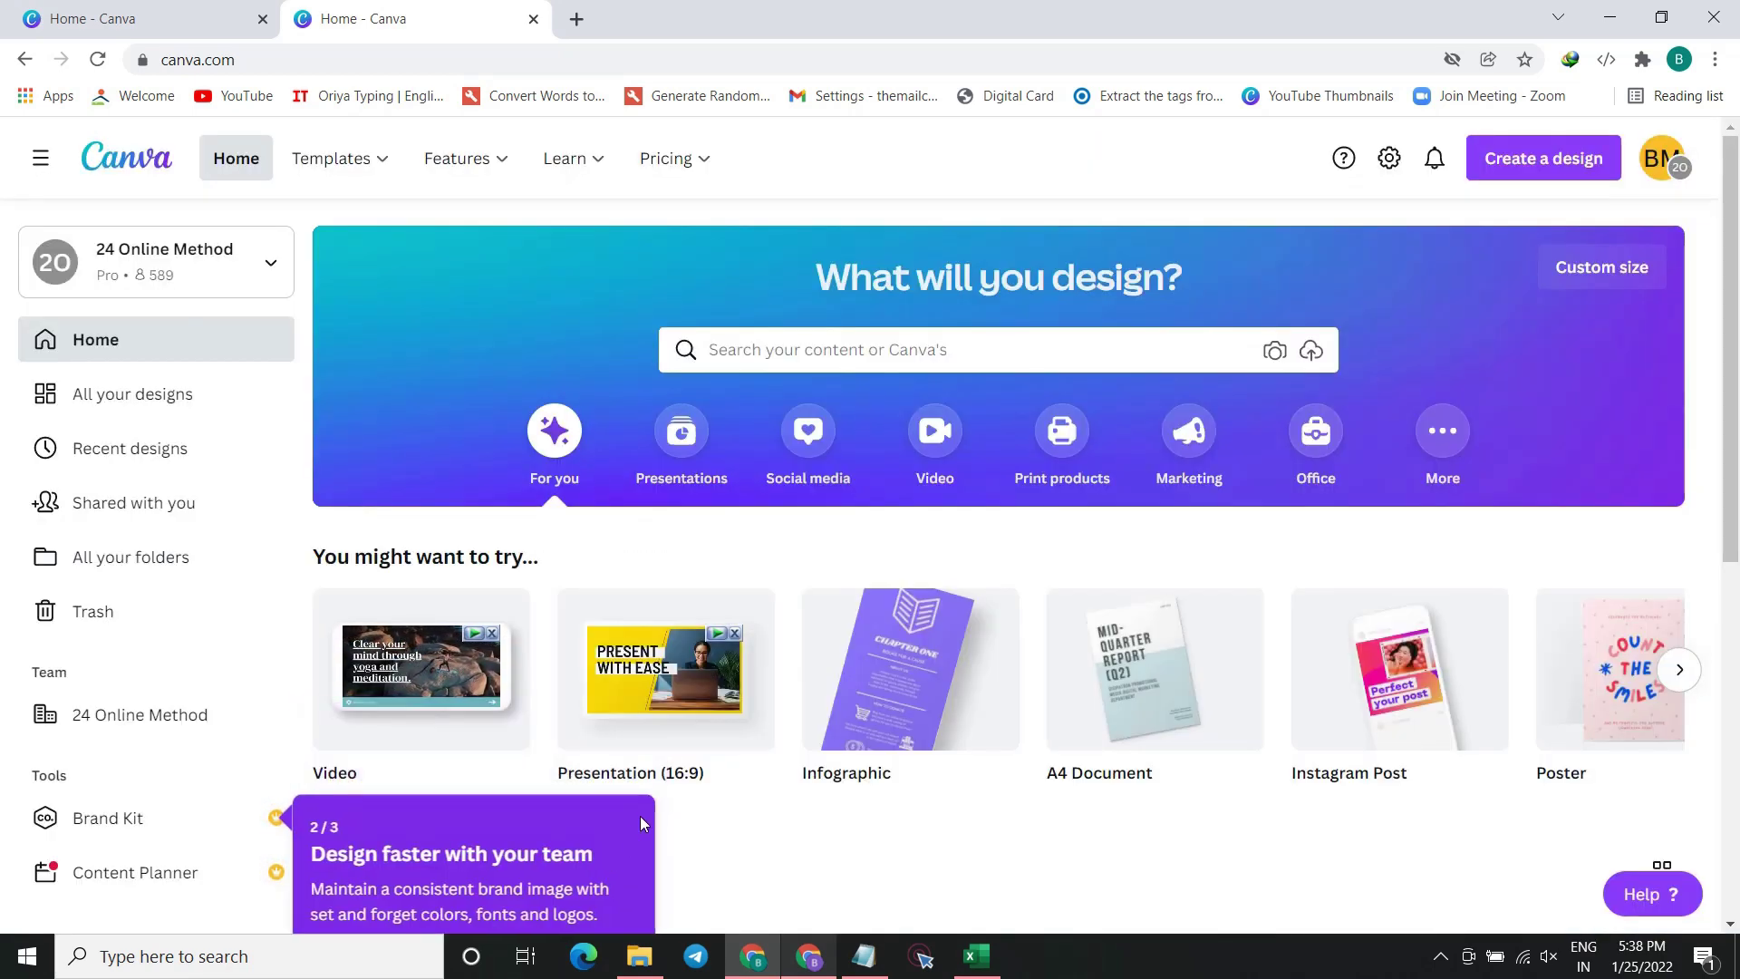
pyautogui.scroll(-4, 1263, 415)
pyautogui.scroll(4, 1262, 415)
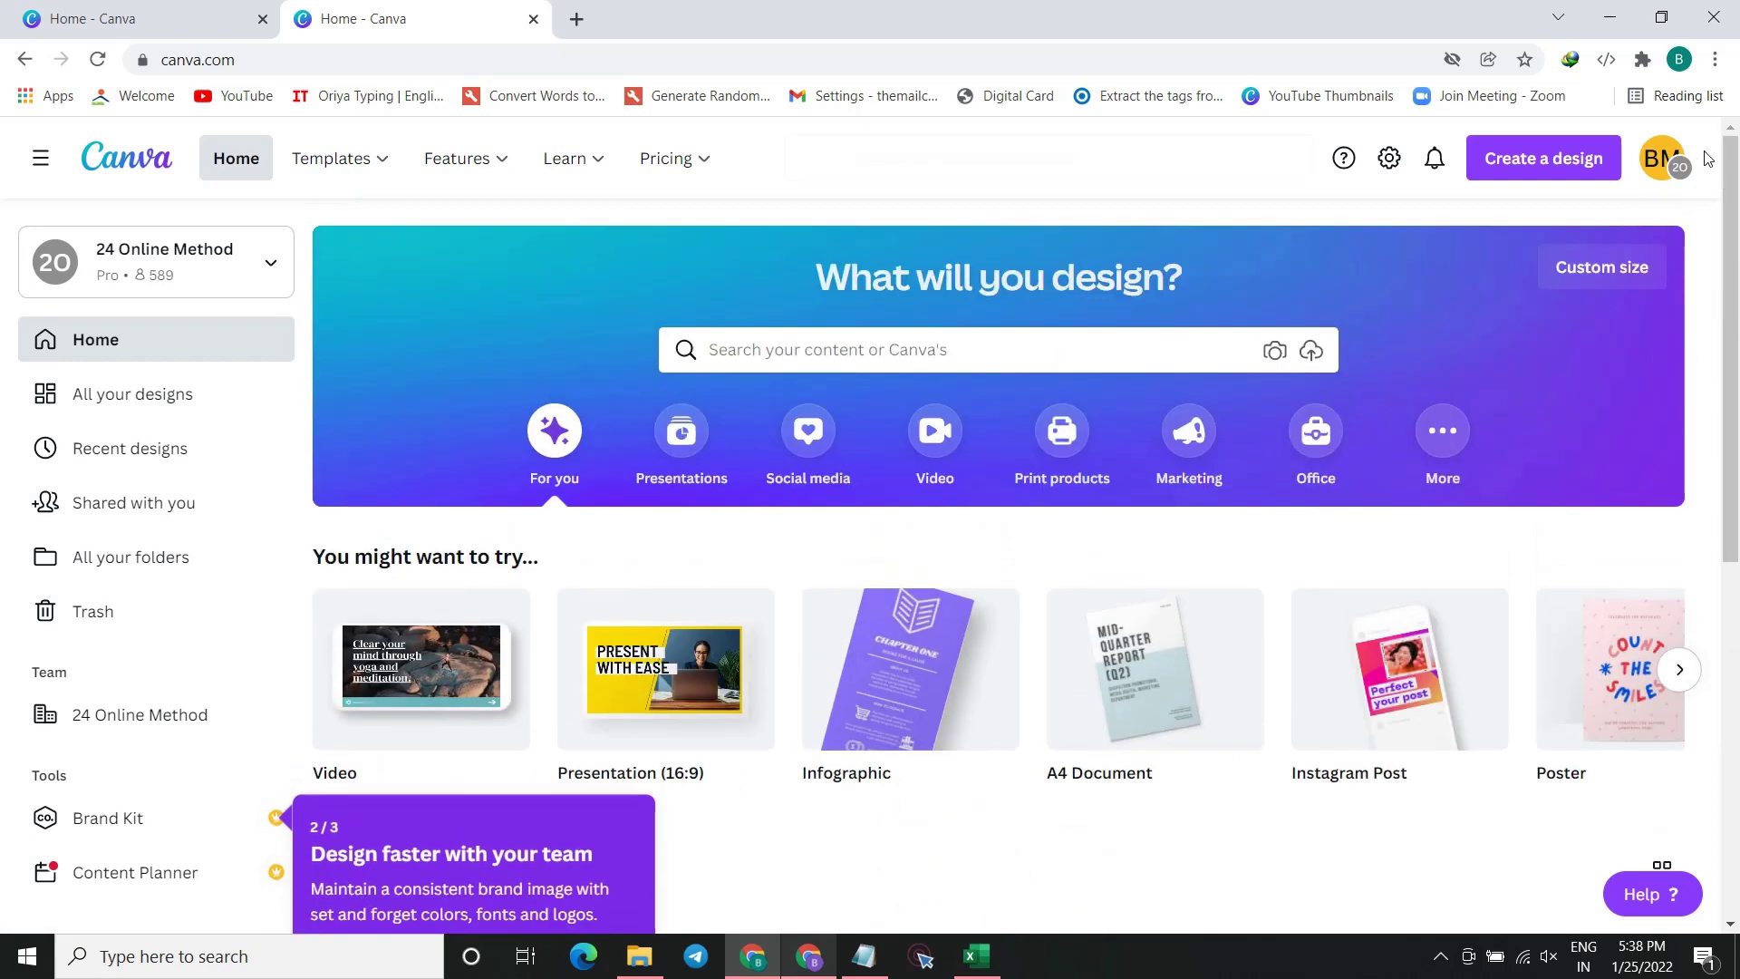
pyautogui.click(1676, 178)
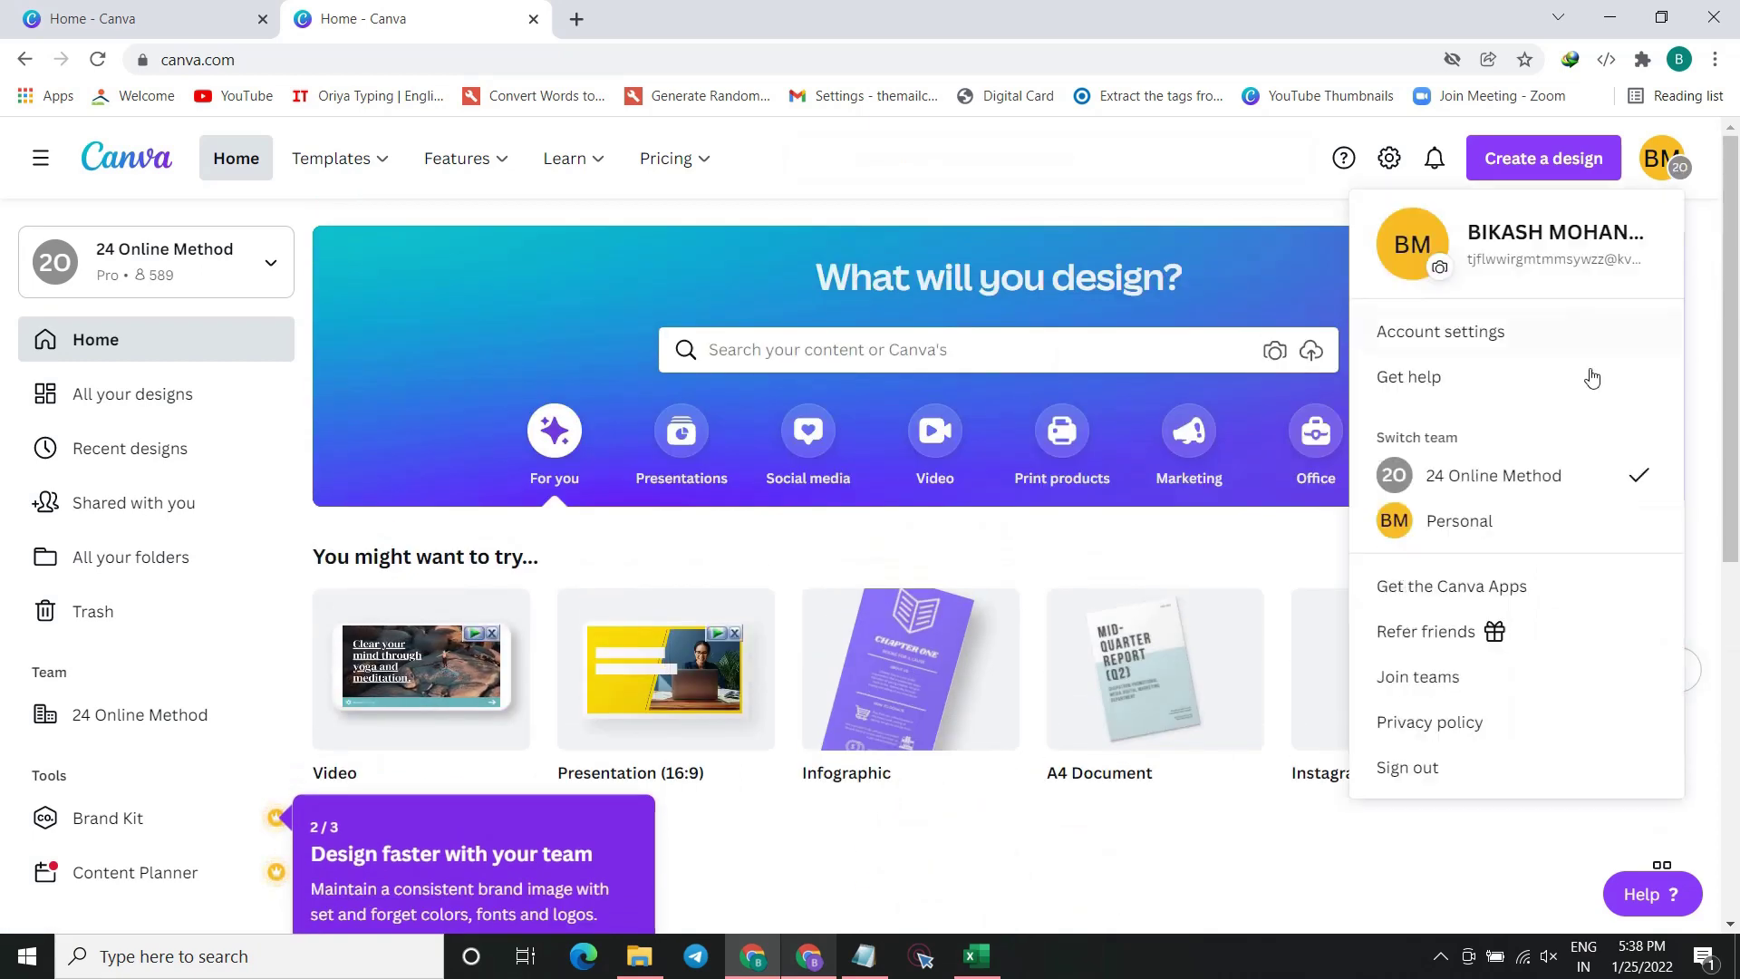
pyautogui.click(1461, 518)
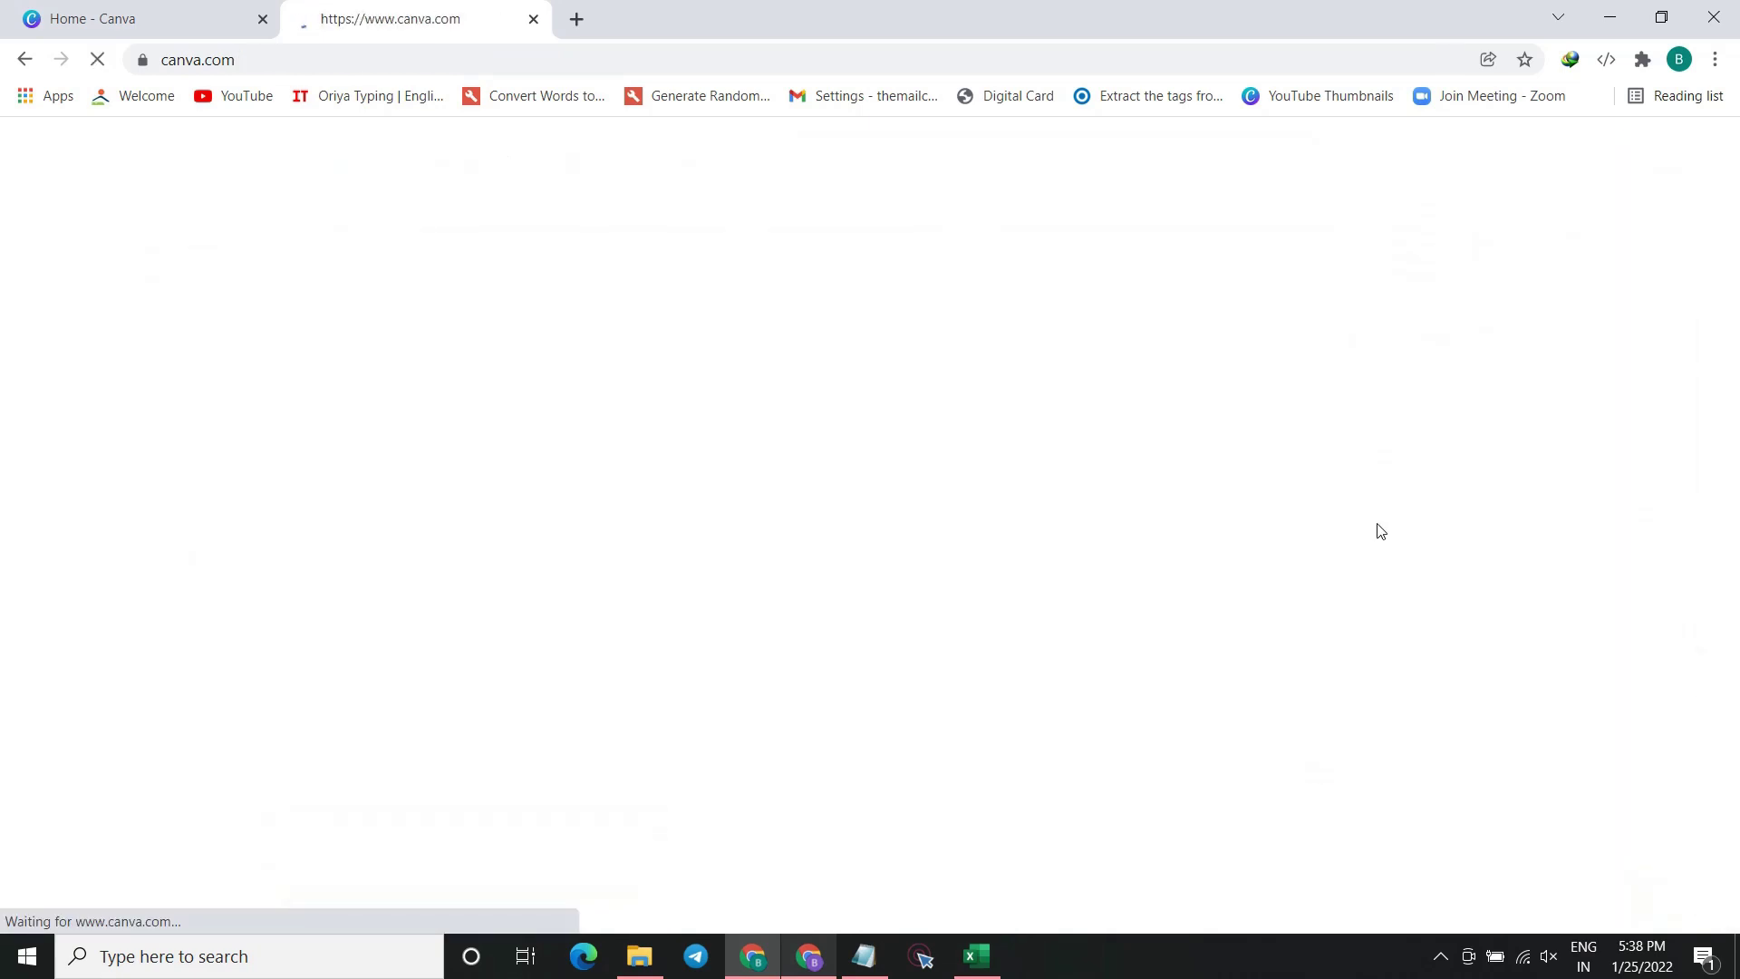
# Search the home templates for 'logo'.
pyautogui.scroll(-1, 990, 570)
pyautogui.scroll(-6, 988, 567)
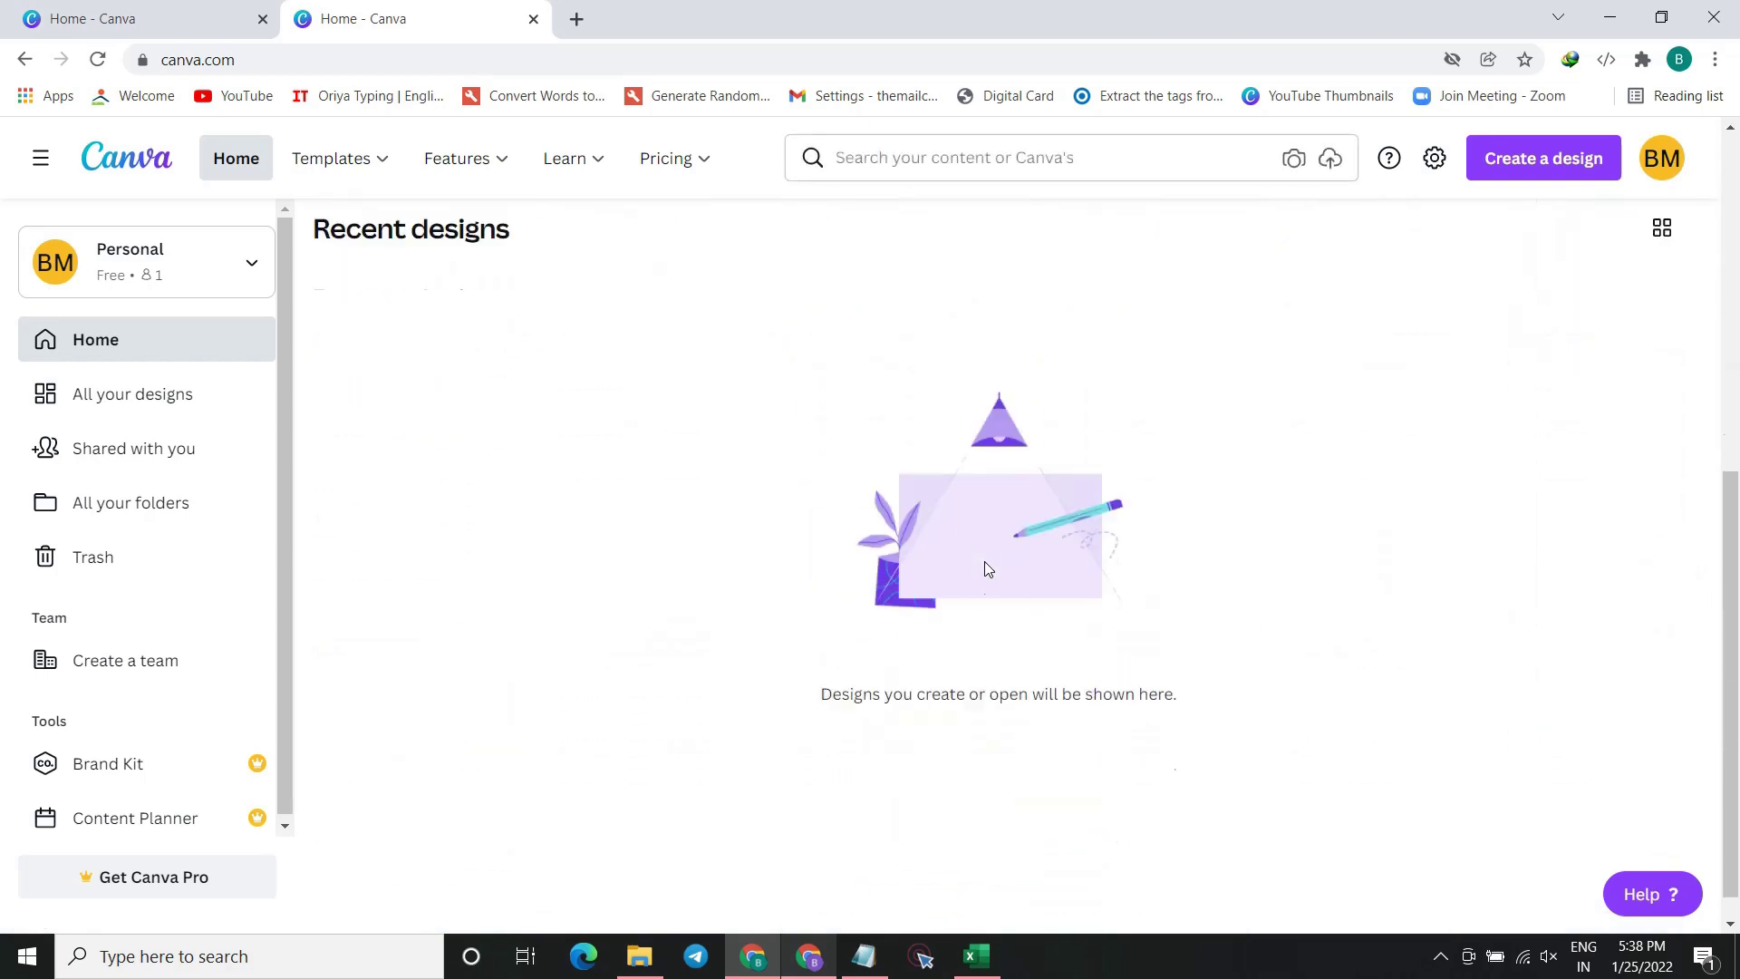
pyautogui.scroll(7, 986, 567)
pyautogui.click(825, 348)
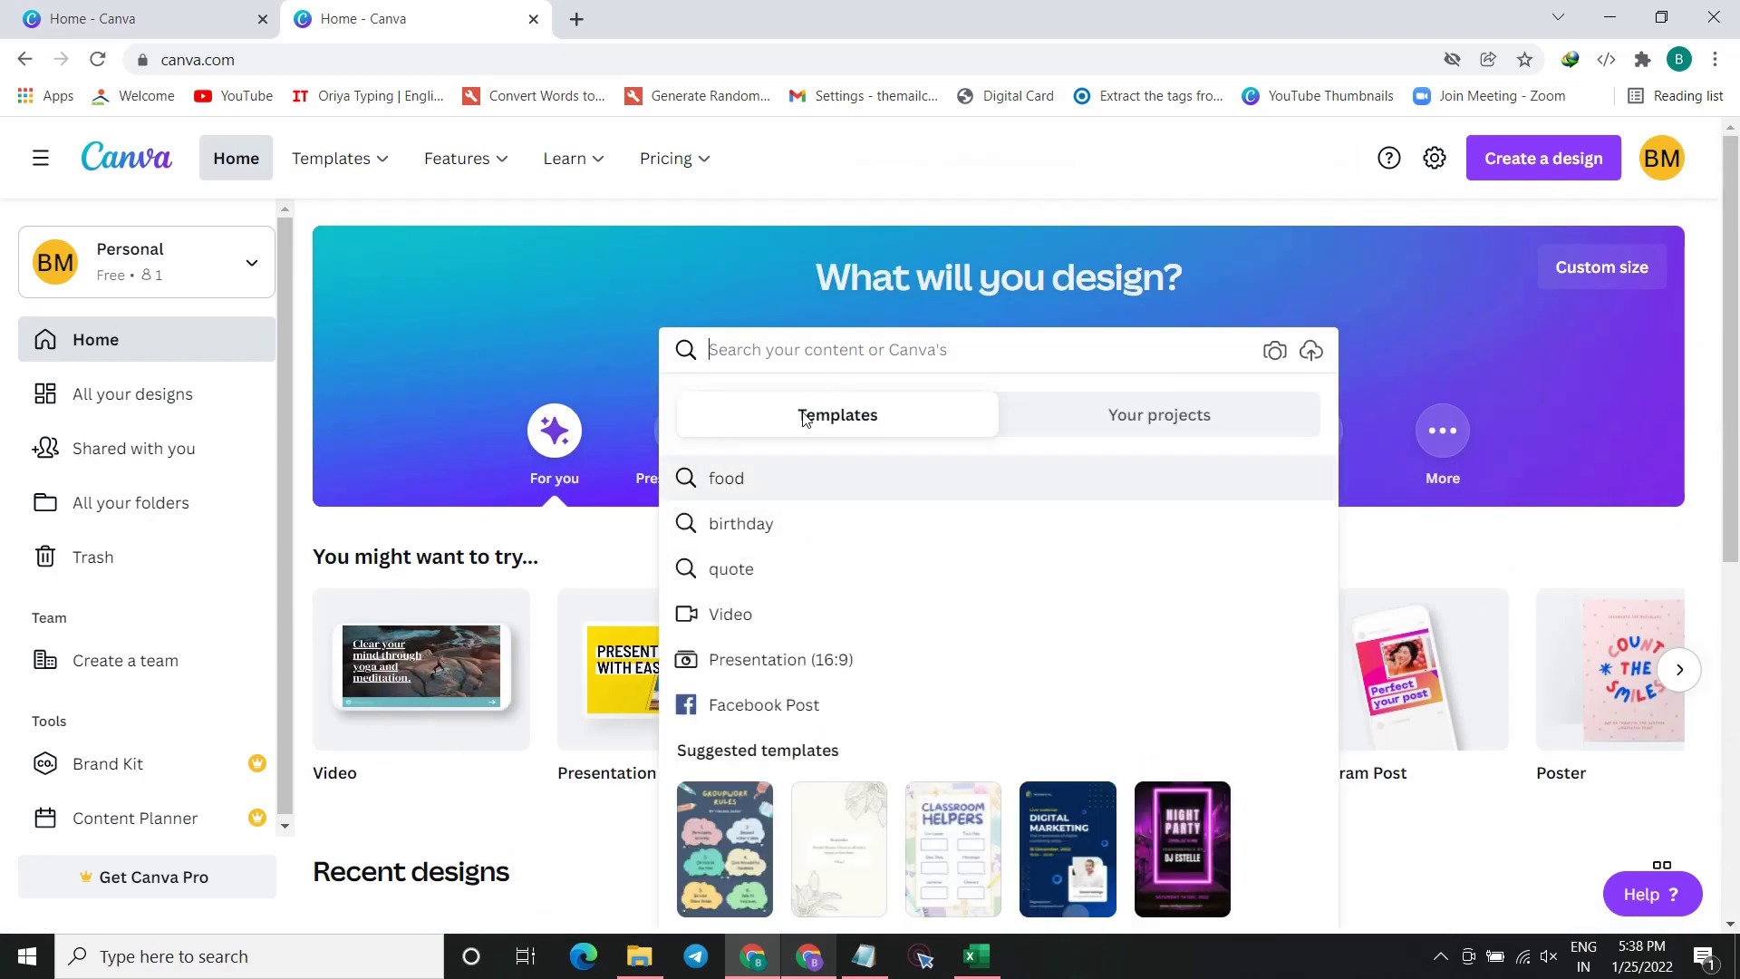
pyautogui.write('logo')
pyautogui.press('Return')
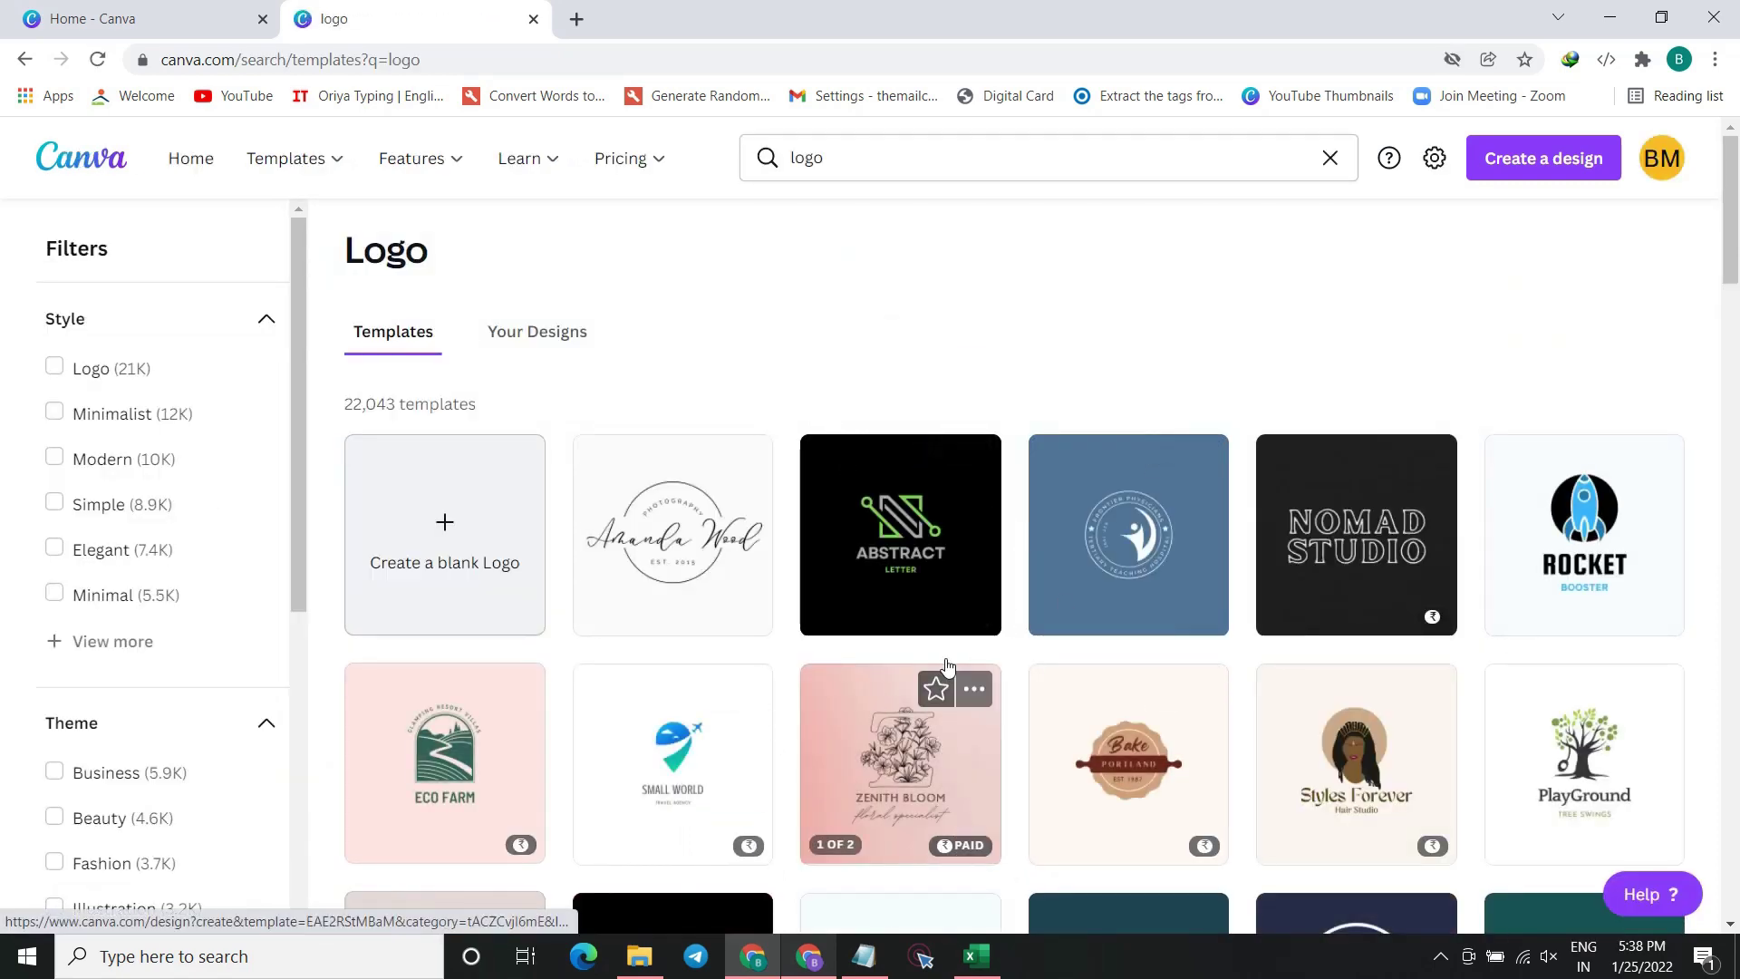
# Open and close the Abstract and Virgo logo templates, returning to the search results.
pyautogui.scroll(-3, 996, 562)
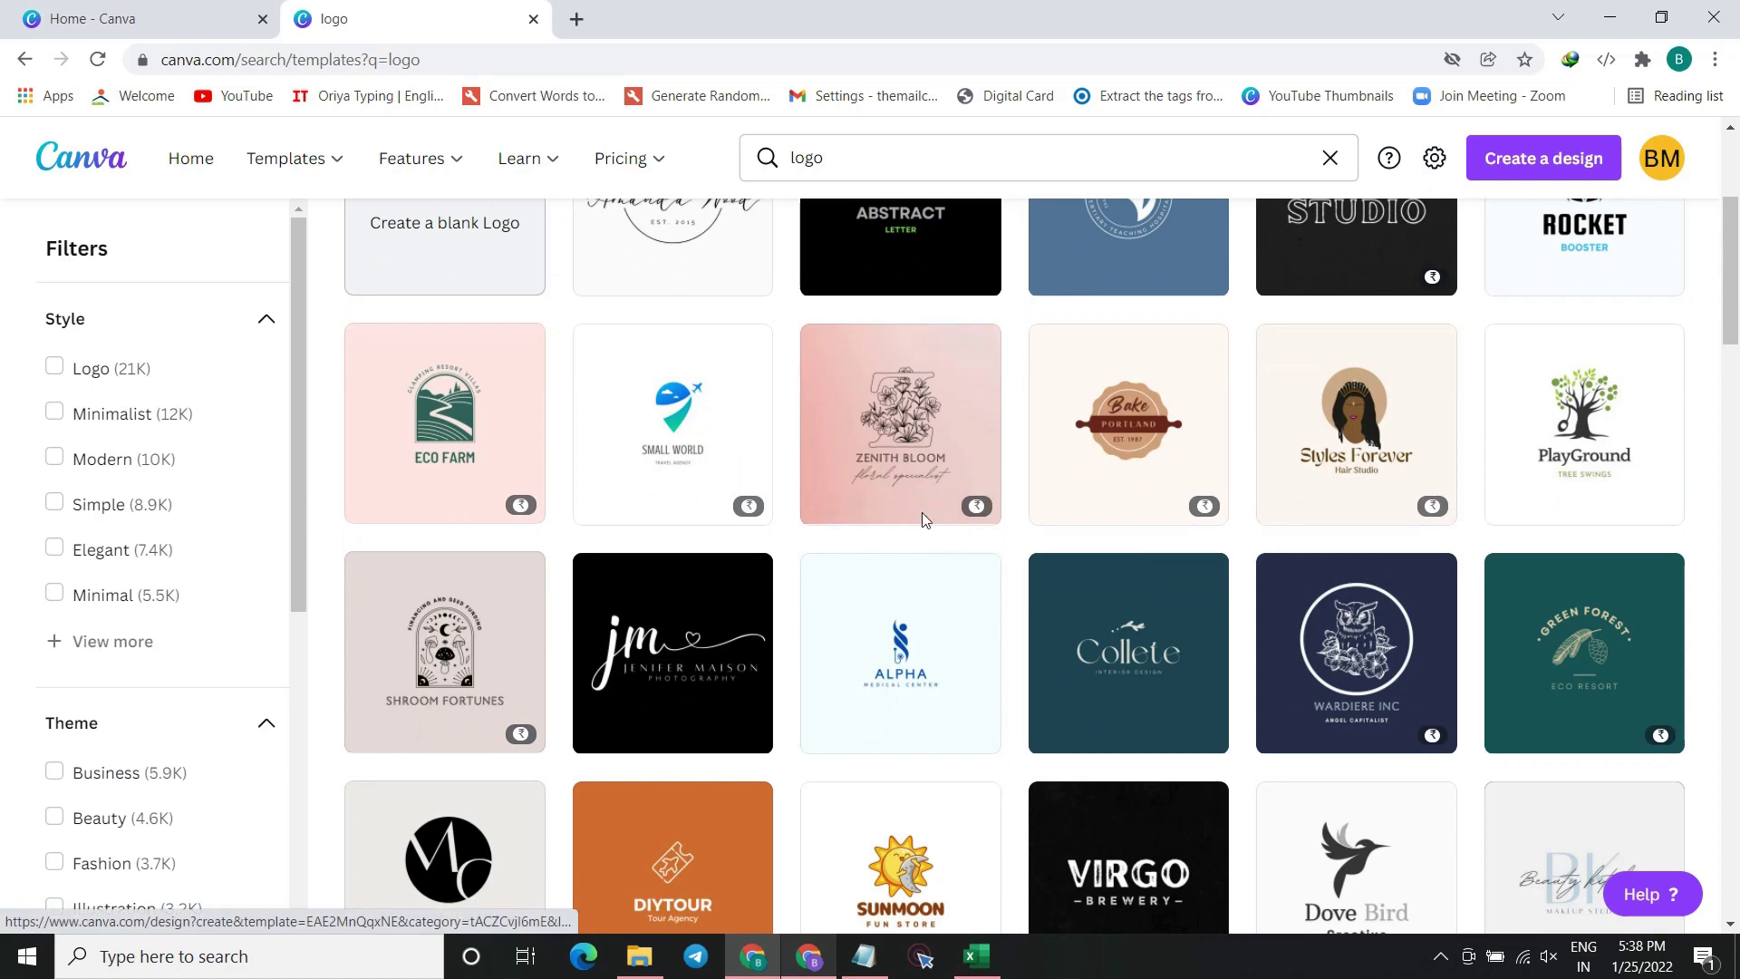
pyautogui.scroll(1, 760, 485)
pyautogui.scroll(1, 760, 486)
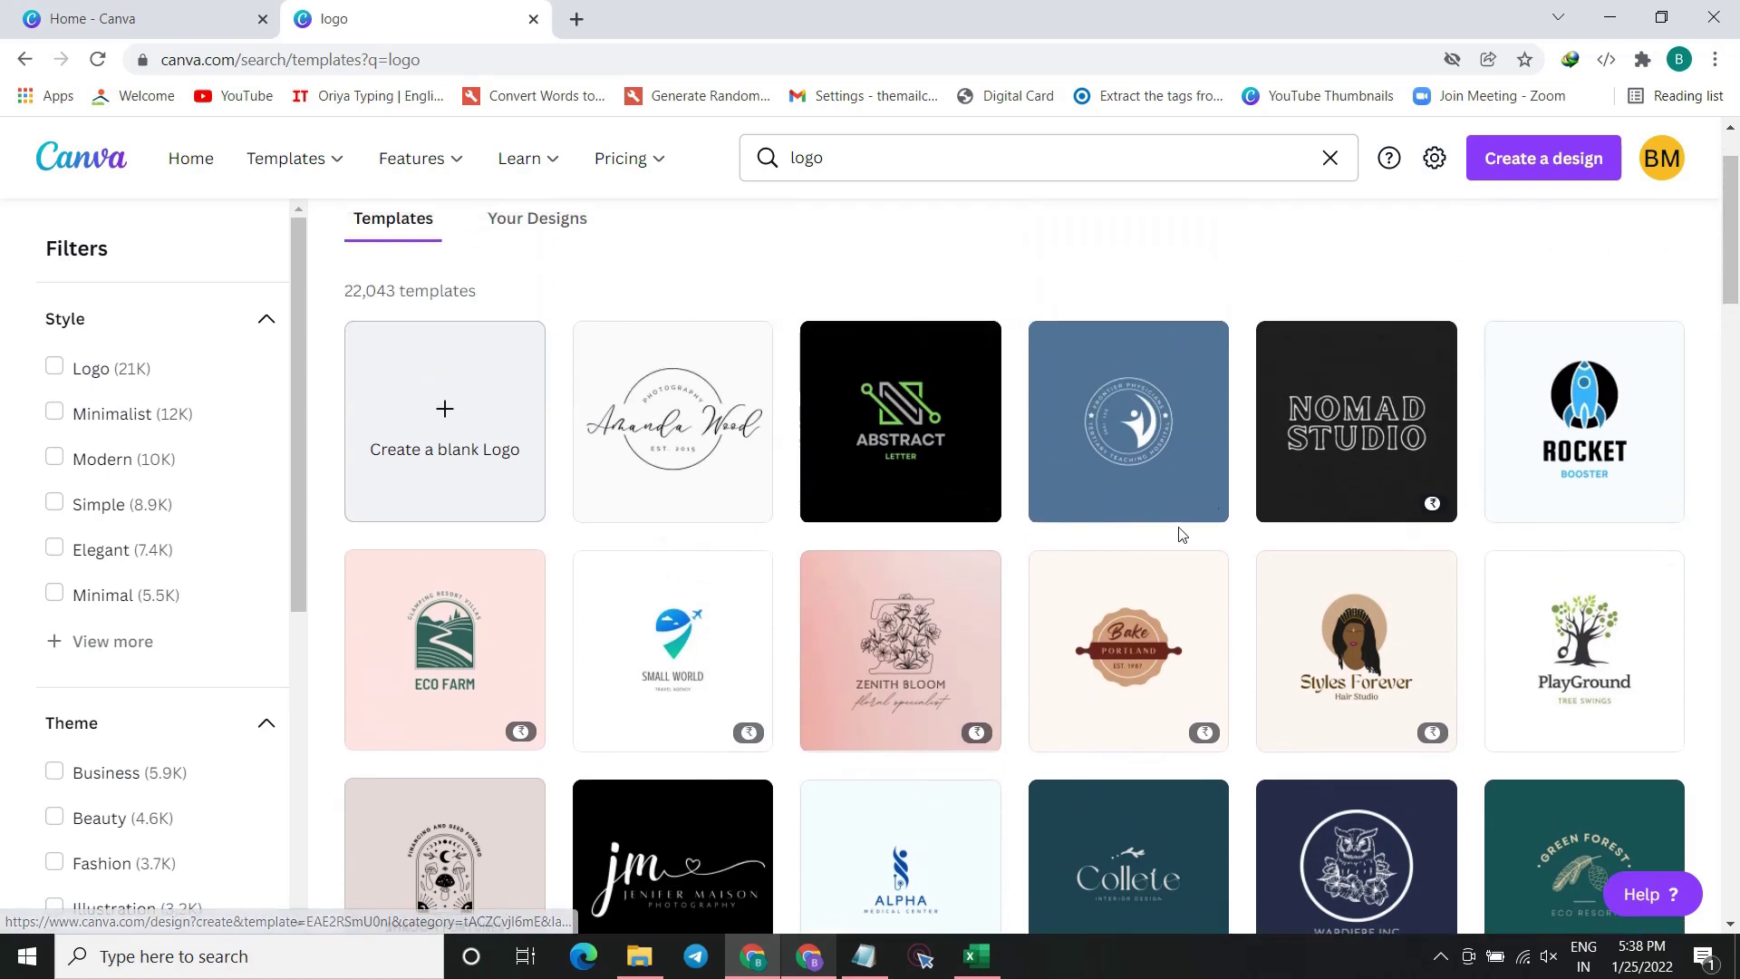
pyautogui.click(938, 471)
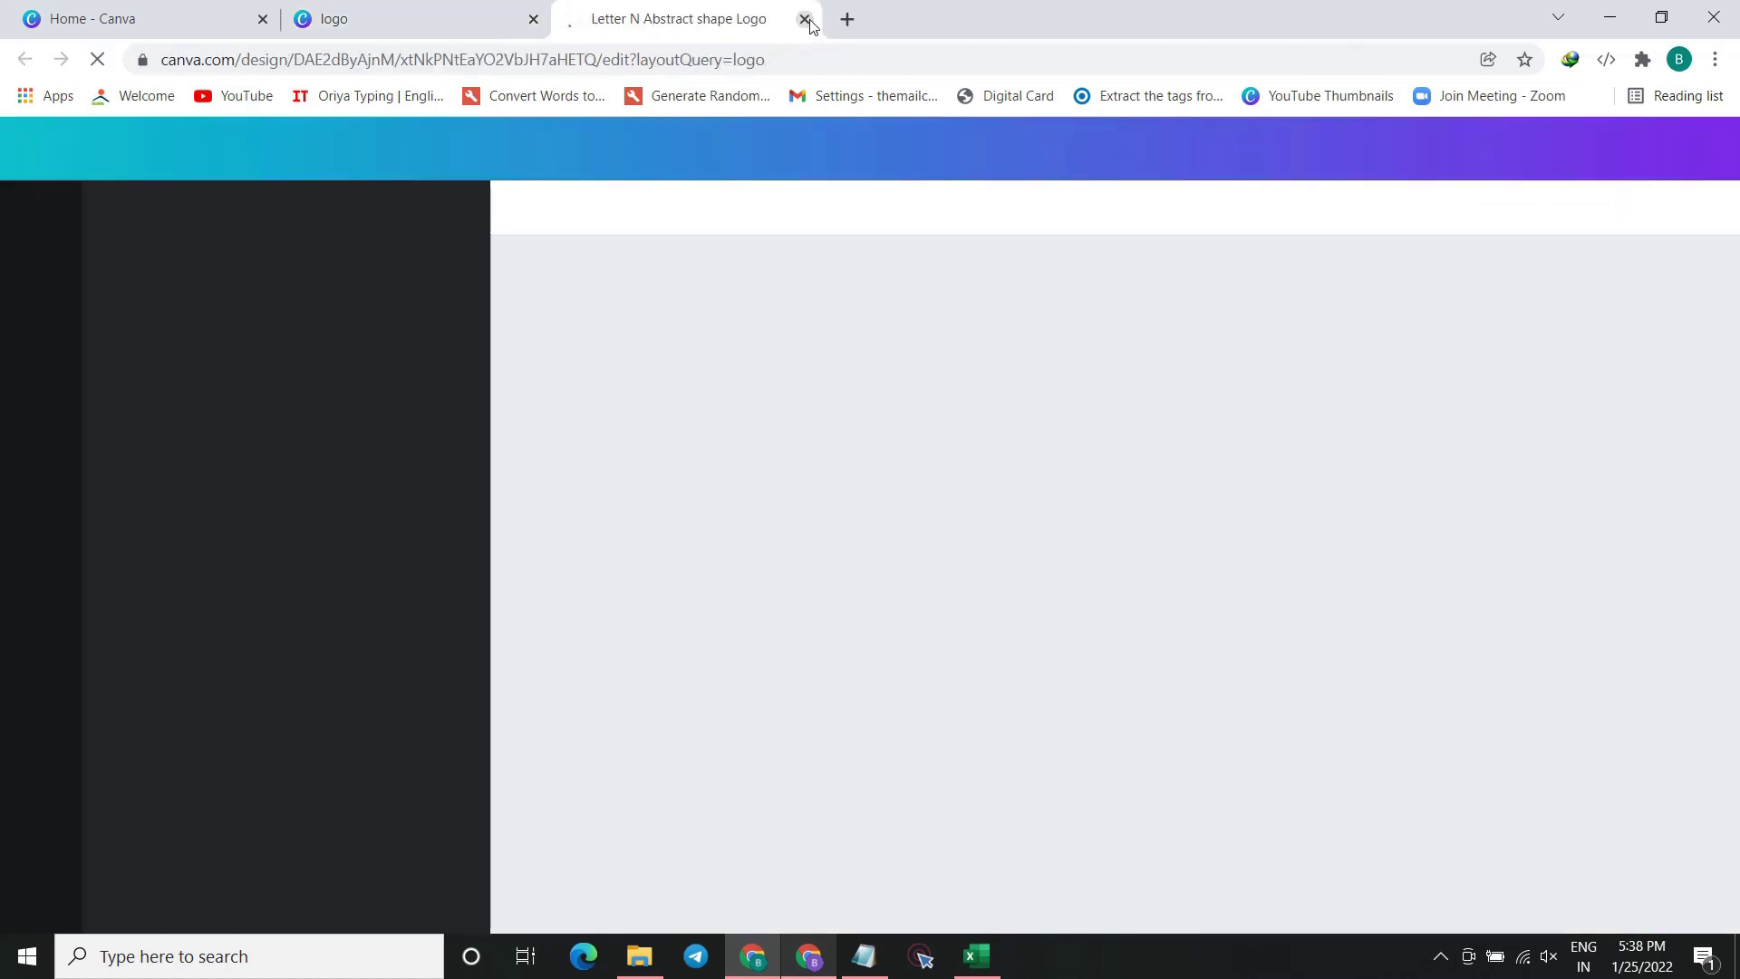
pyautogui.click(804, 18)
pyautogui.scroll(-3, 1420, 591)
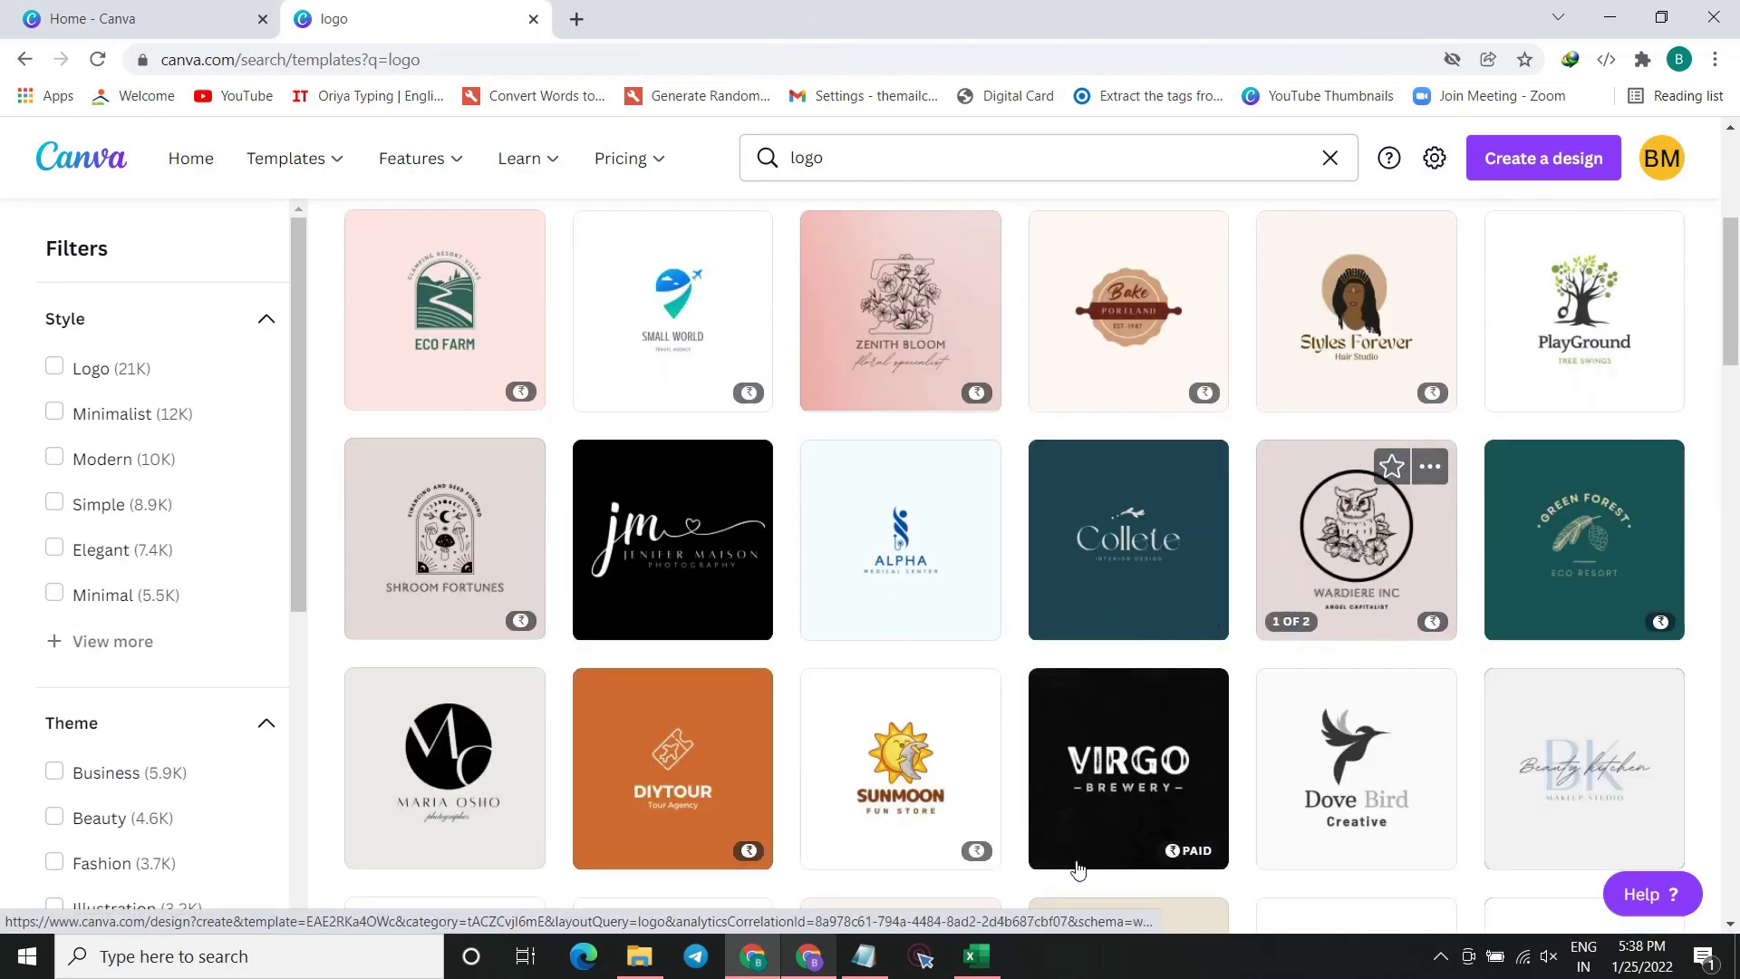
pyautogui.click(1162, 778)
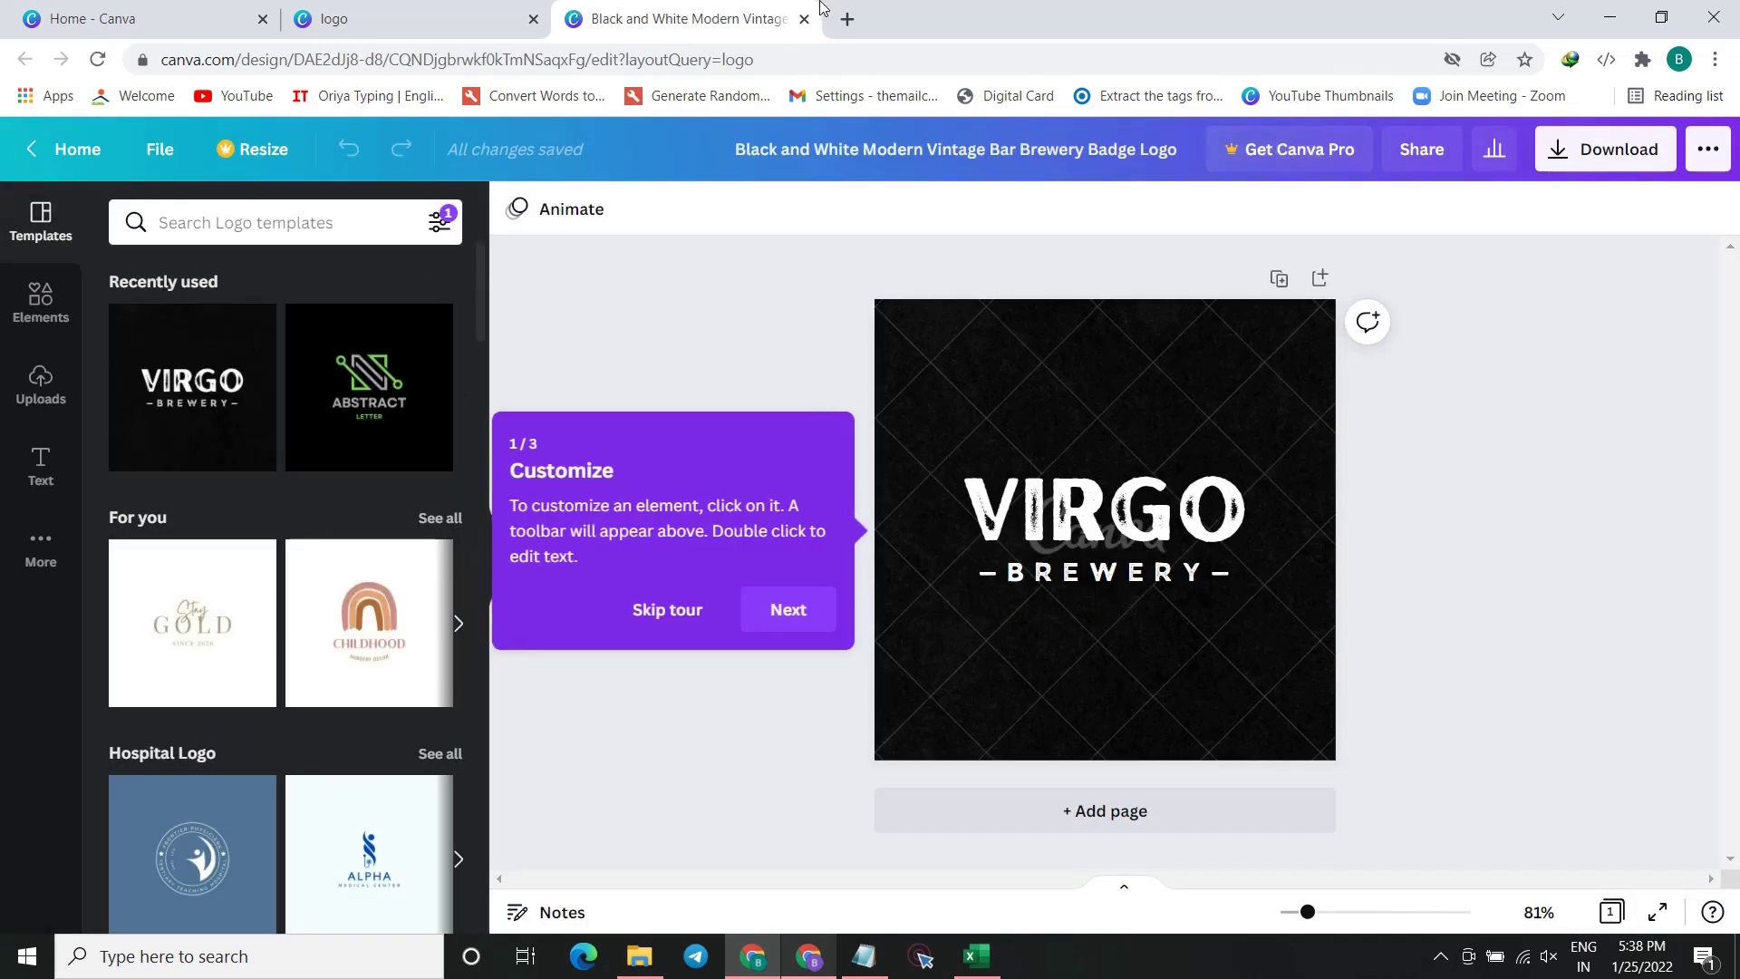
pyautogui.click(713, 19)
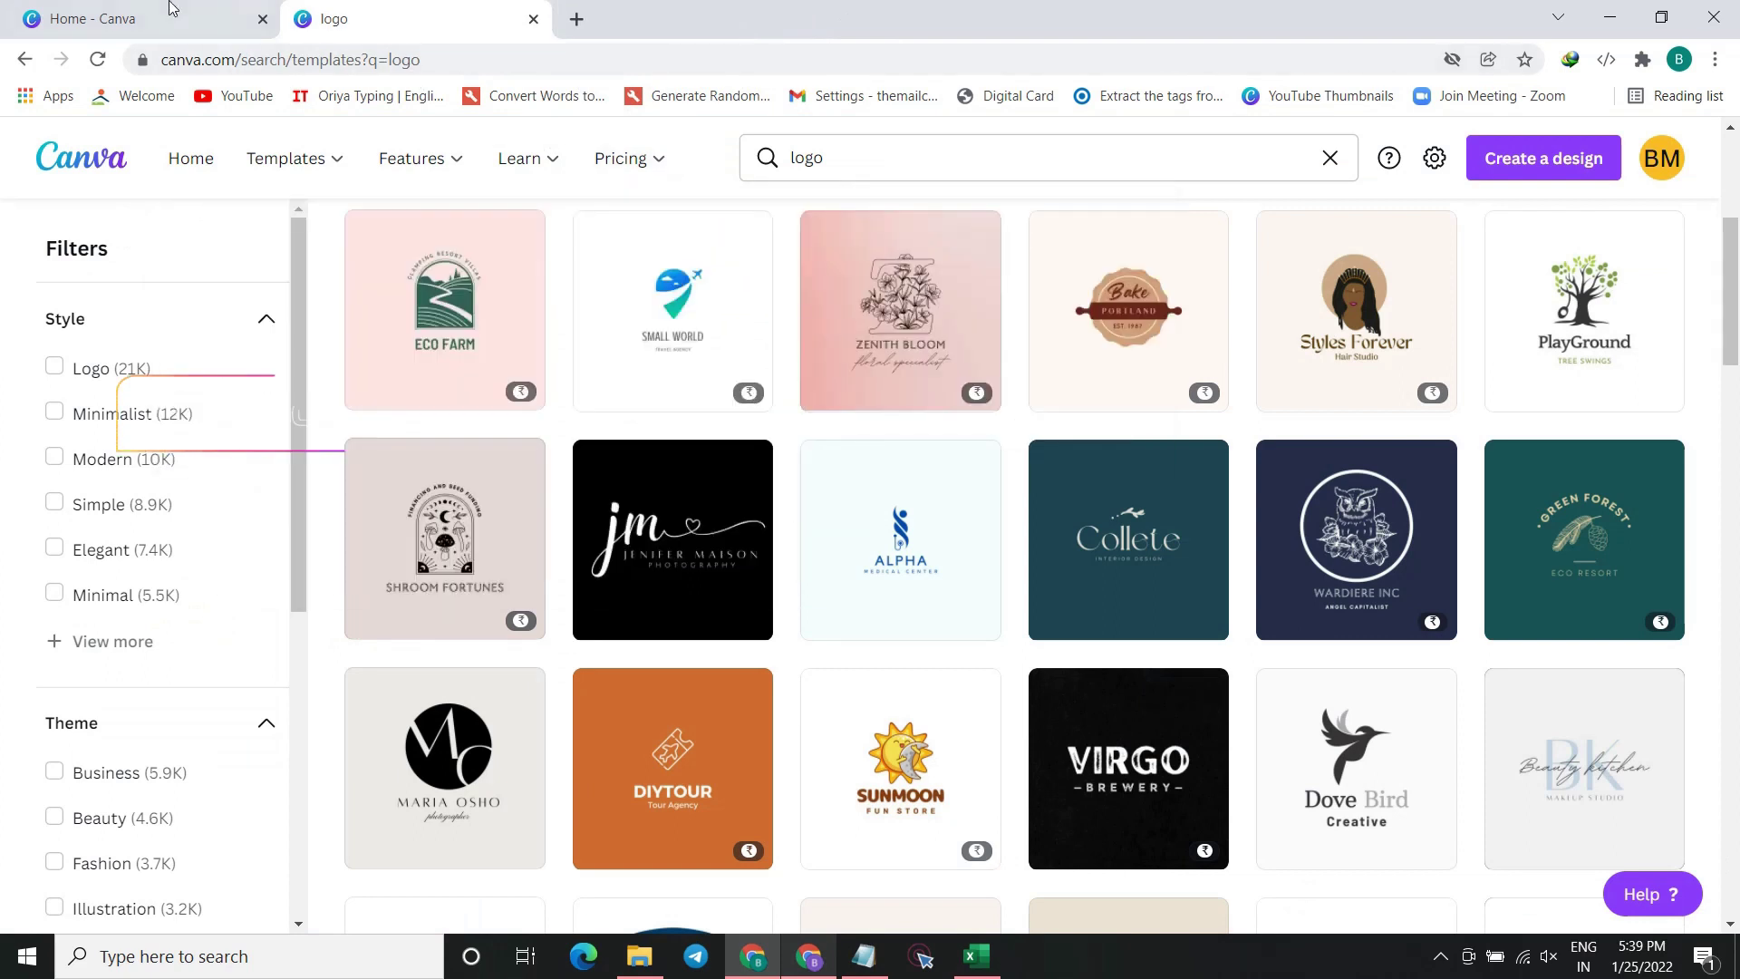
# Switch the account to the 24 Online Method team.
pyautogui.click(1670, 166)
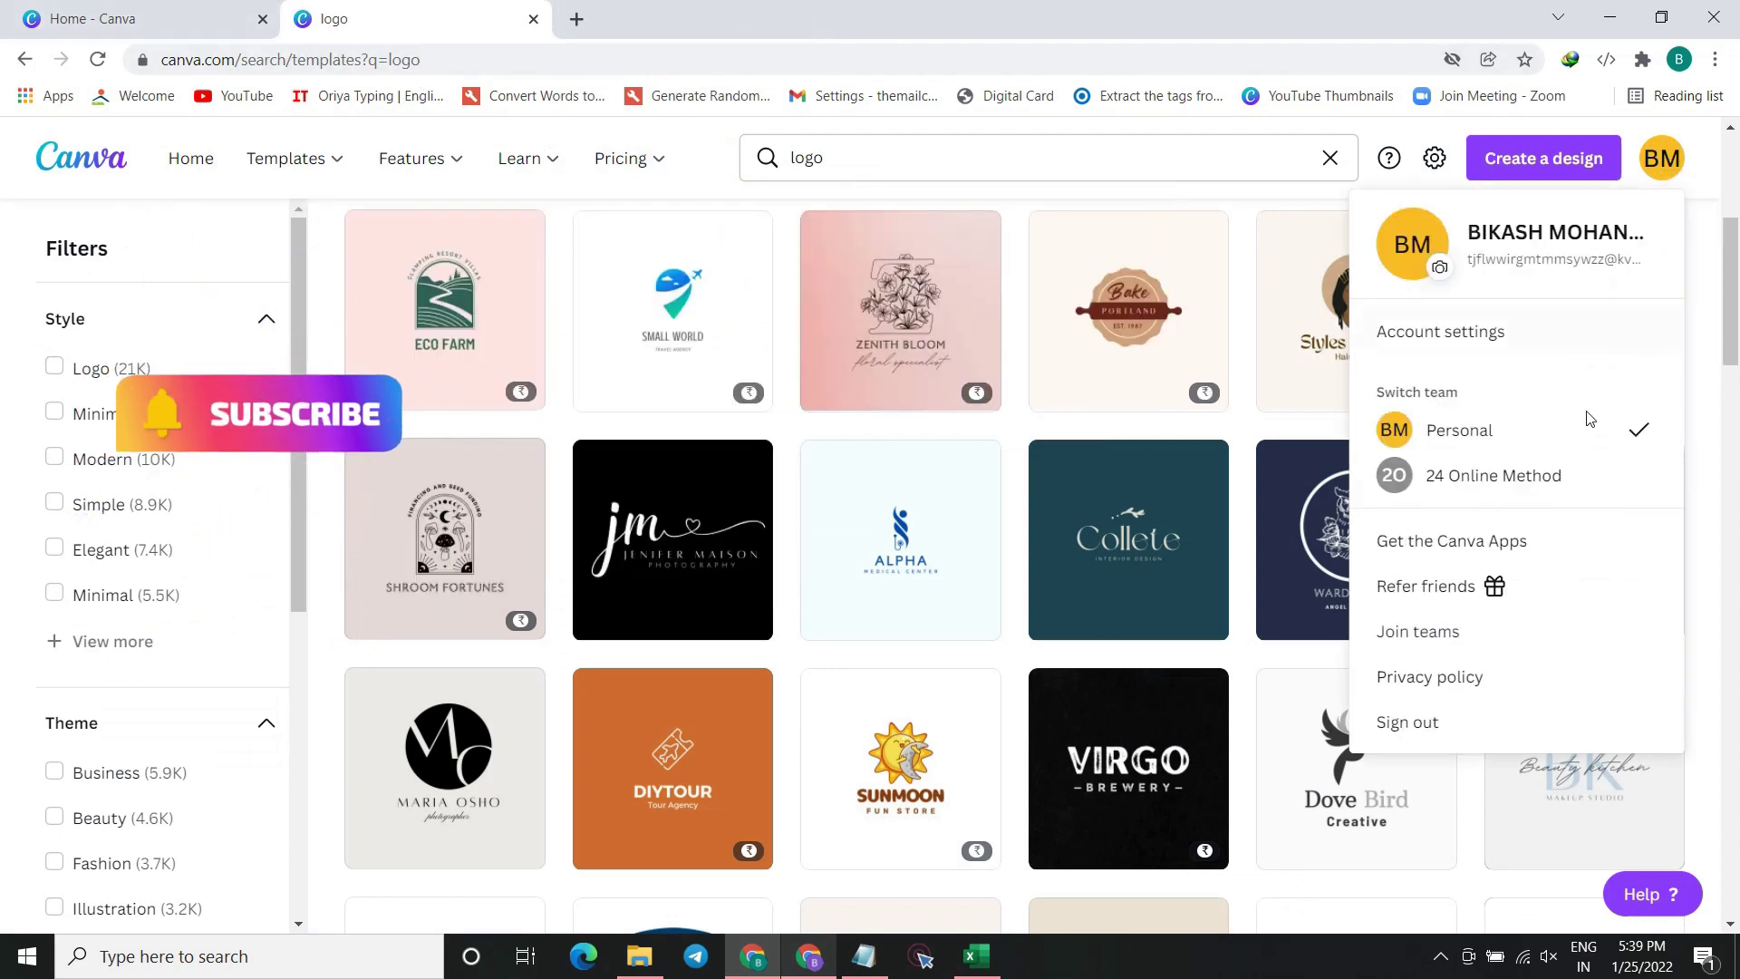
pyautogui.click(1520, 478)
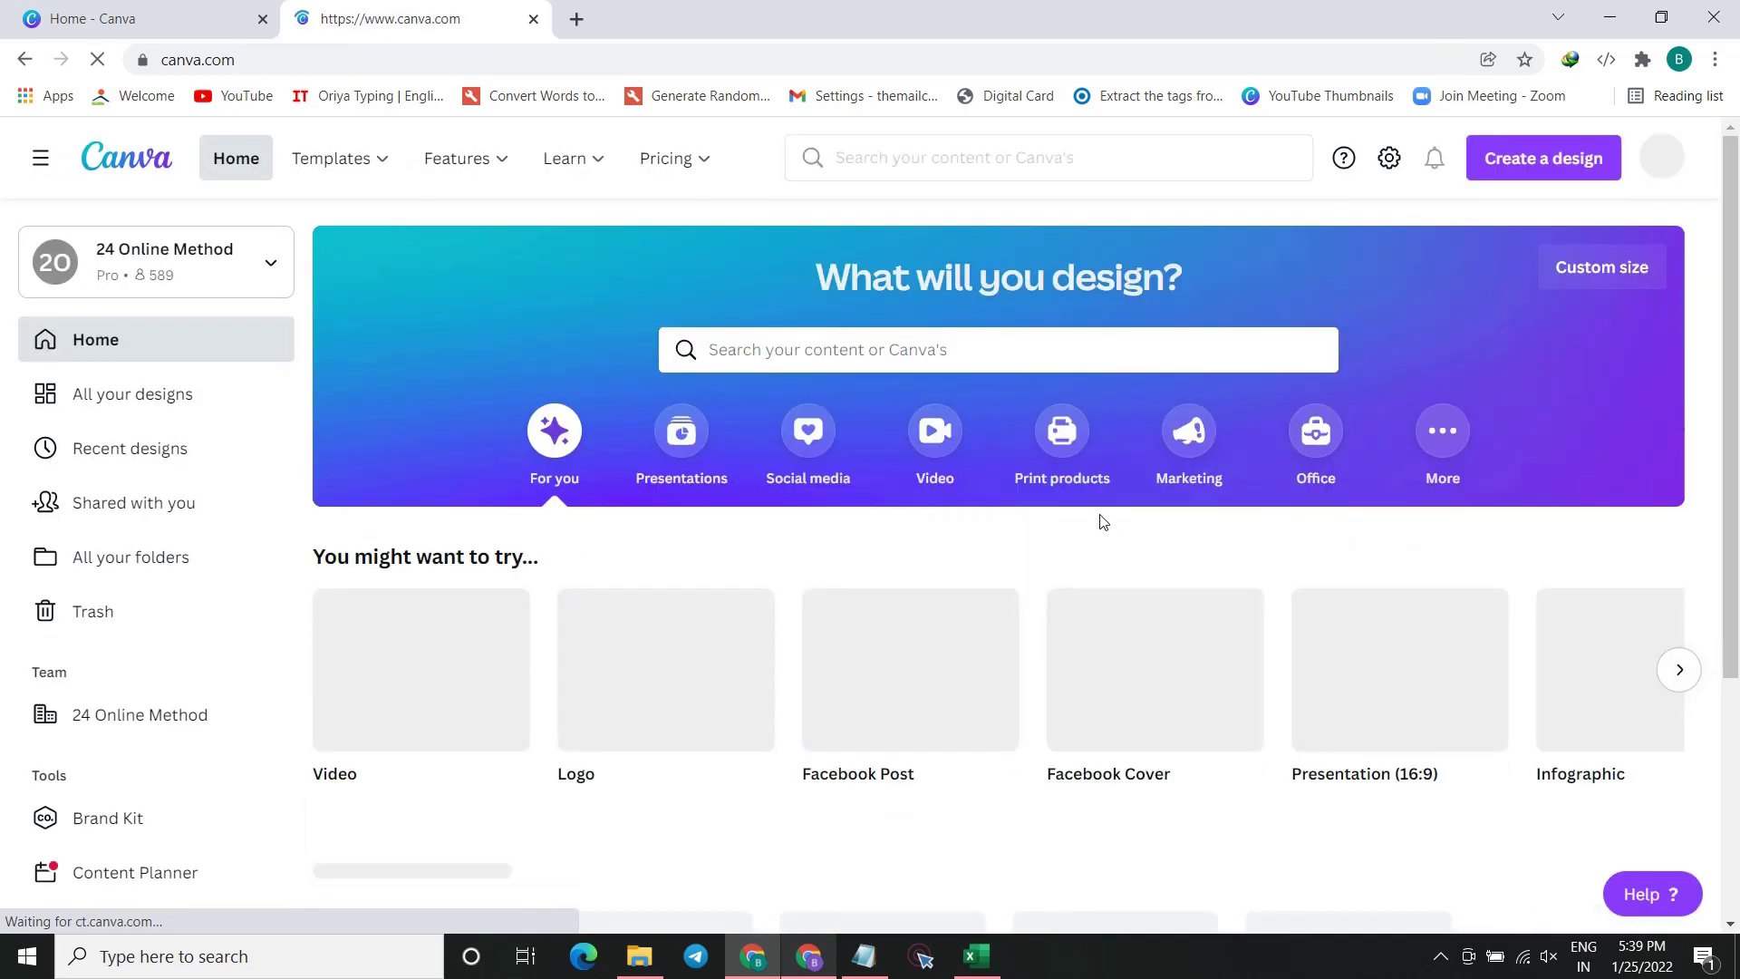
pyautogui.scroll(-3, 850, 473)
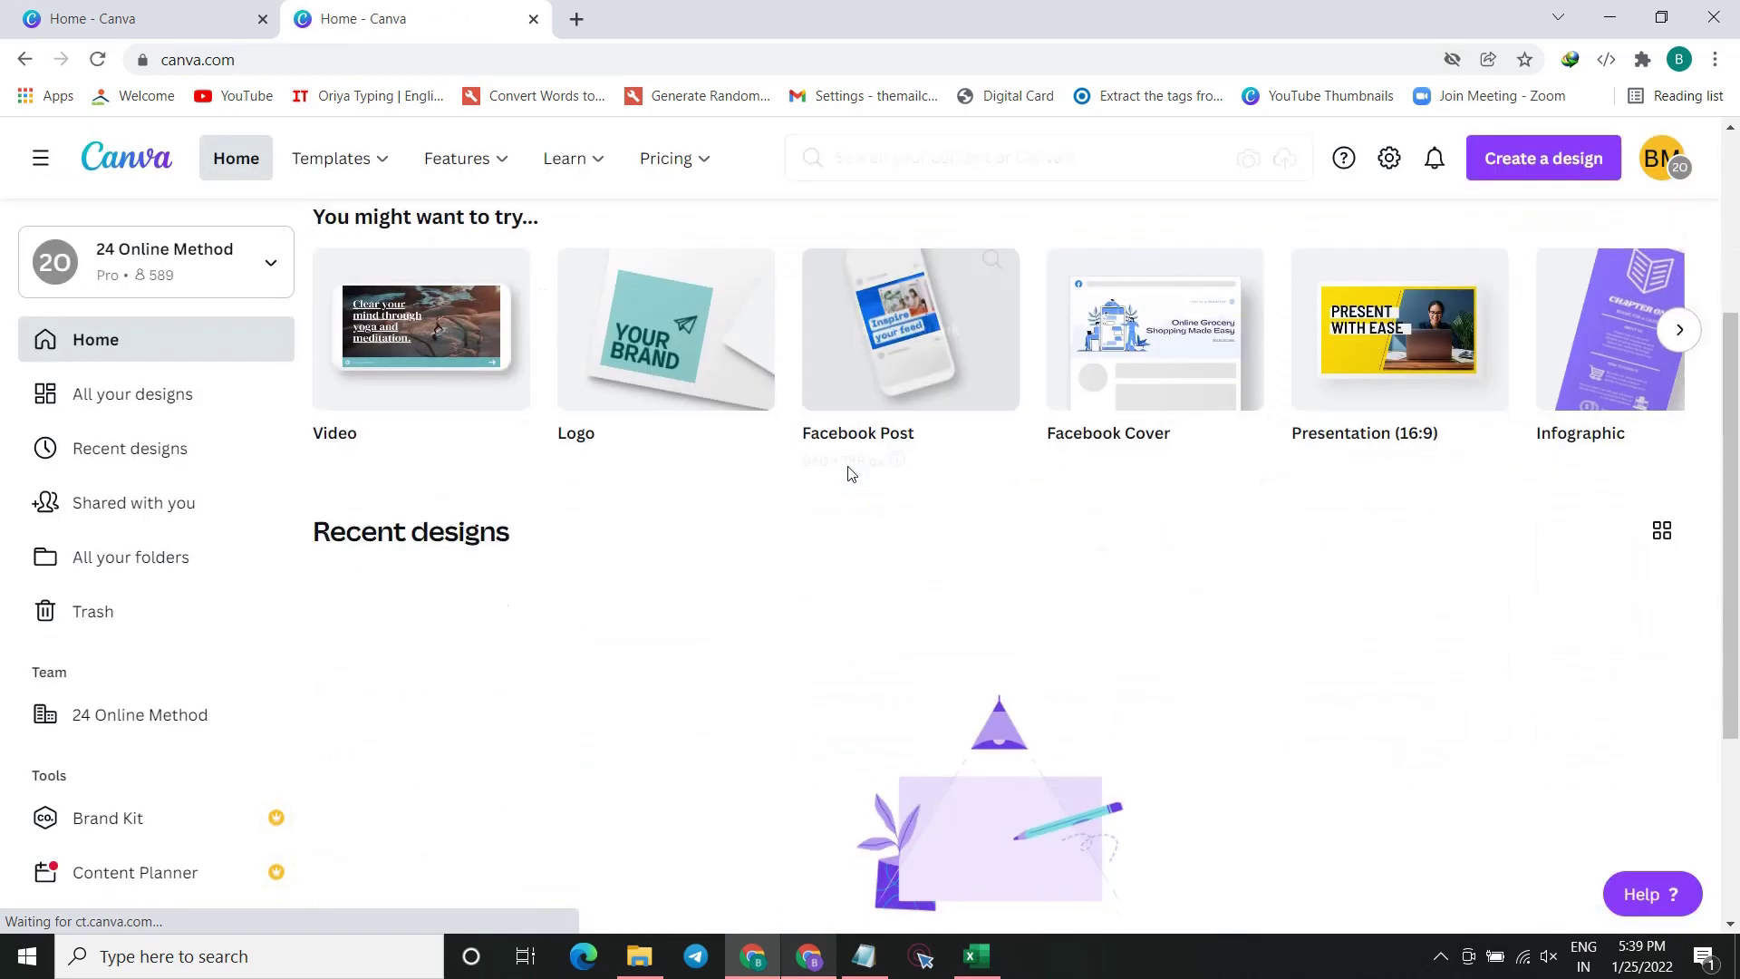
pyautogui.scroll(3, 761, 315)
# Search templates for 'logo' and open the Virgo Brewery logo template.
pyautogui.click(769, 342)
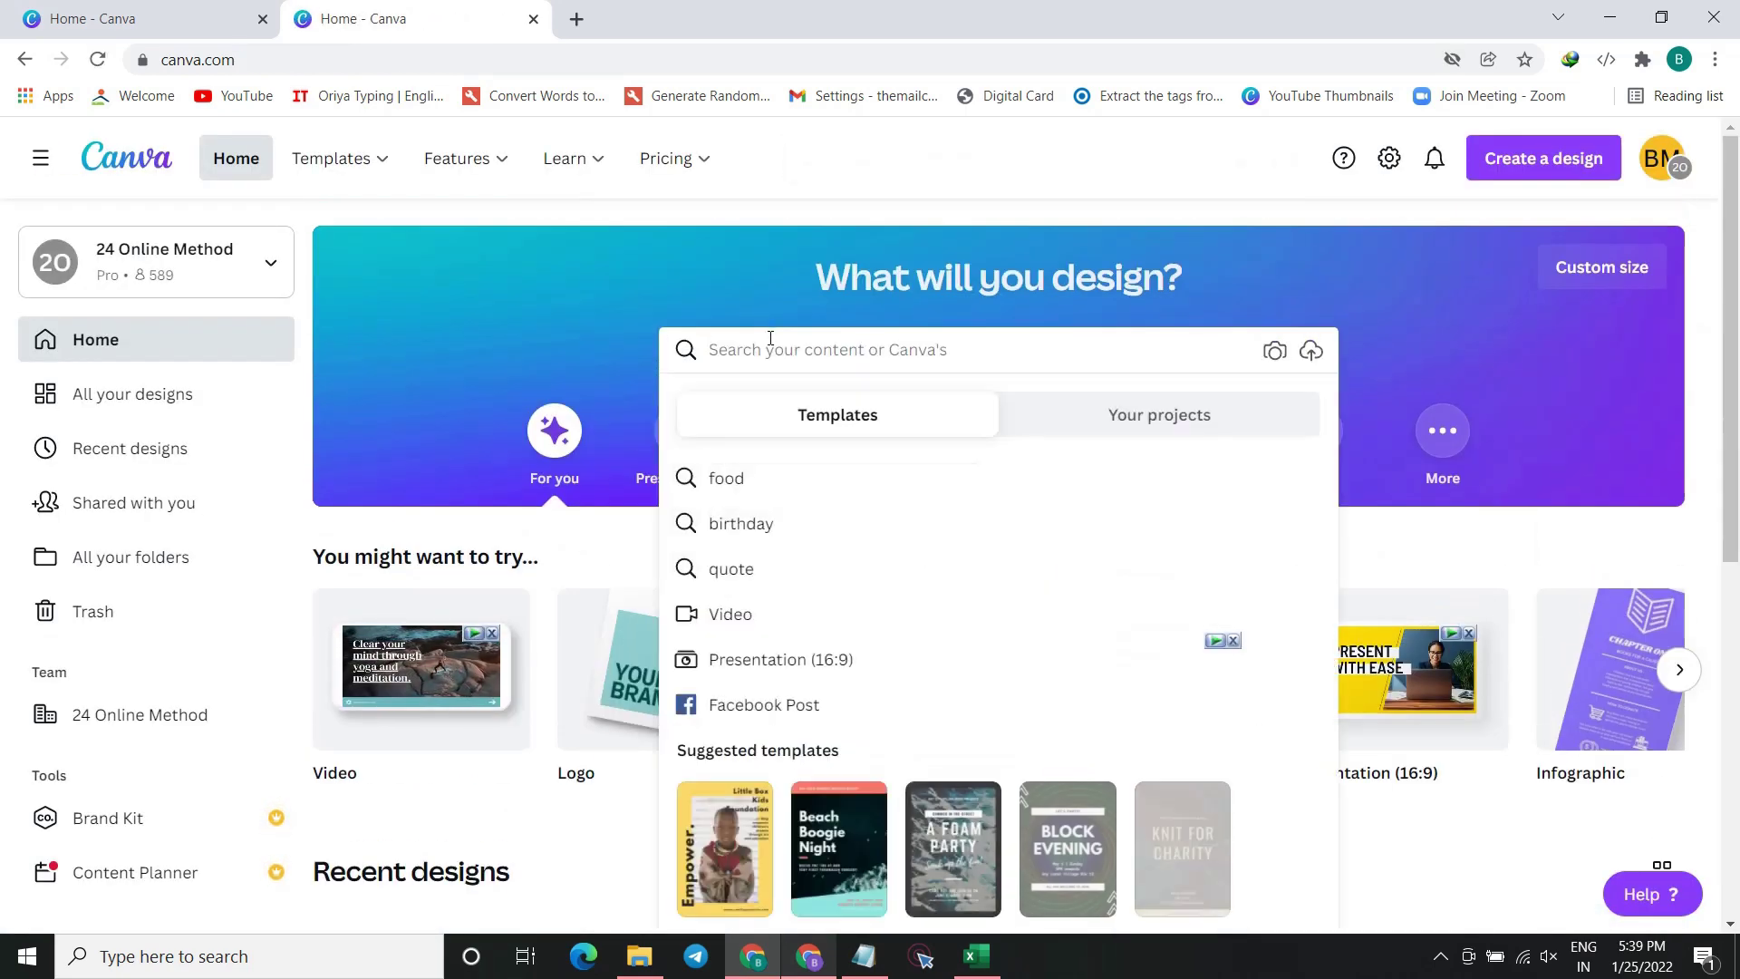
pyautogui.write('logo')
pyautogui.press('Return')
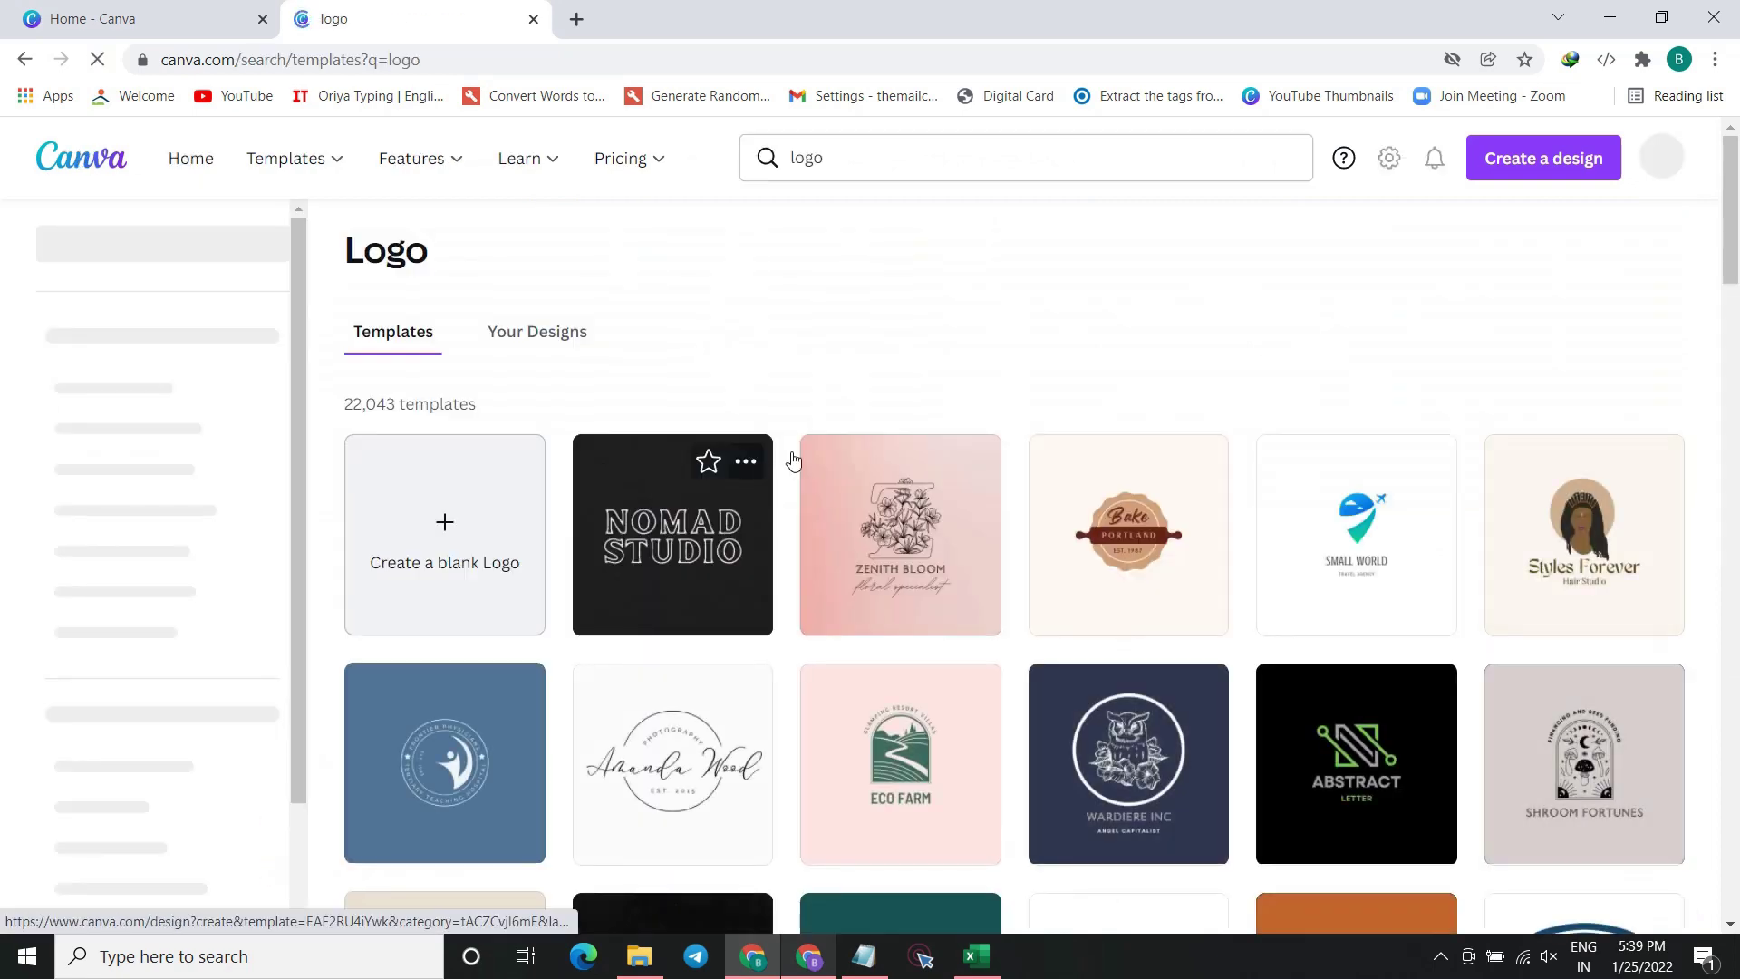
pyautogui.scroll(-3, 933, 489)
pyautogui.scroll(-1, 933, 489)
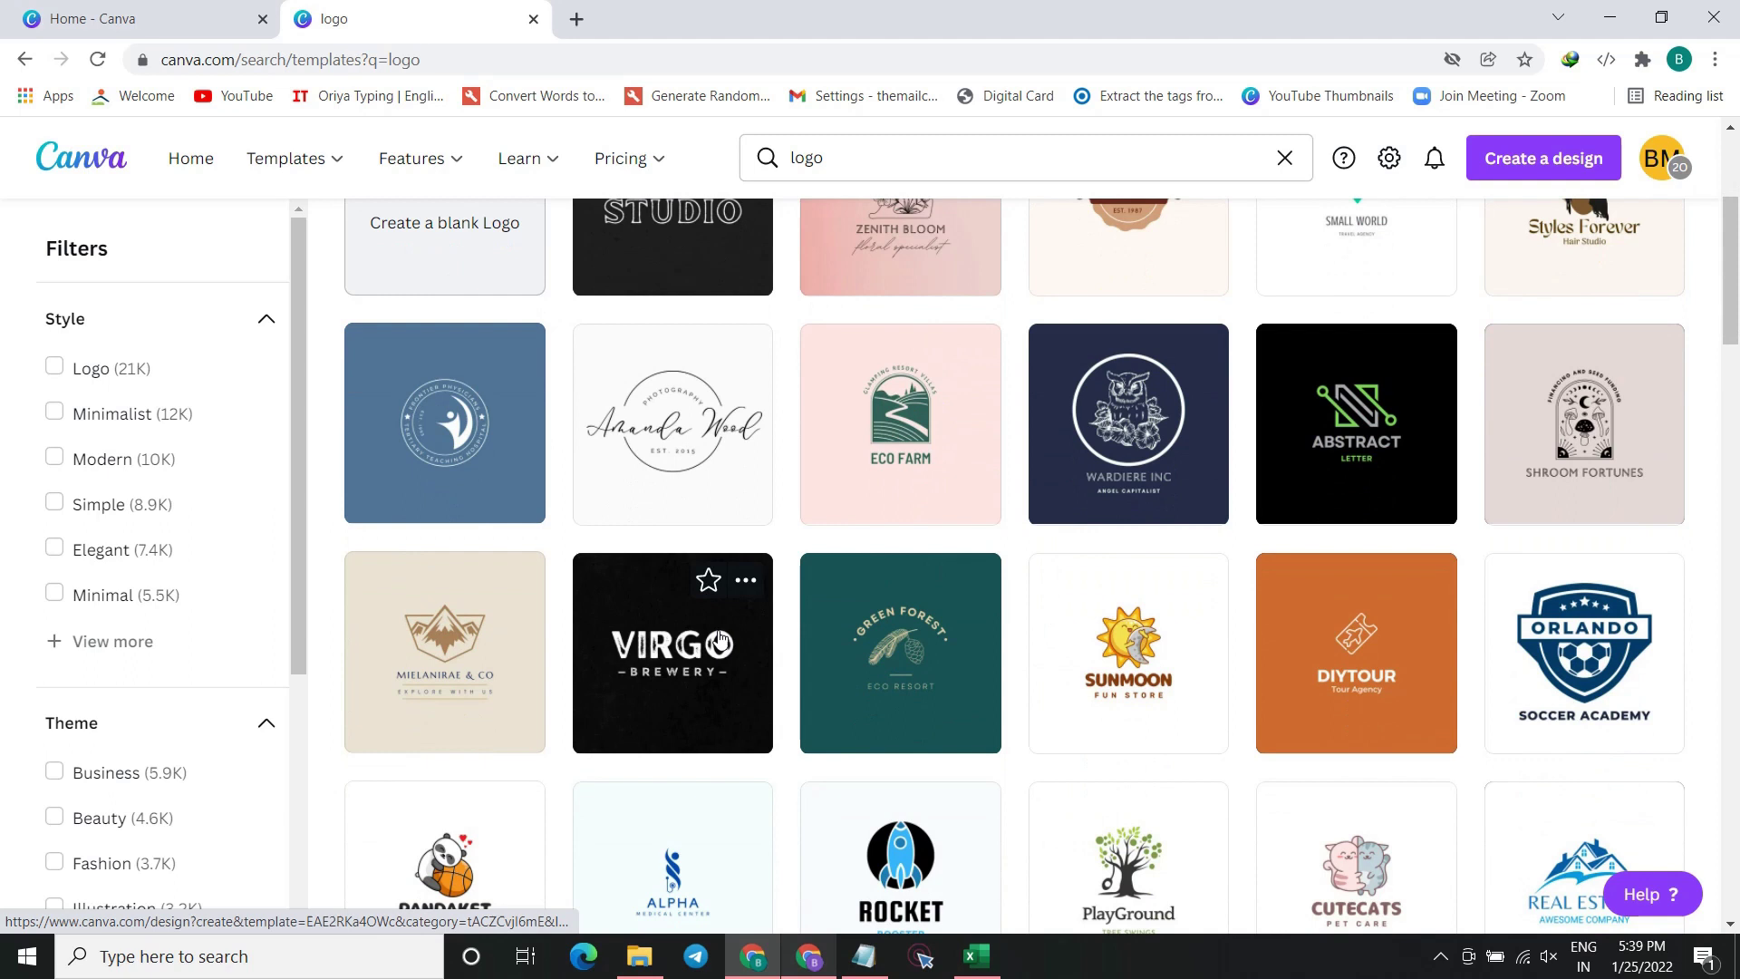
pyautogui.click(669, 652)
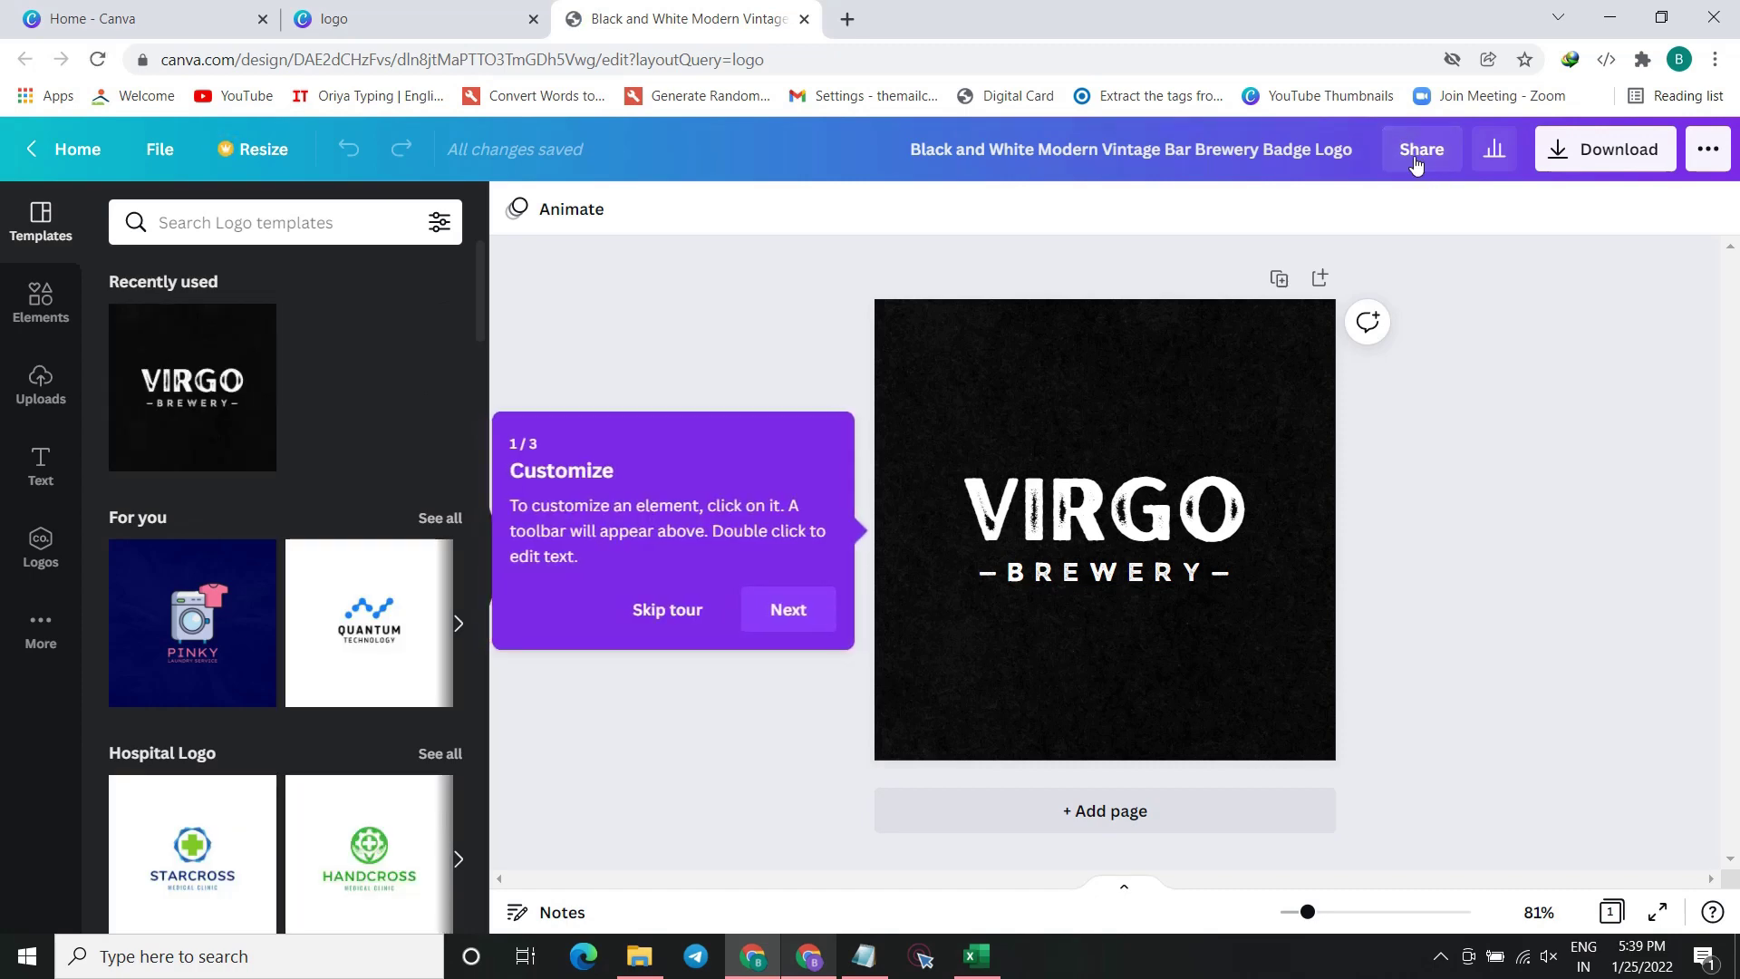
# Replace VIRGO with TECHNO INFOTECH, shrunk and widened to one line, moved toward the subtitle.
pyautogui.click(667, 609)
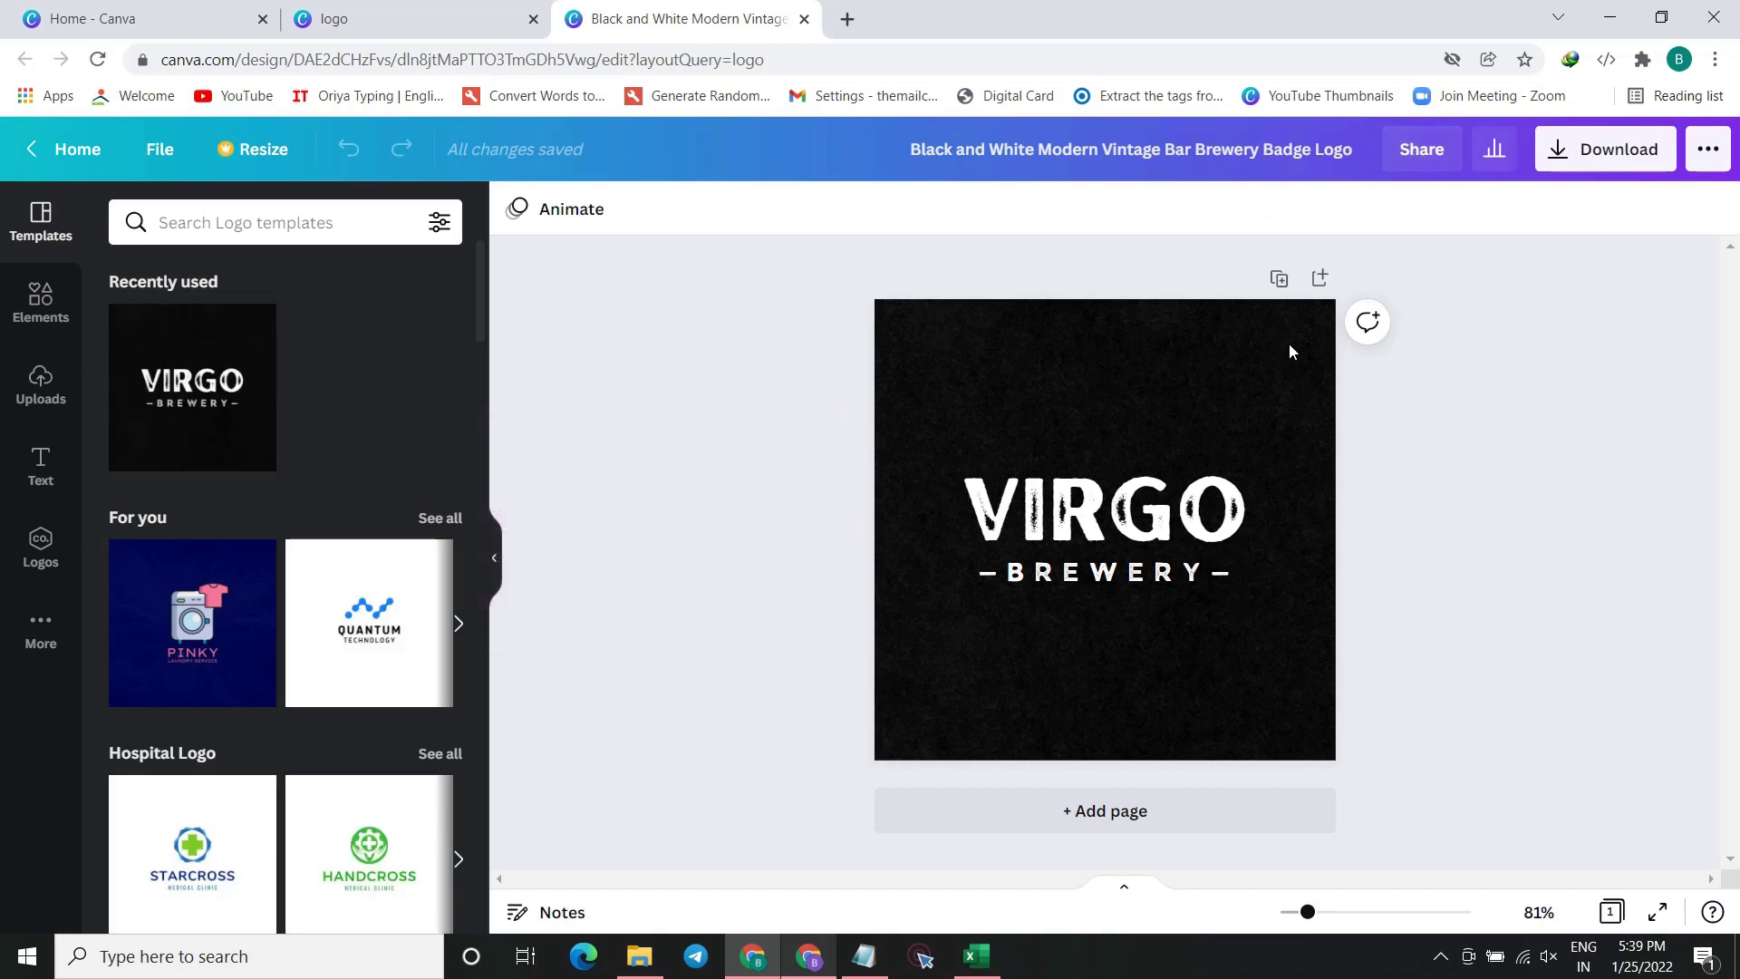
pyautogui.click(1128, 505)
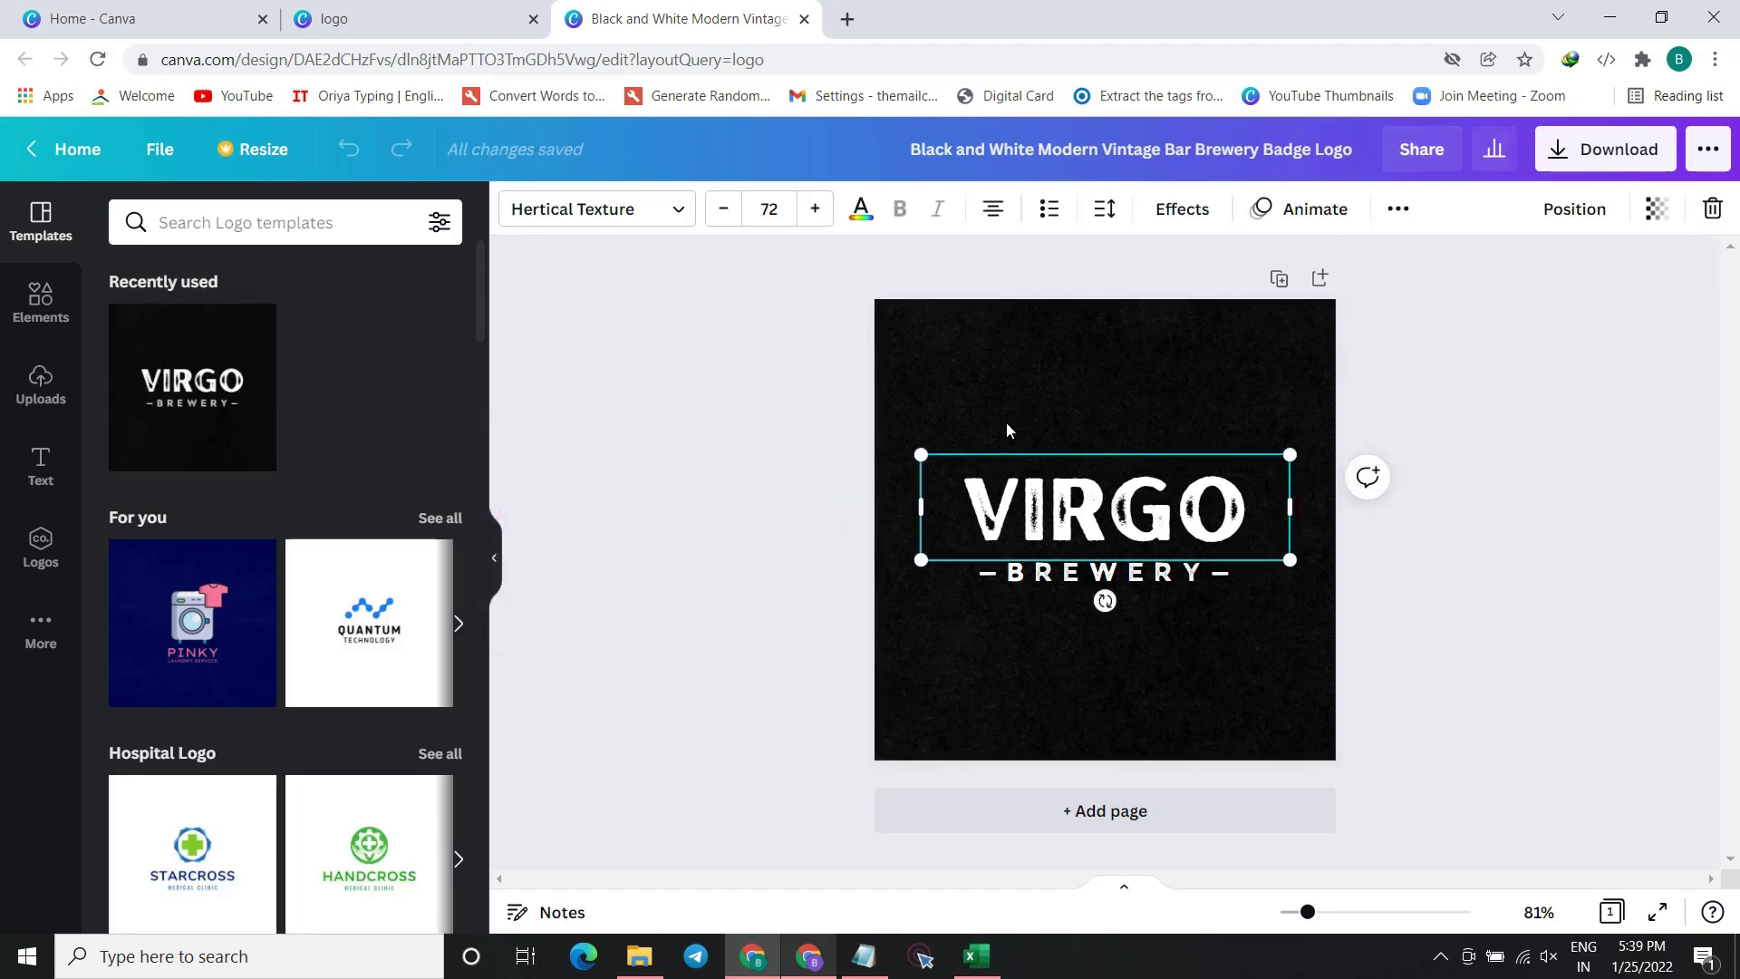
pyautogui.doubleClick(1115, 509)
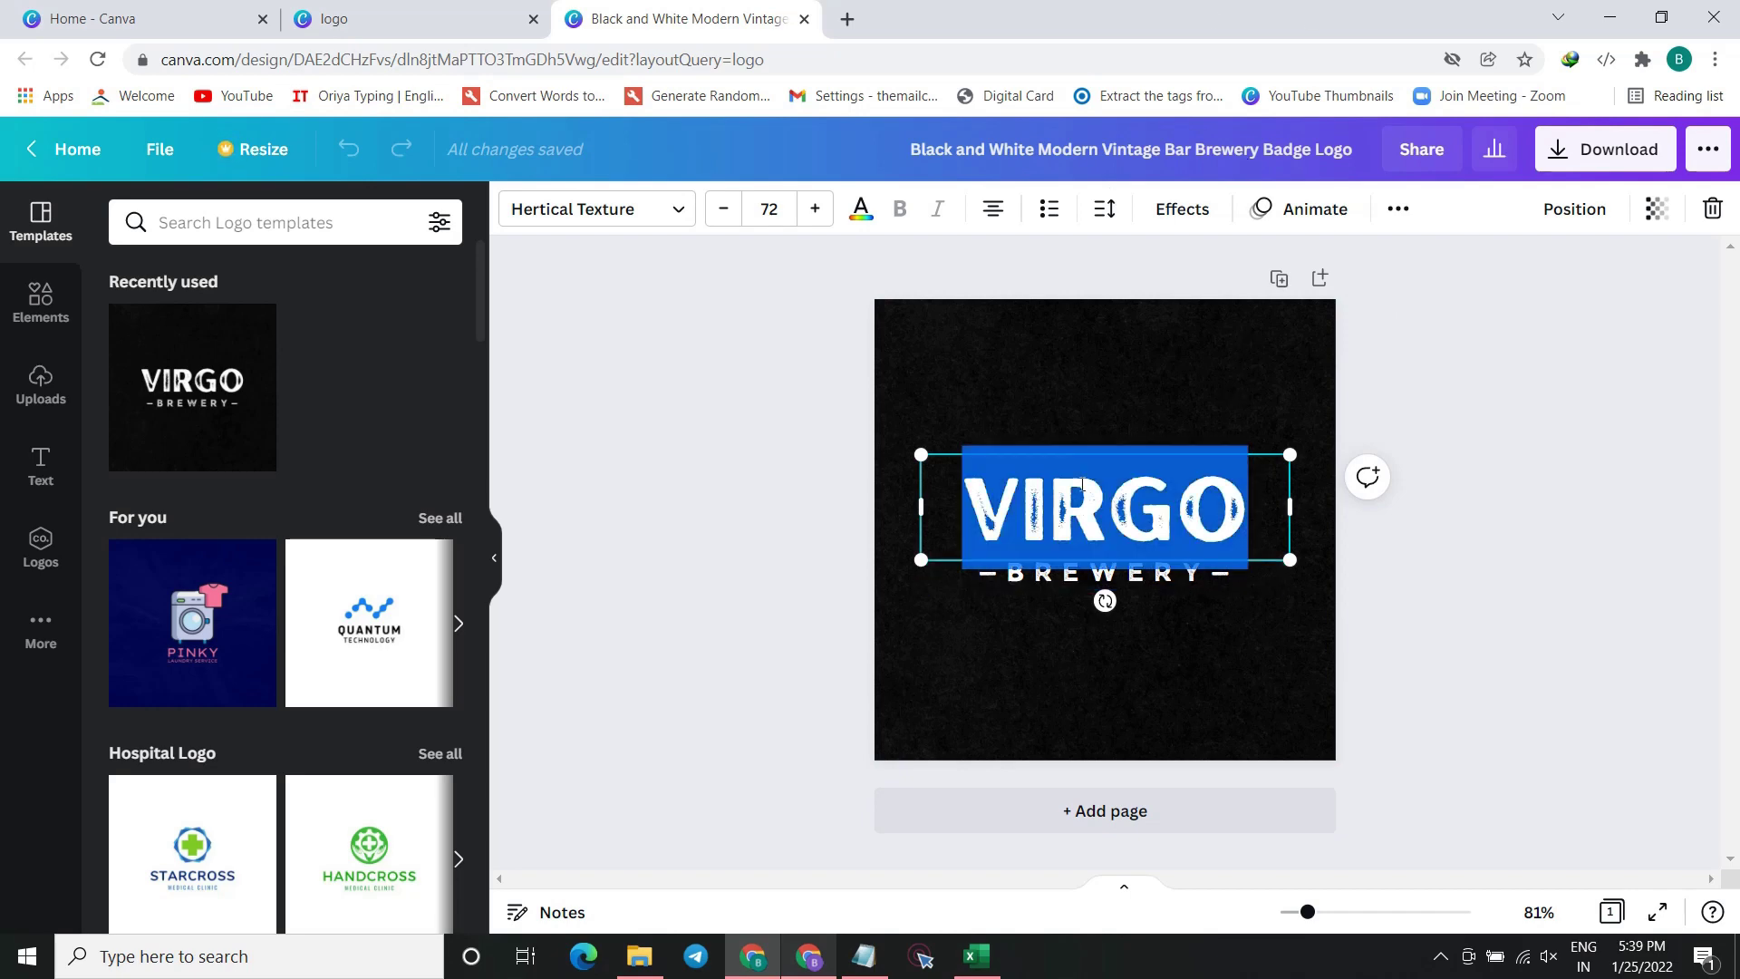
pyautogui.write('TECHNO ')
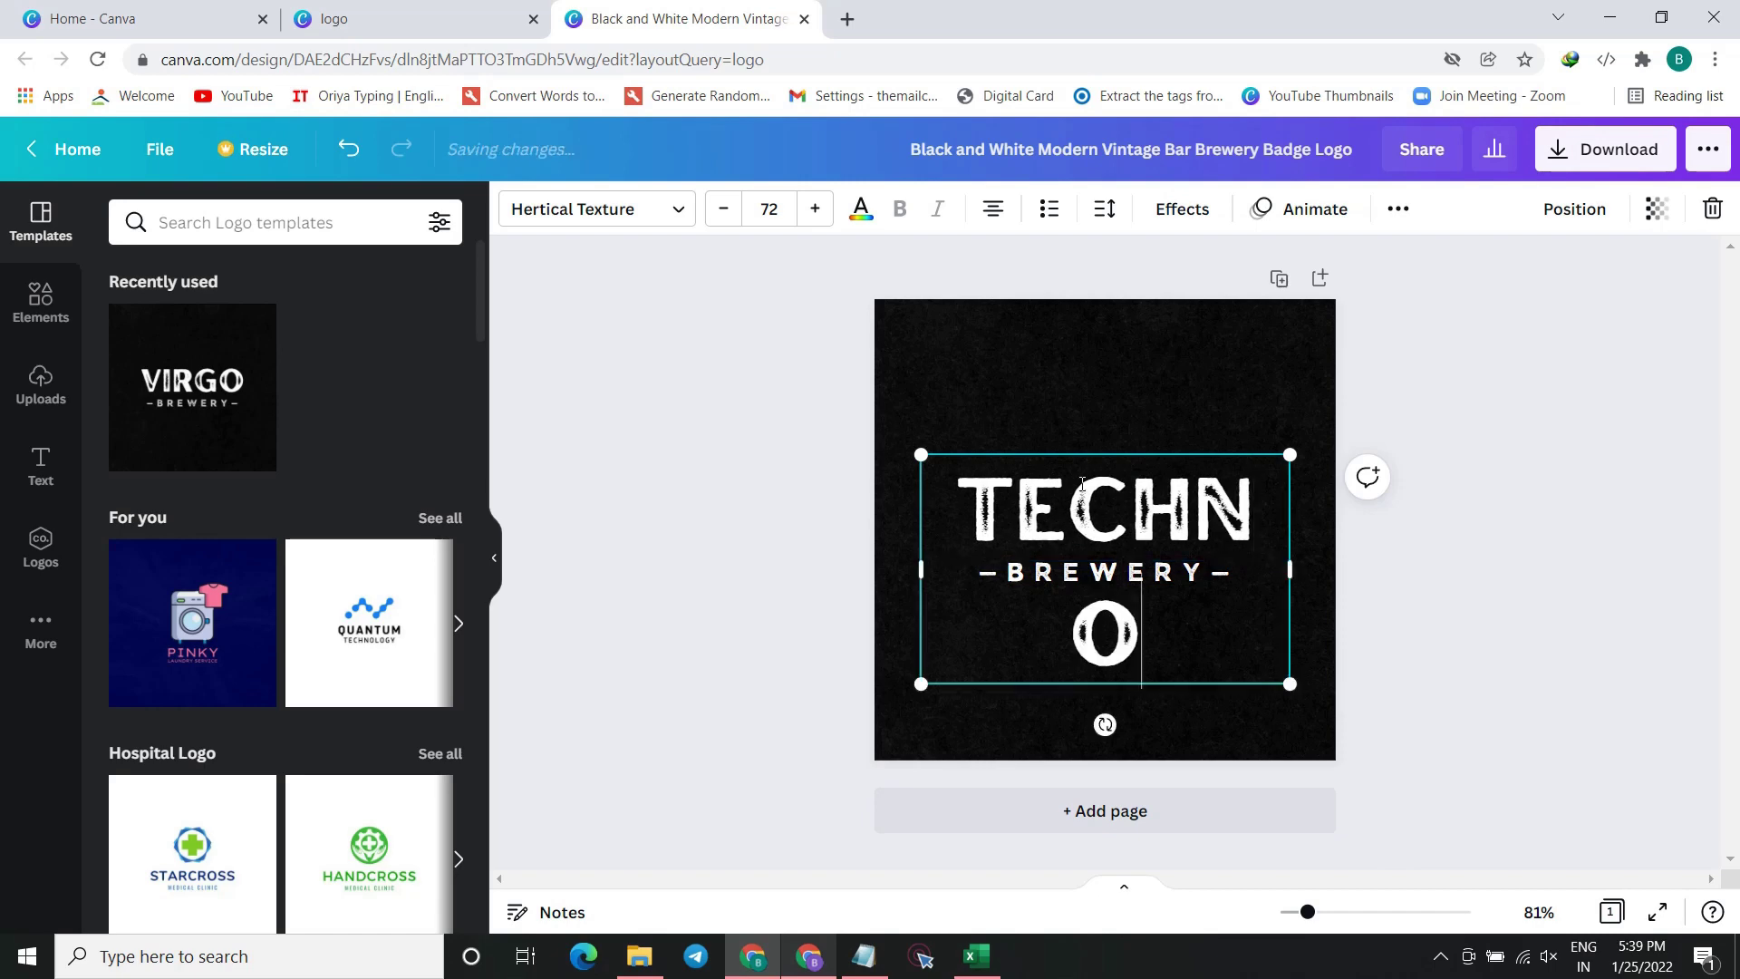
pyautogui.write('INFOTECH')
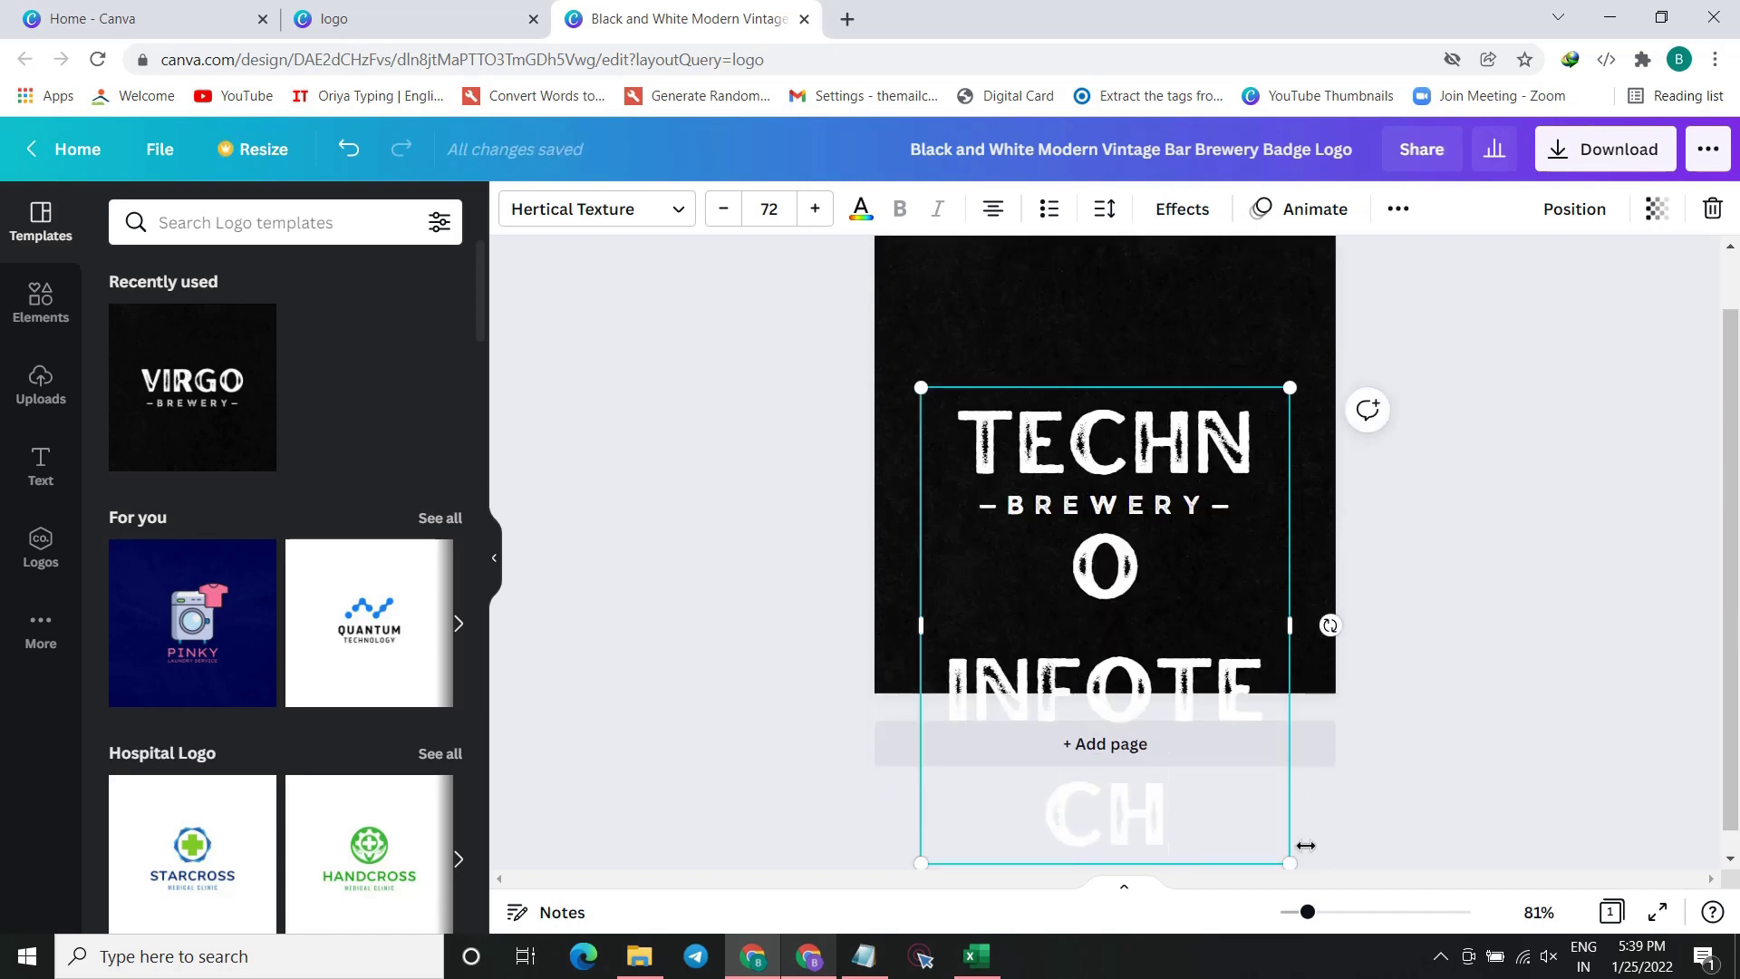
pyautogui.moveTo(1283, 864); pyautogui.dragTo(1158, 587)
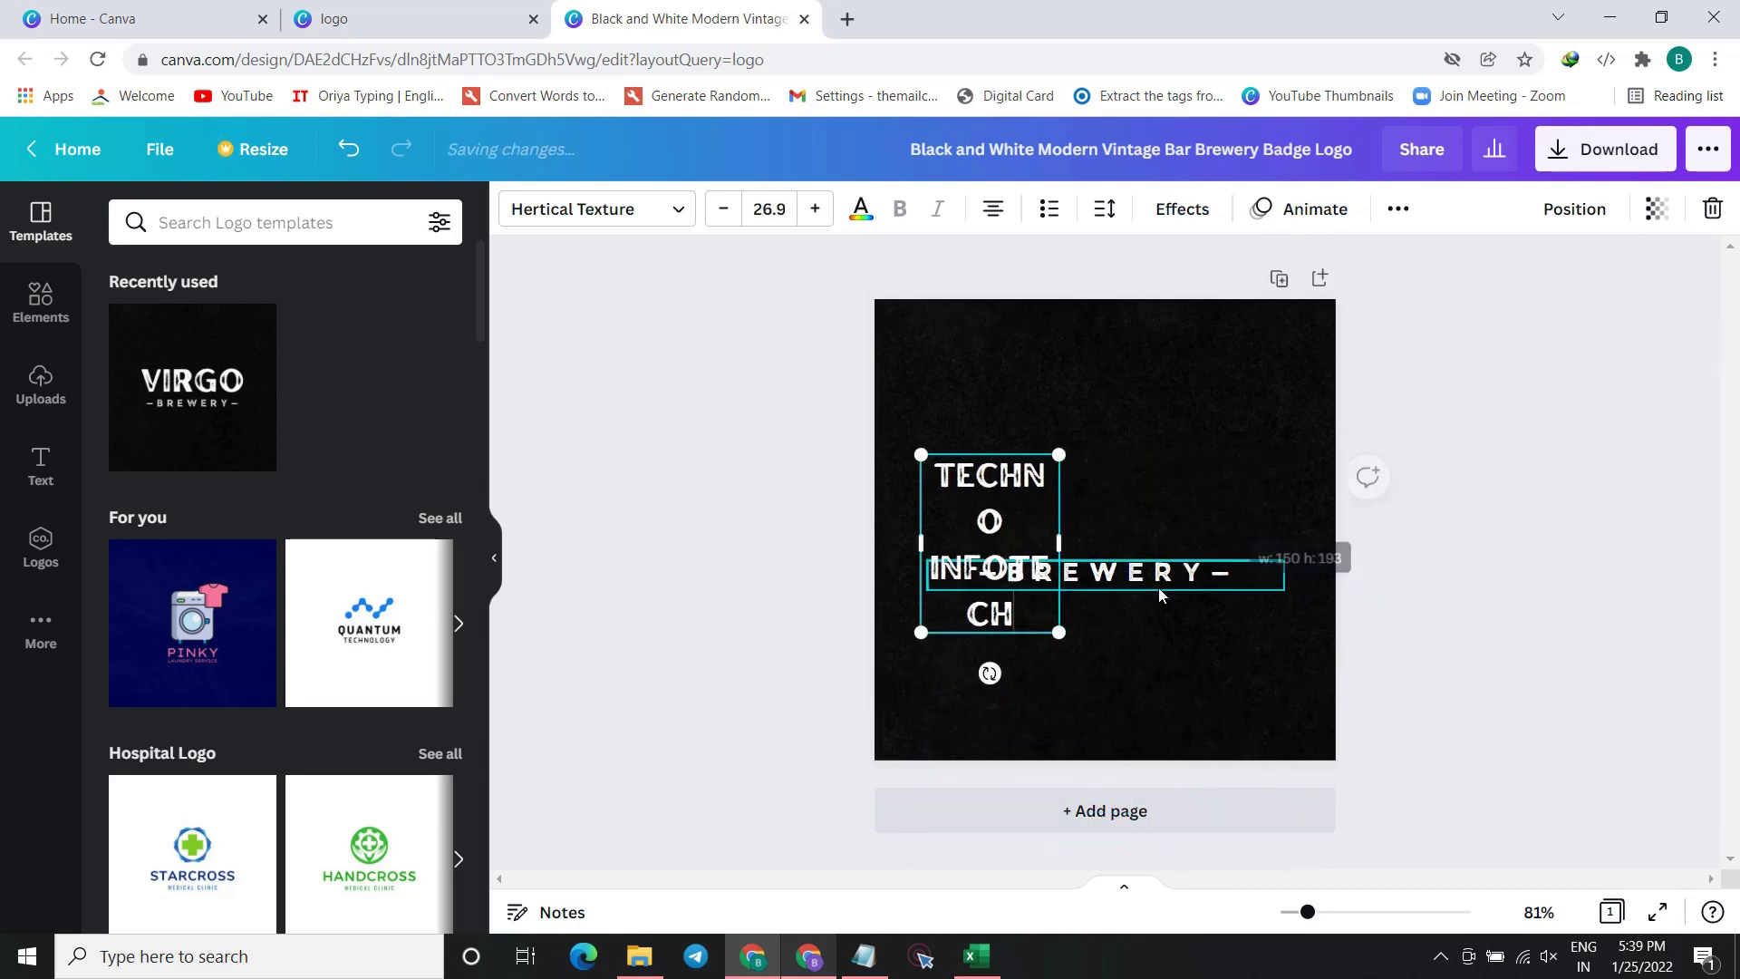
pyautogui.moveTo(1060, 540); pyautogui.dragTo(1280, 508)
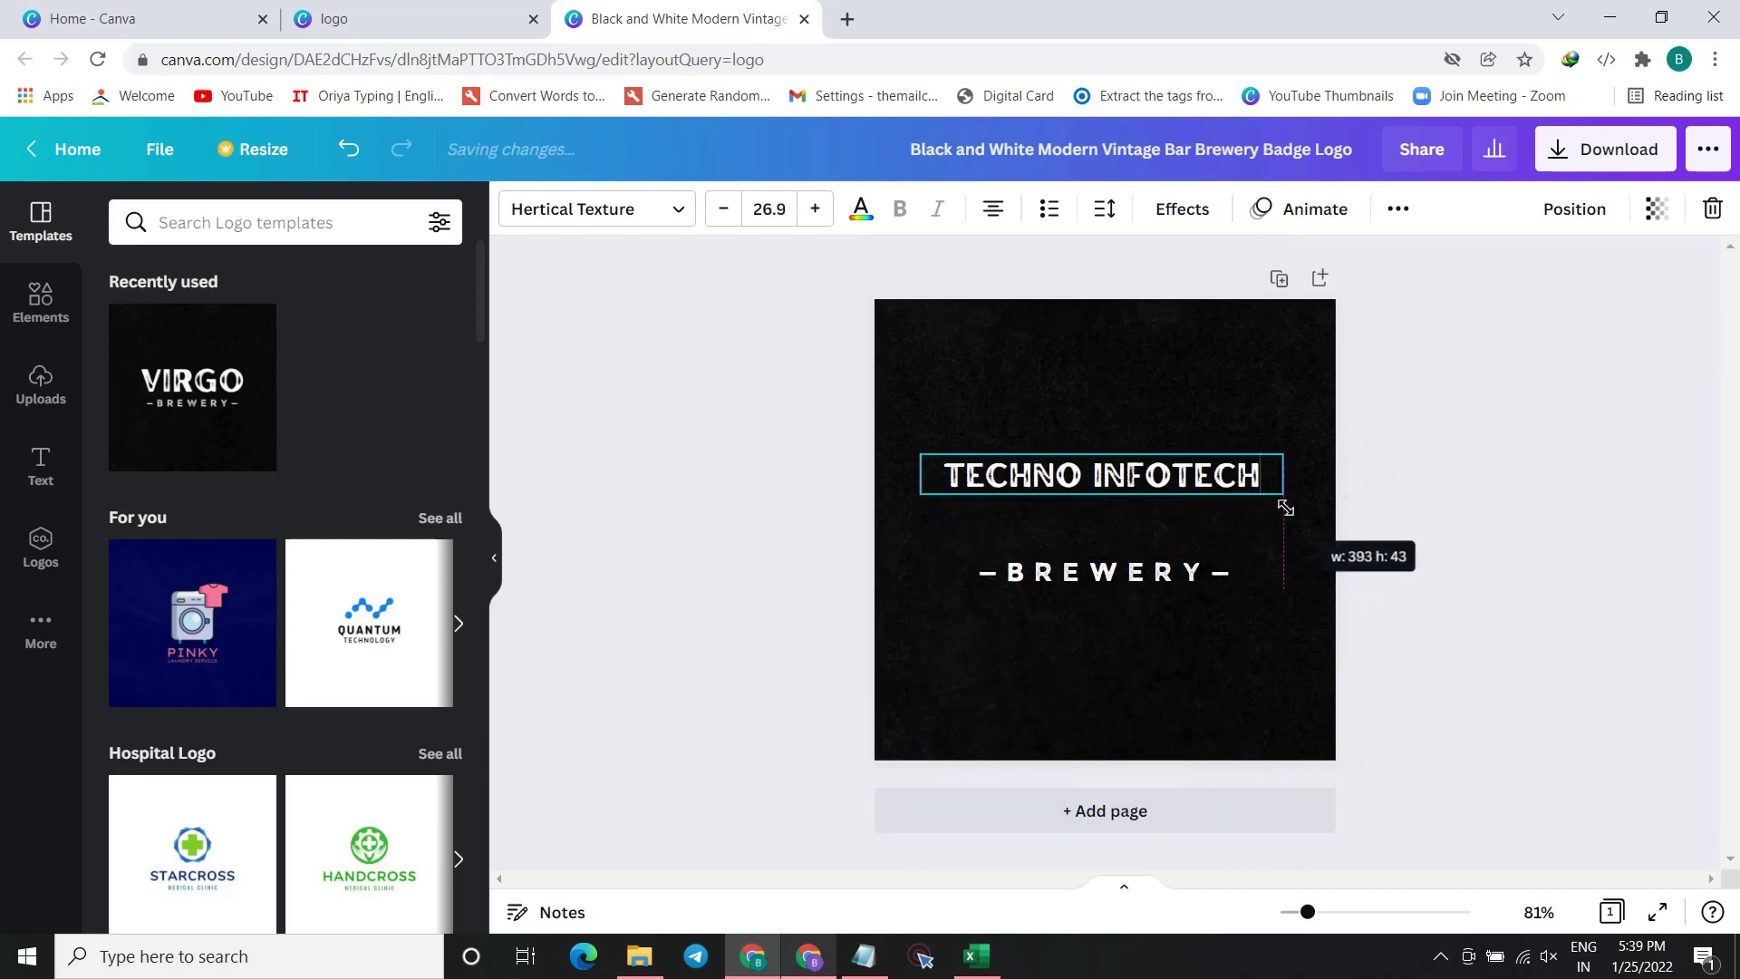
pyautogui.click(1169, 480)
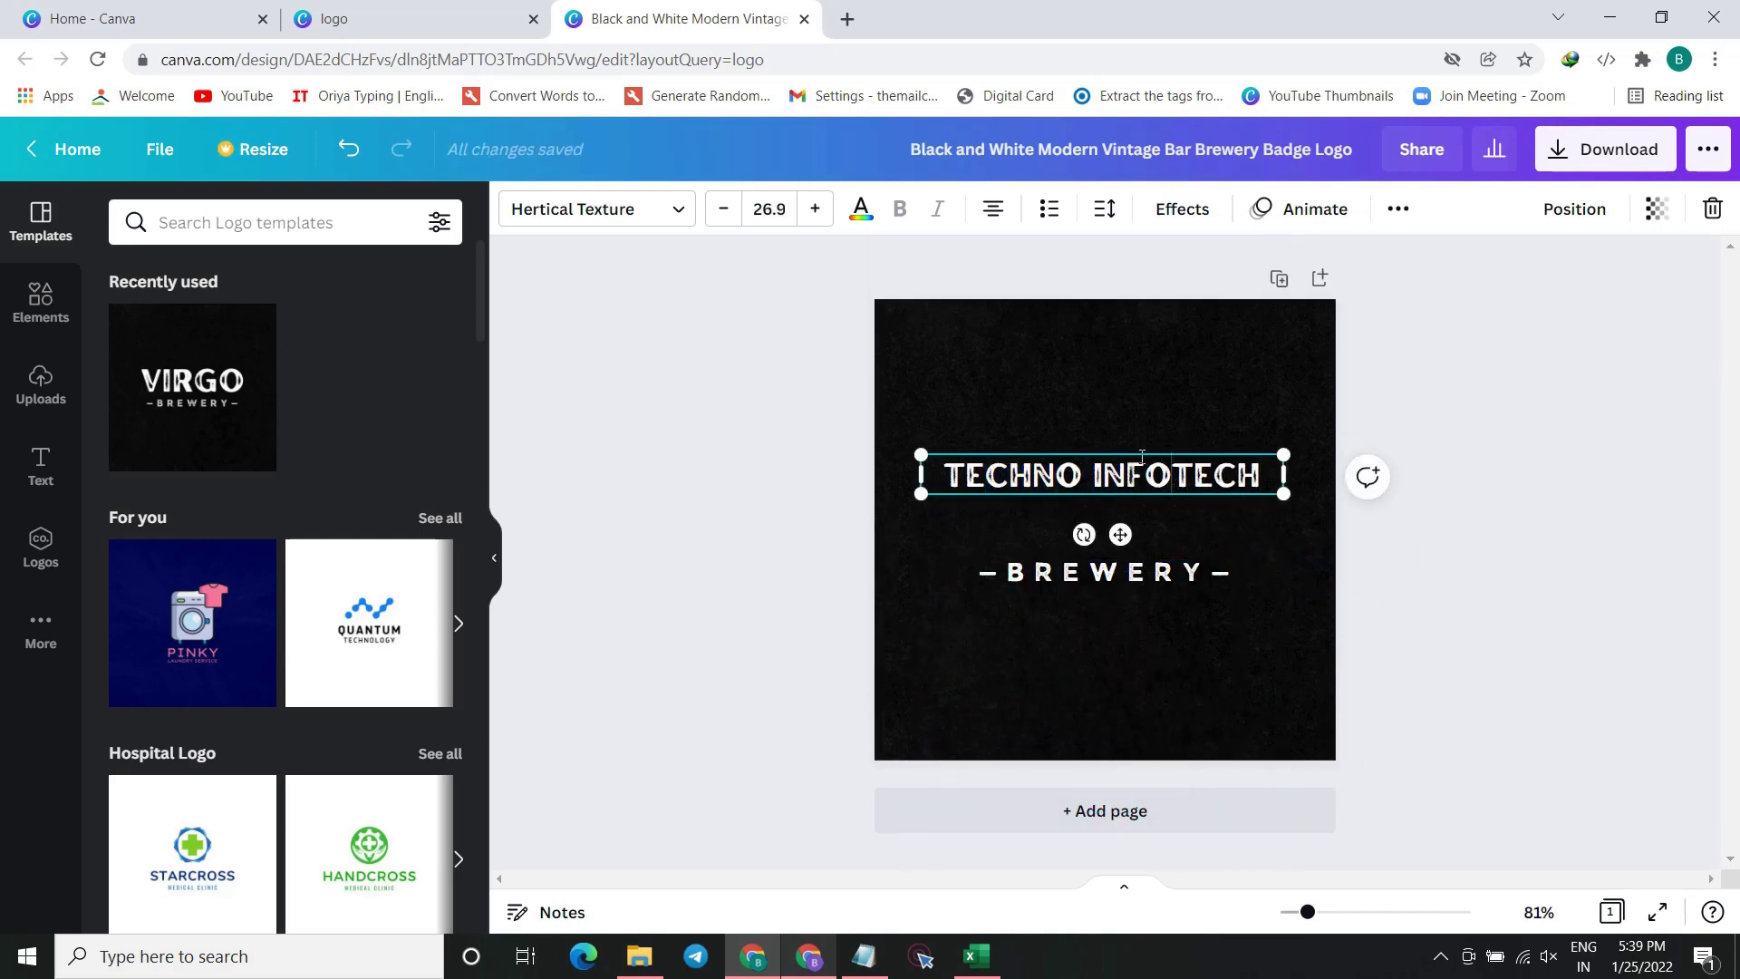
pyautogui.moveTo(1060, 449); pyautogui.dragTo(1060, 482)
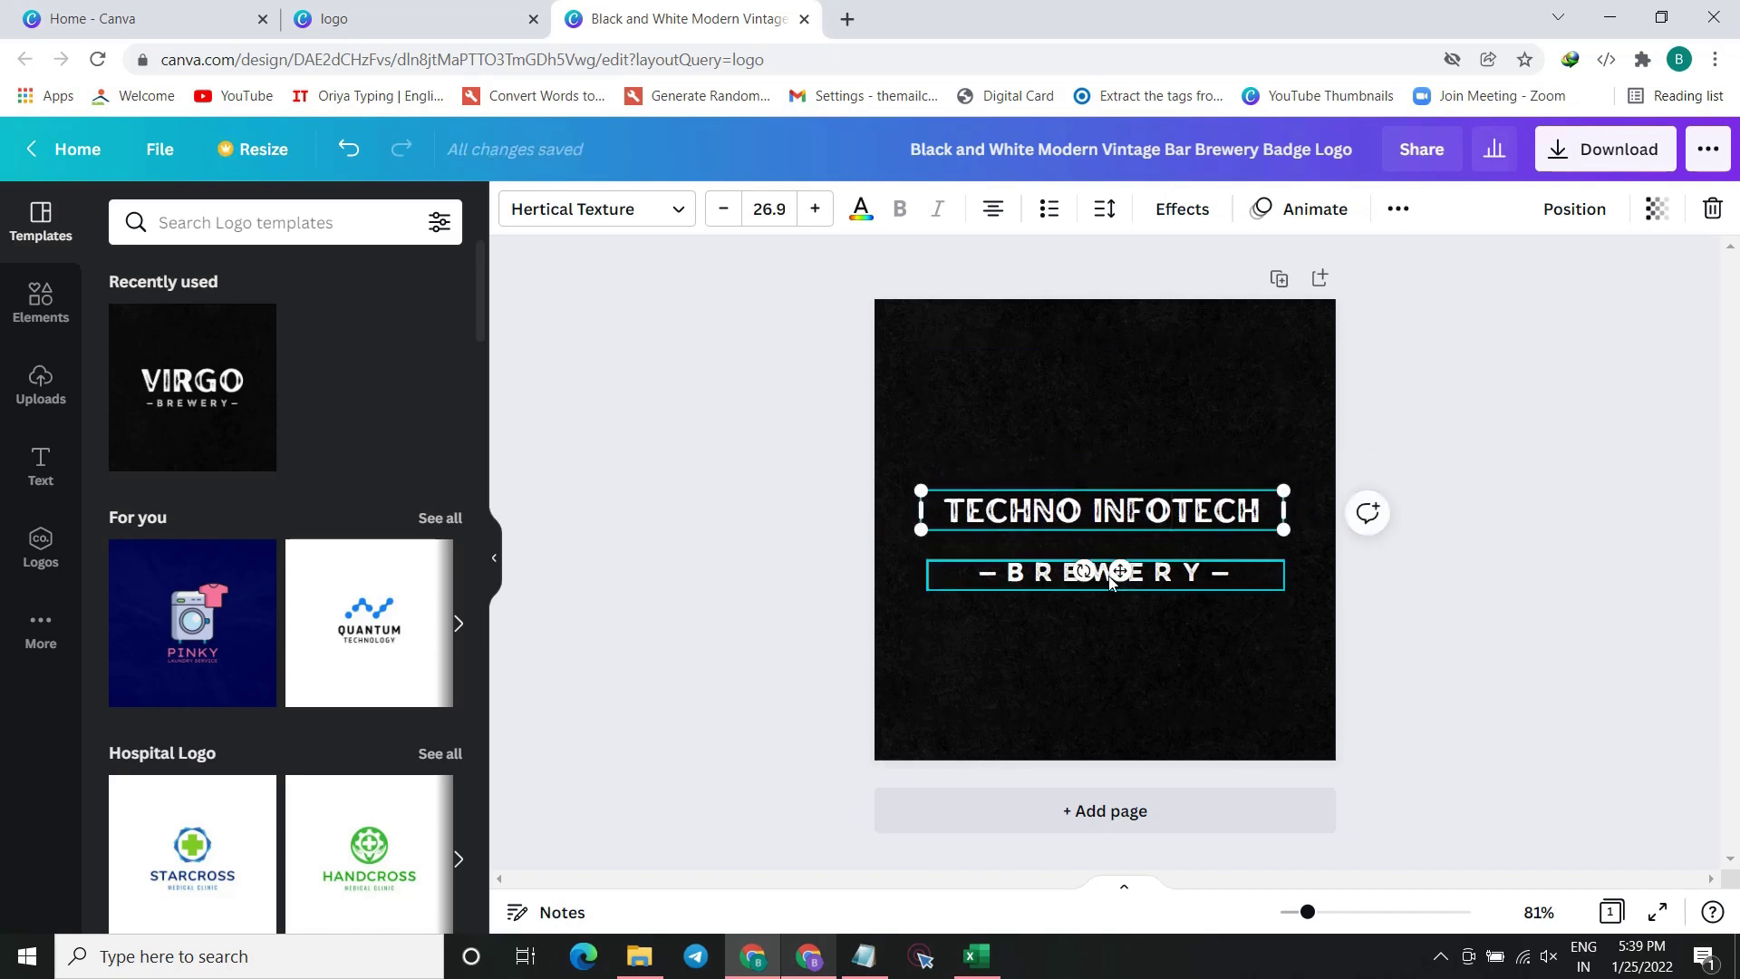
# Replace the BREWERY subtitle text with BIKASH.
pyautogui.click(1057, 577)
pyautogui.click(1170, 589)
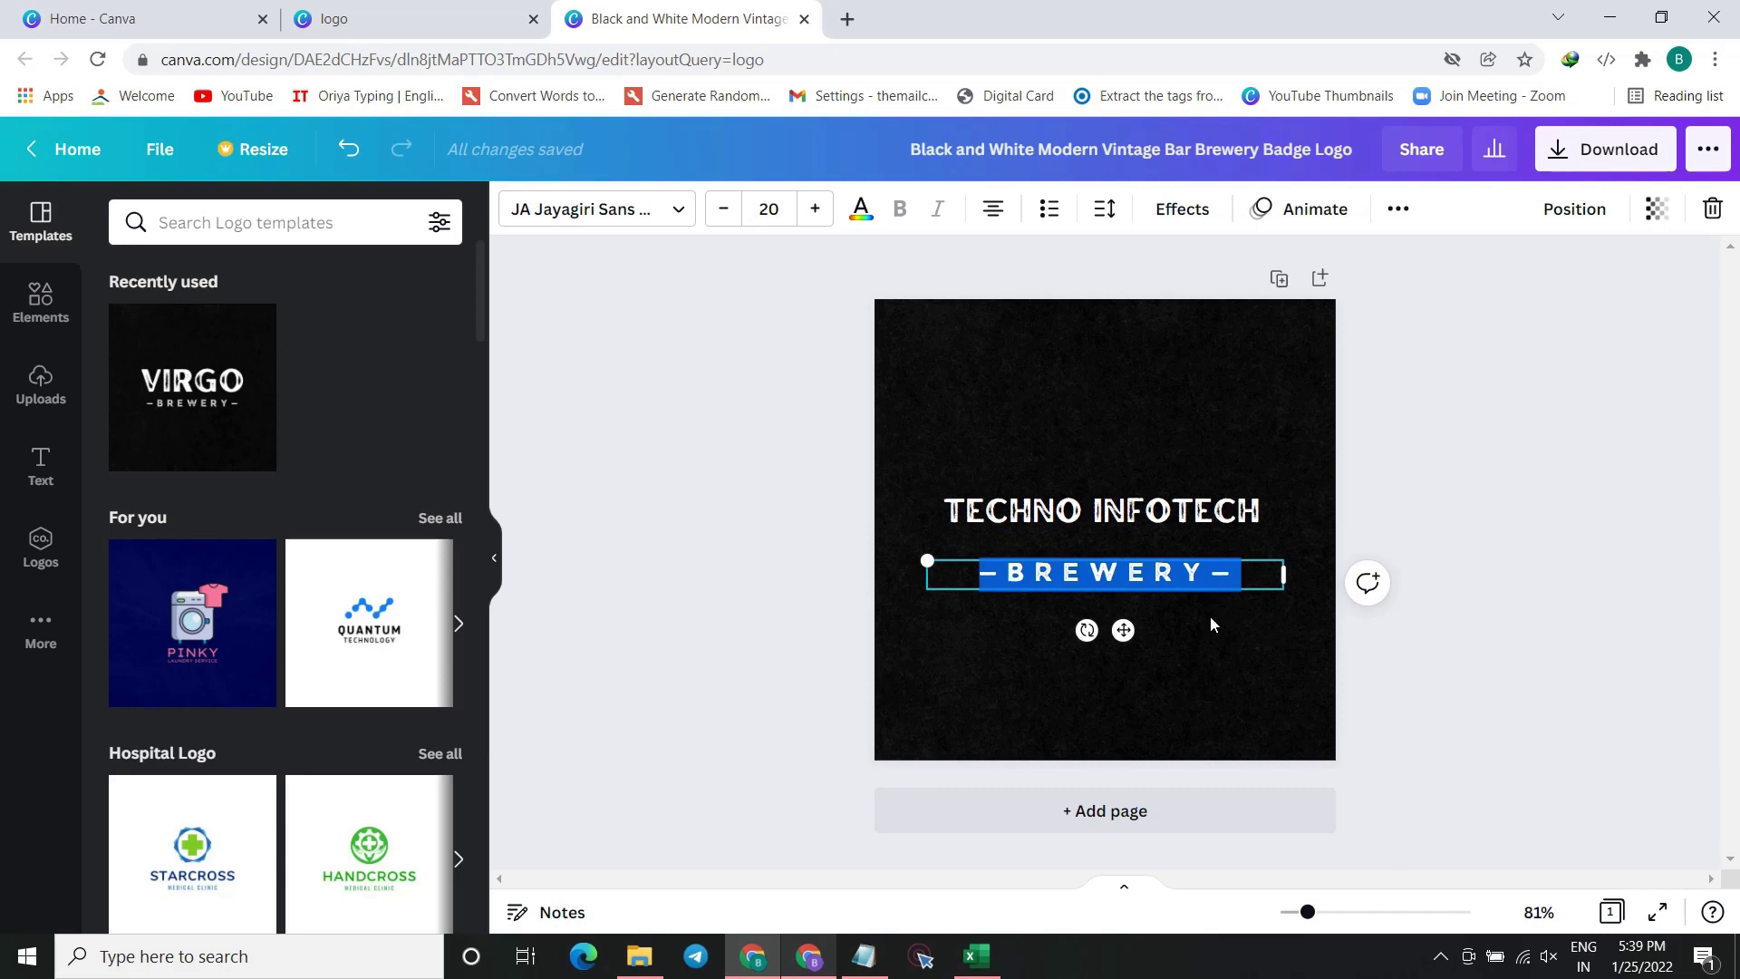
pyautogui.click(1199, 573)
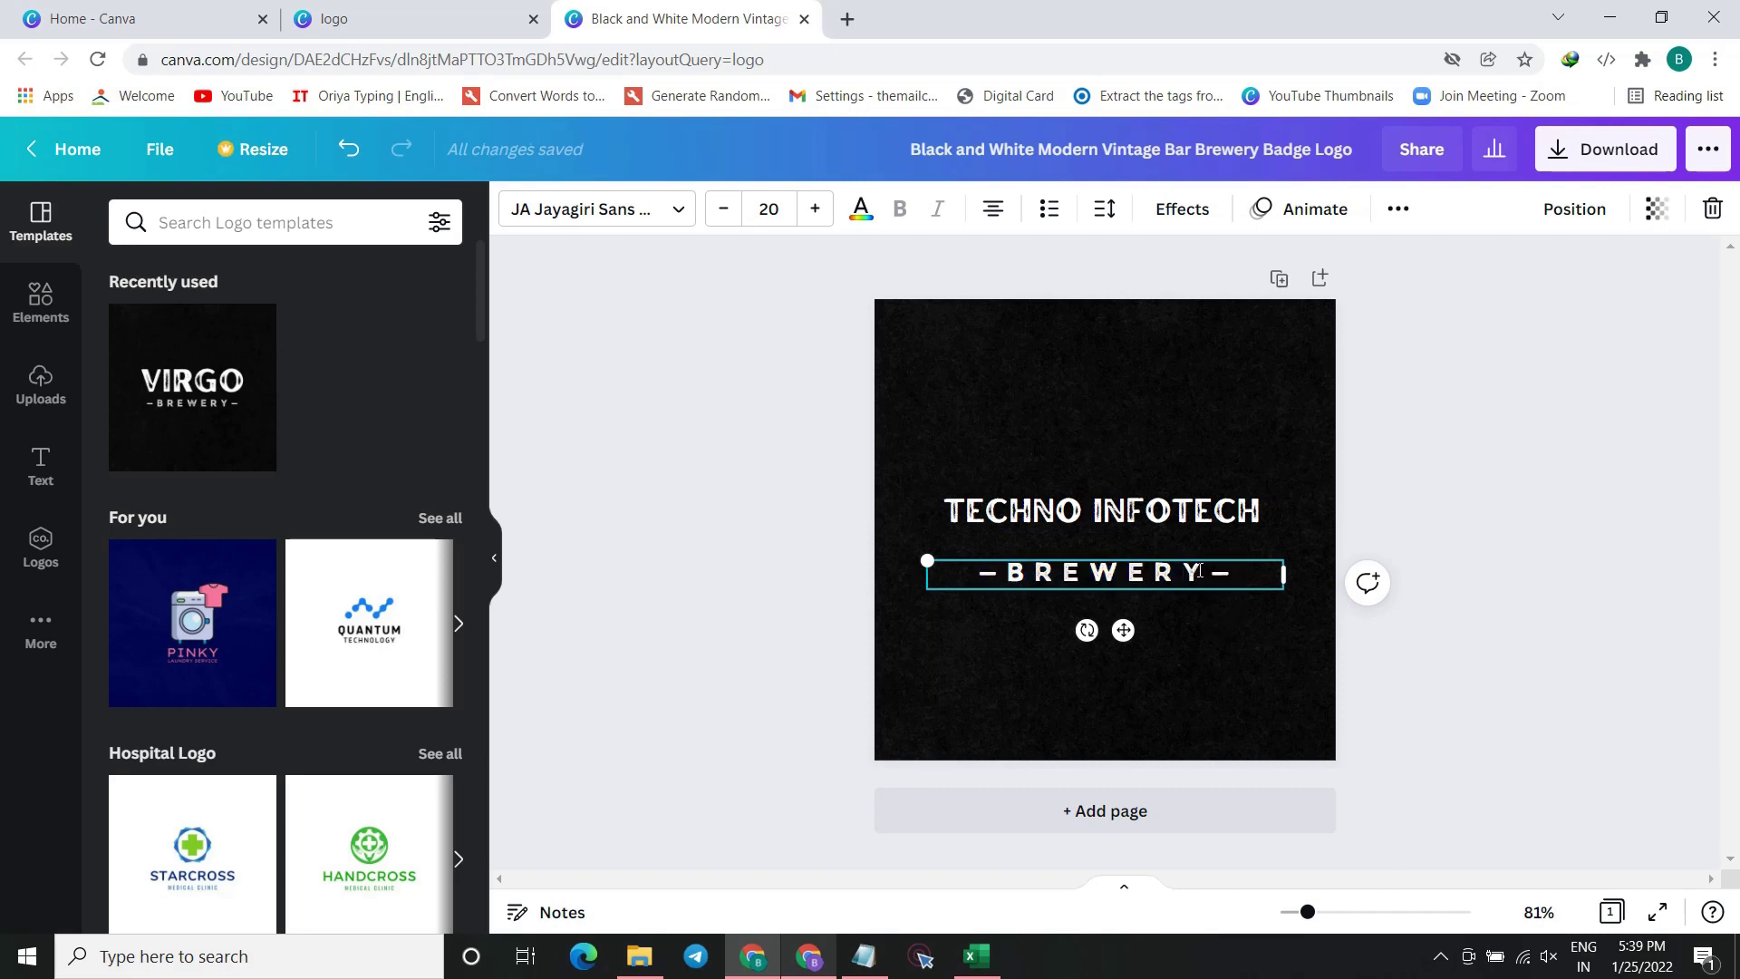
pyautogui.press('BackSpace')
pyautogui.press('BackSpace')
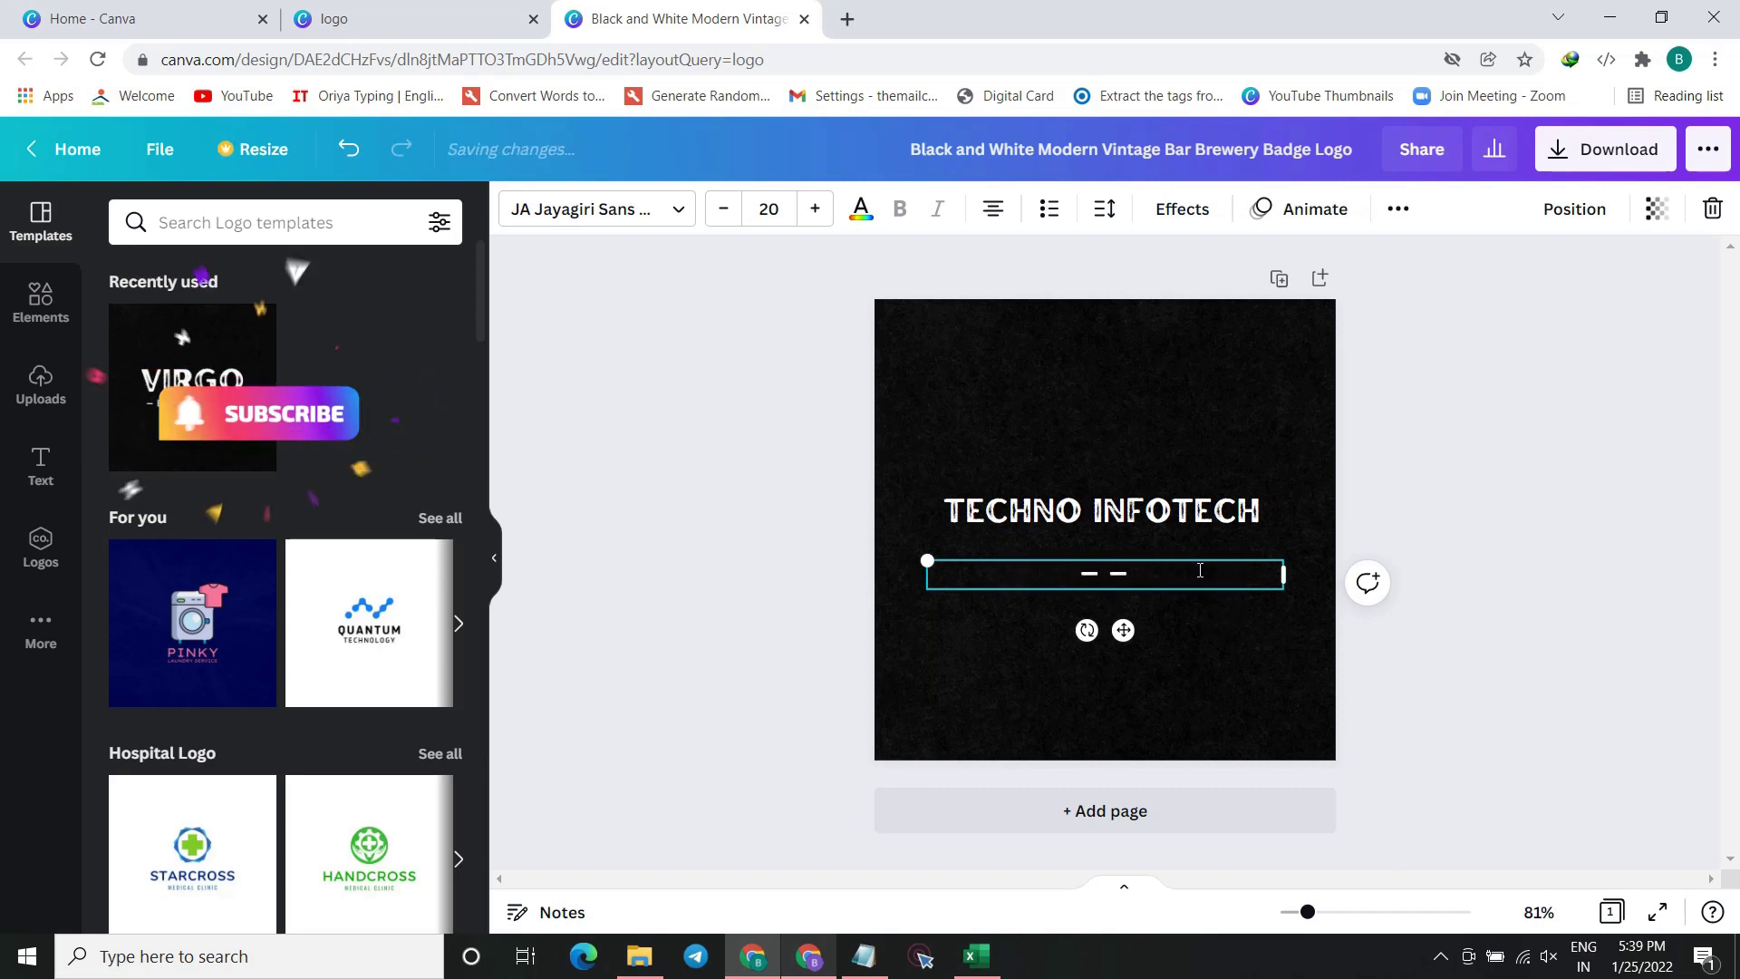
pyautogui.write('BIKAS')
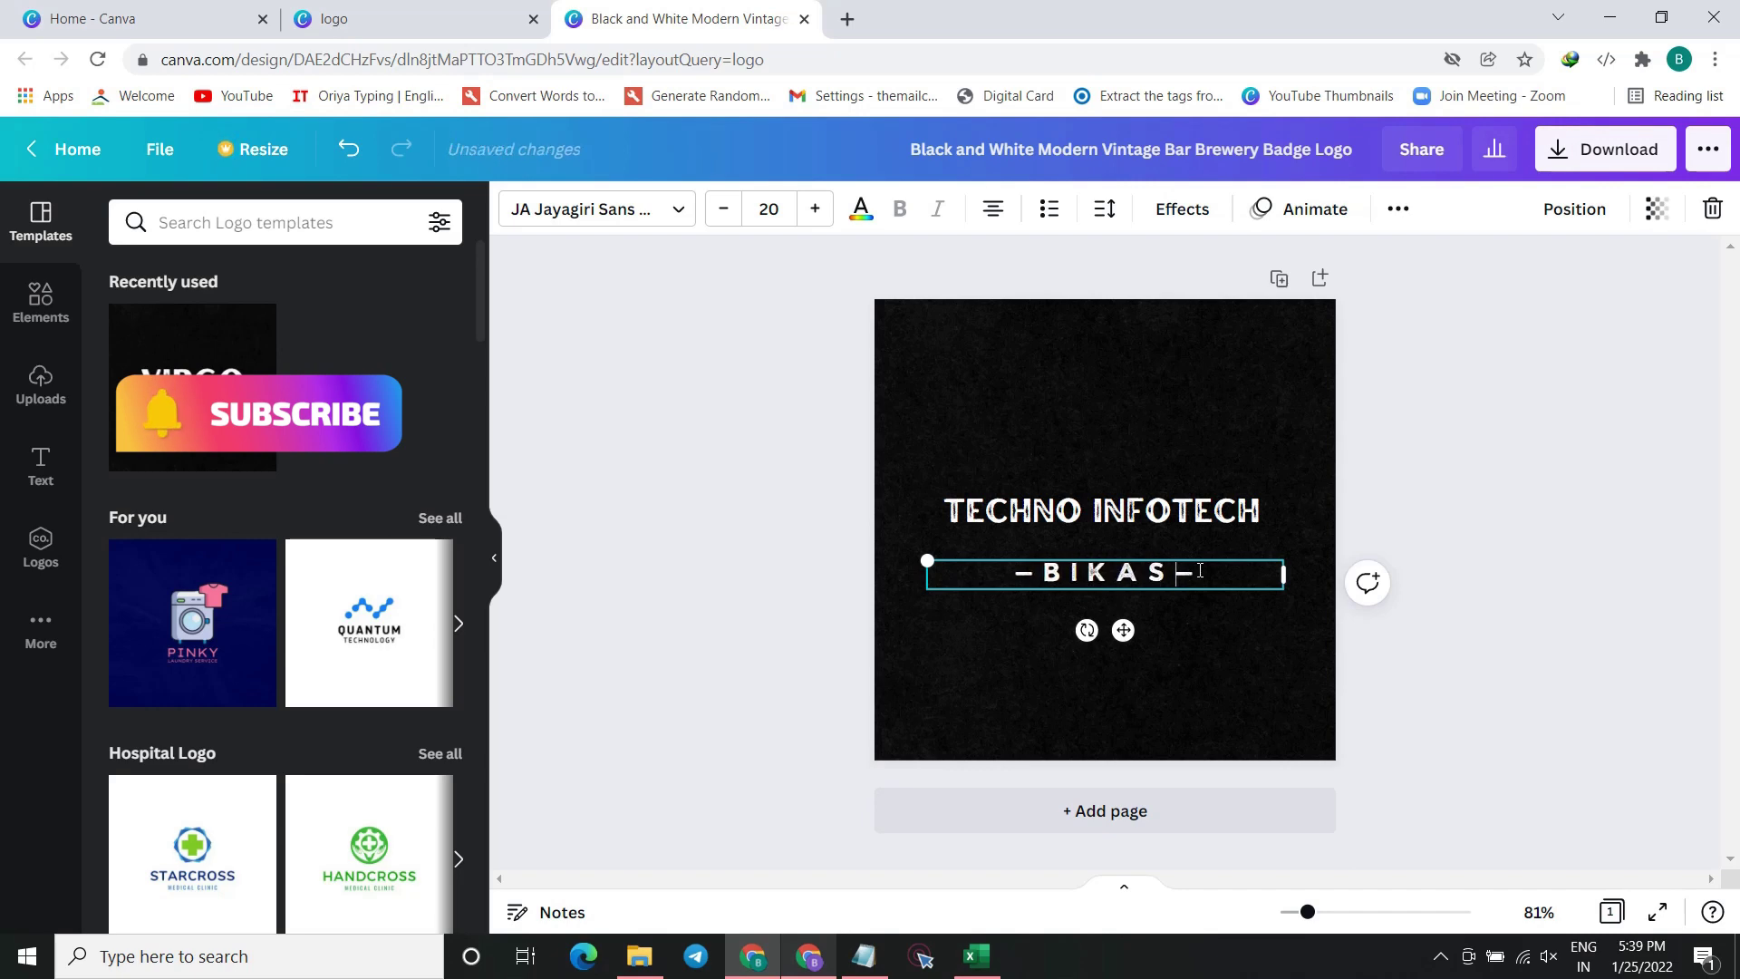
pyautogui.write('H')
pyautogui.click(1166, 477)
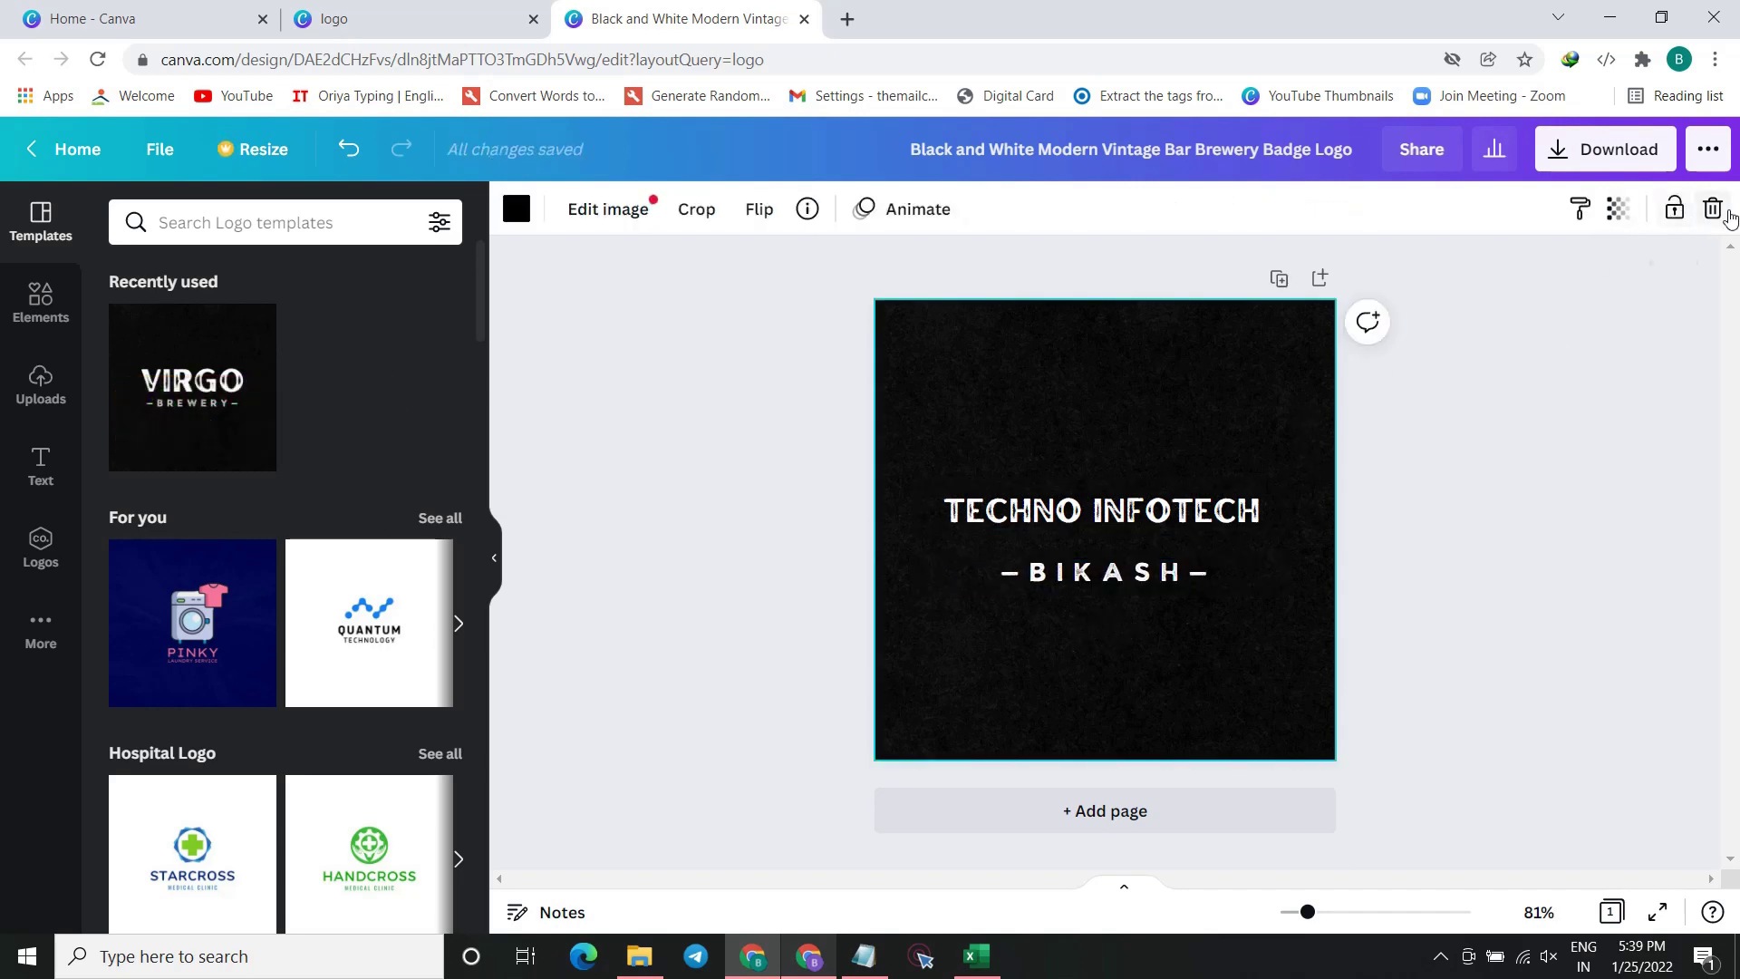
pyautogui.click(1587, 154)
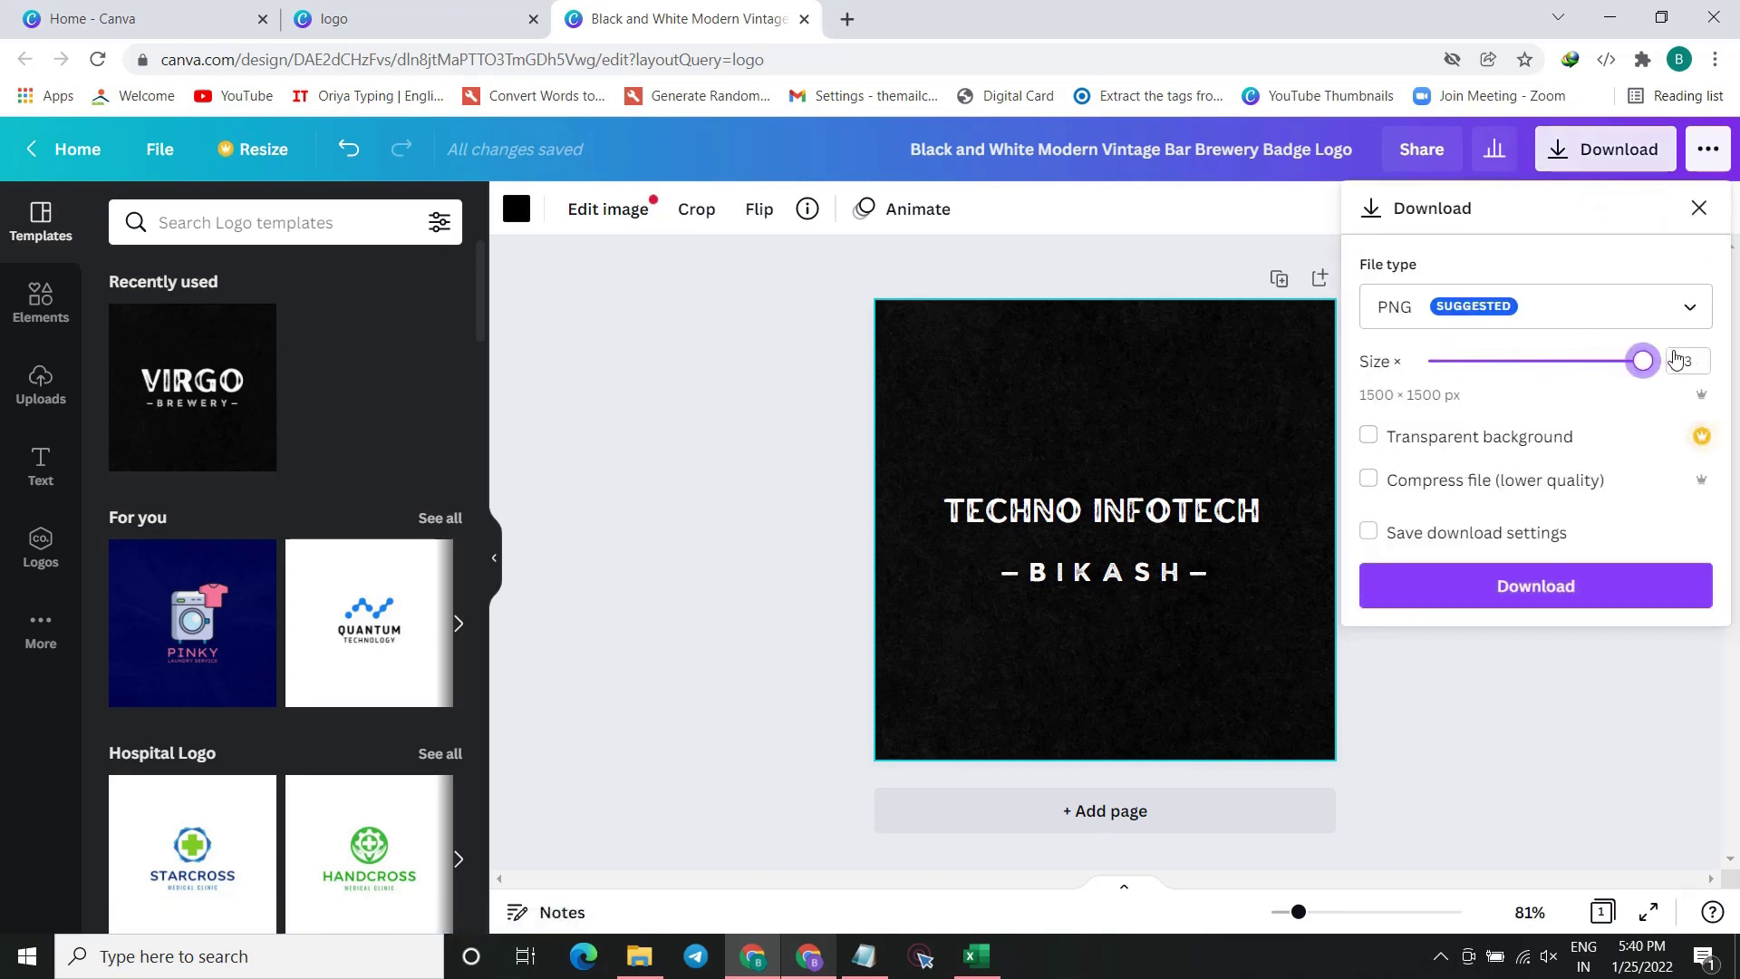
# Download the logo as a PNG and open the downloaded file in Photos.
pyautogui.click(1542, 586)
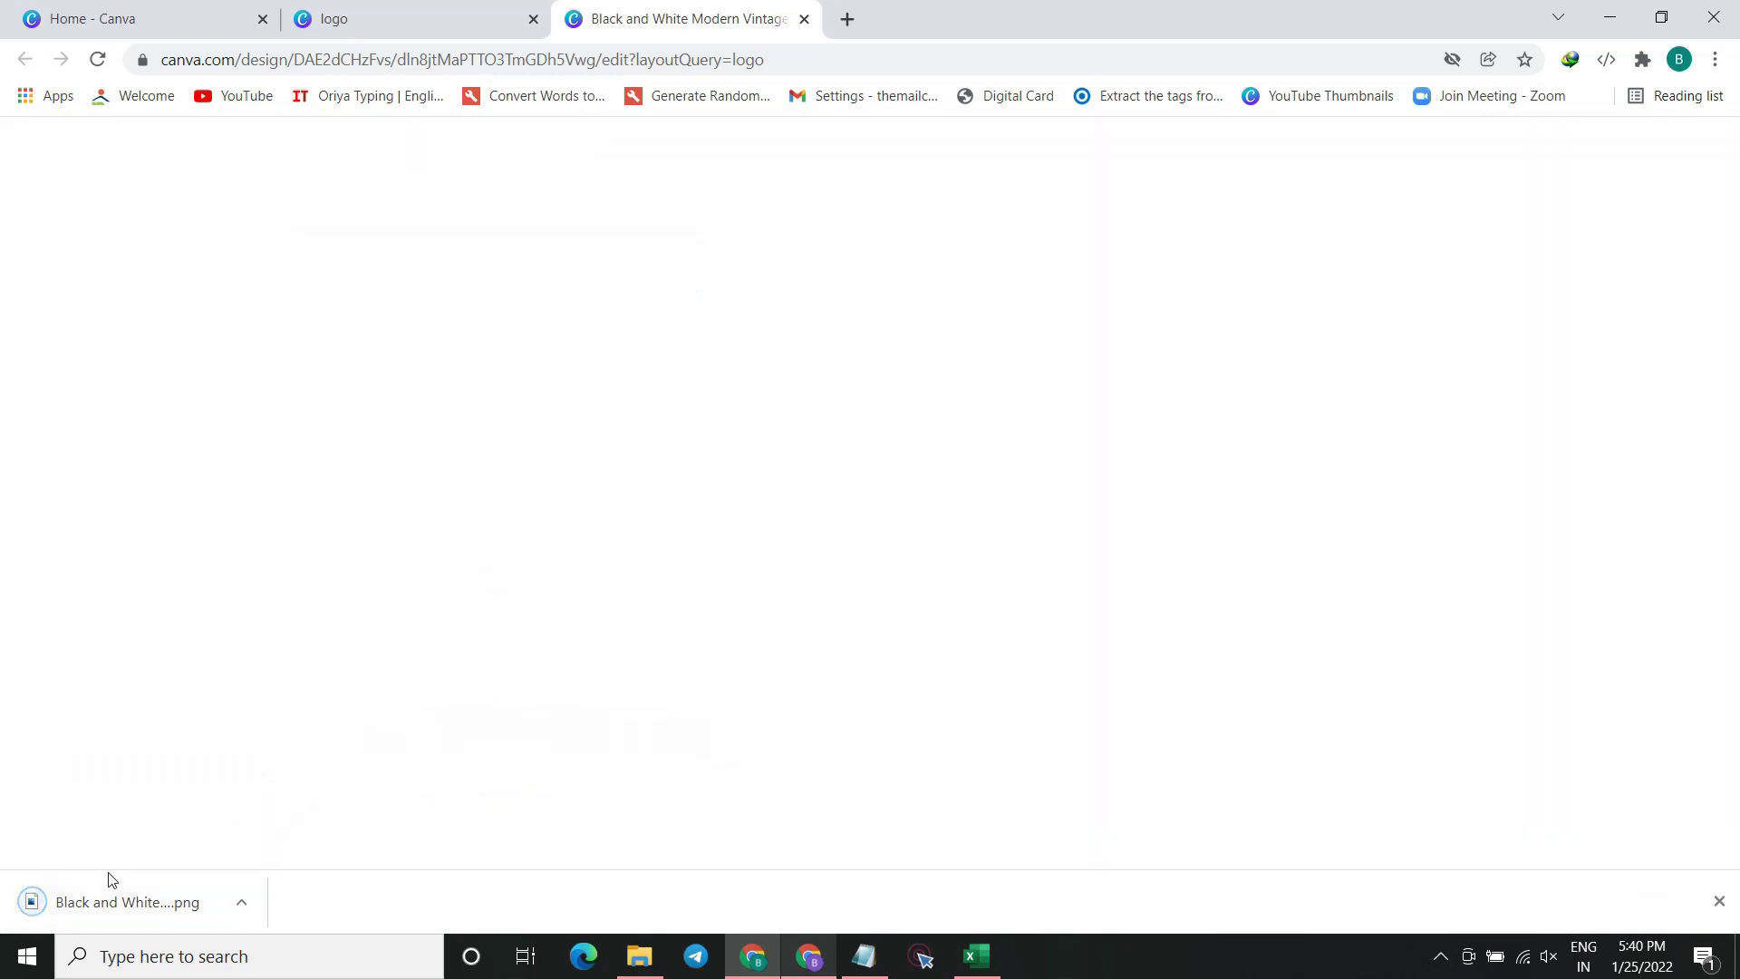
pyautogui.click(86, 905)
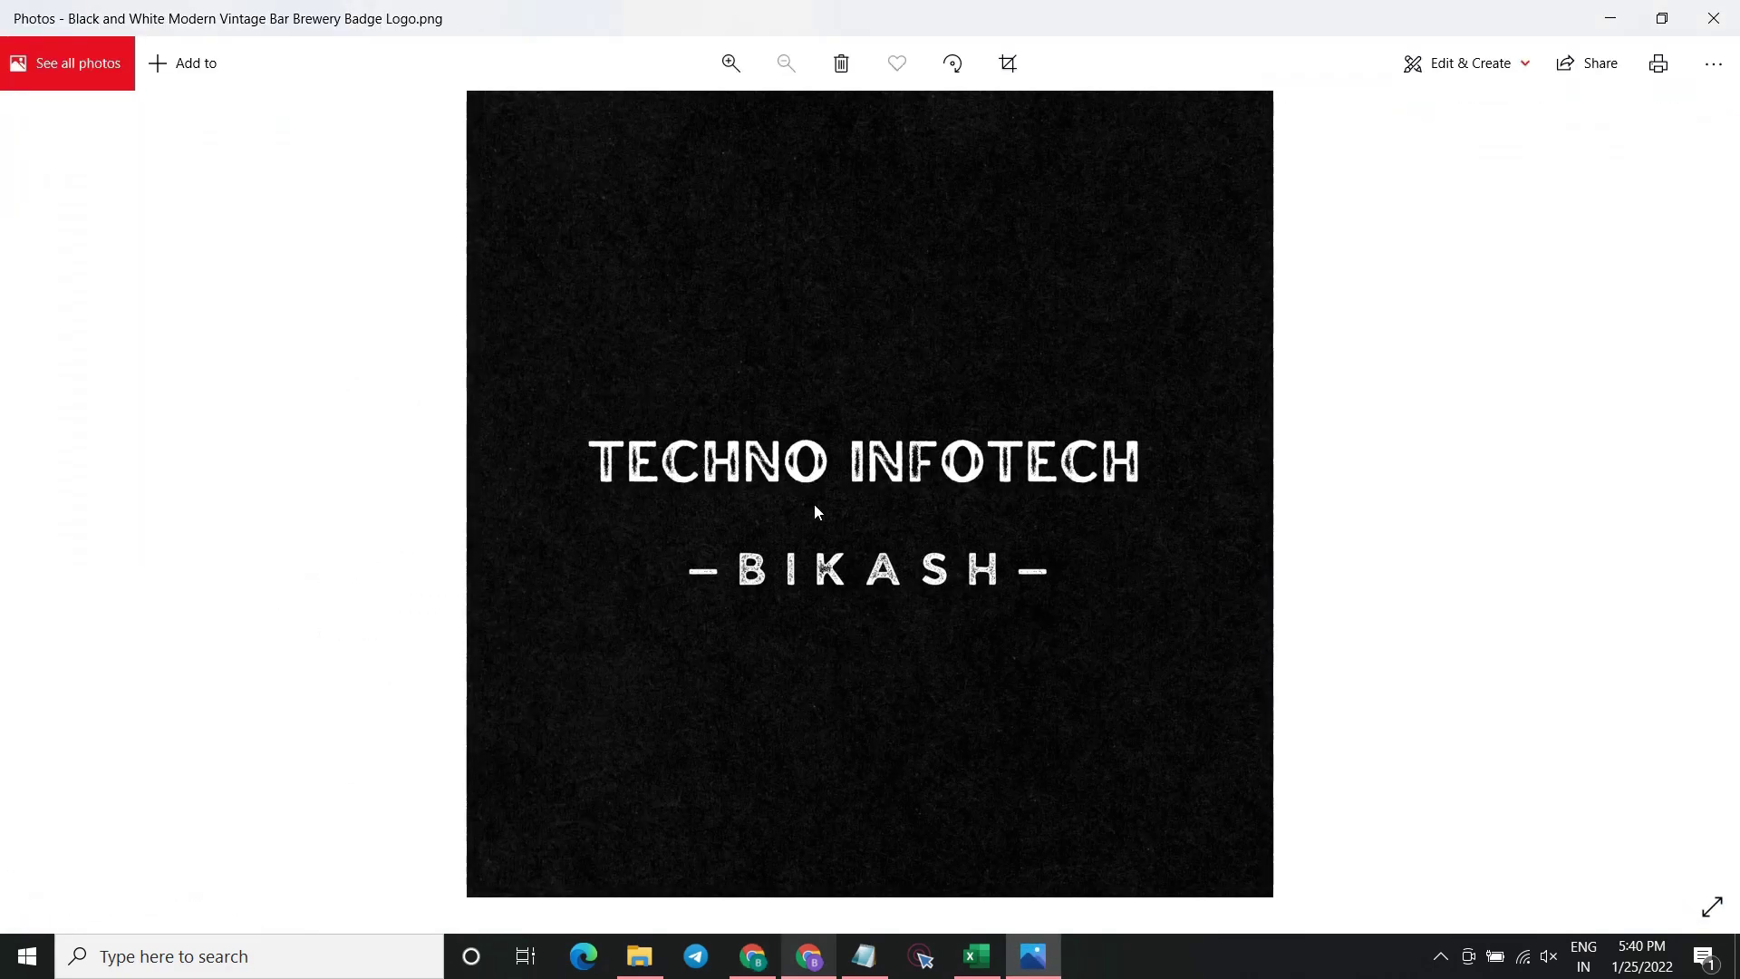
# Zoom in and out on the TECHNO INFOTECH / BIKASH logo, then close Photos.
pyautogui.scroll(5, 882, 471)
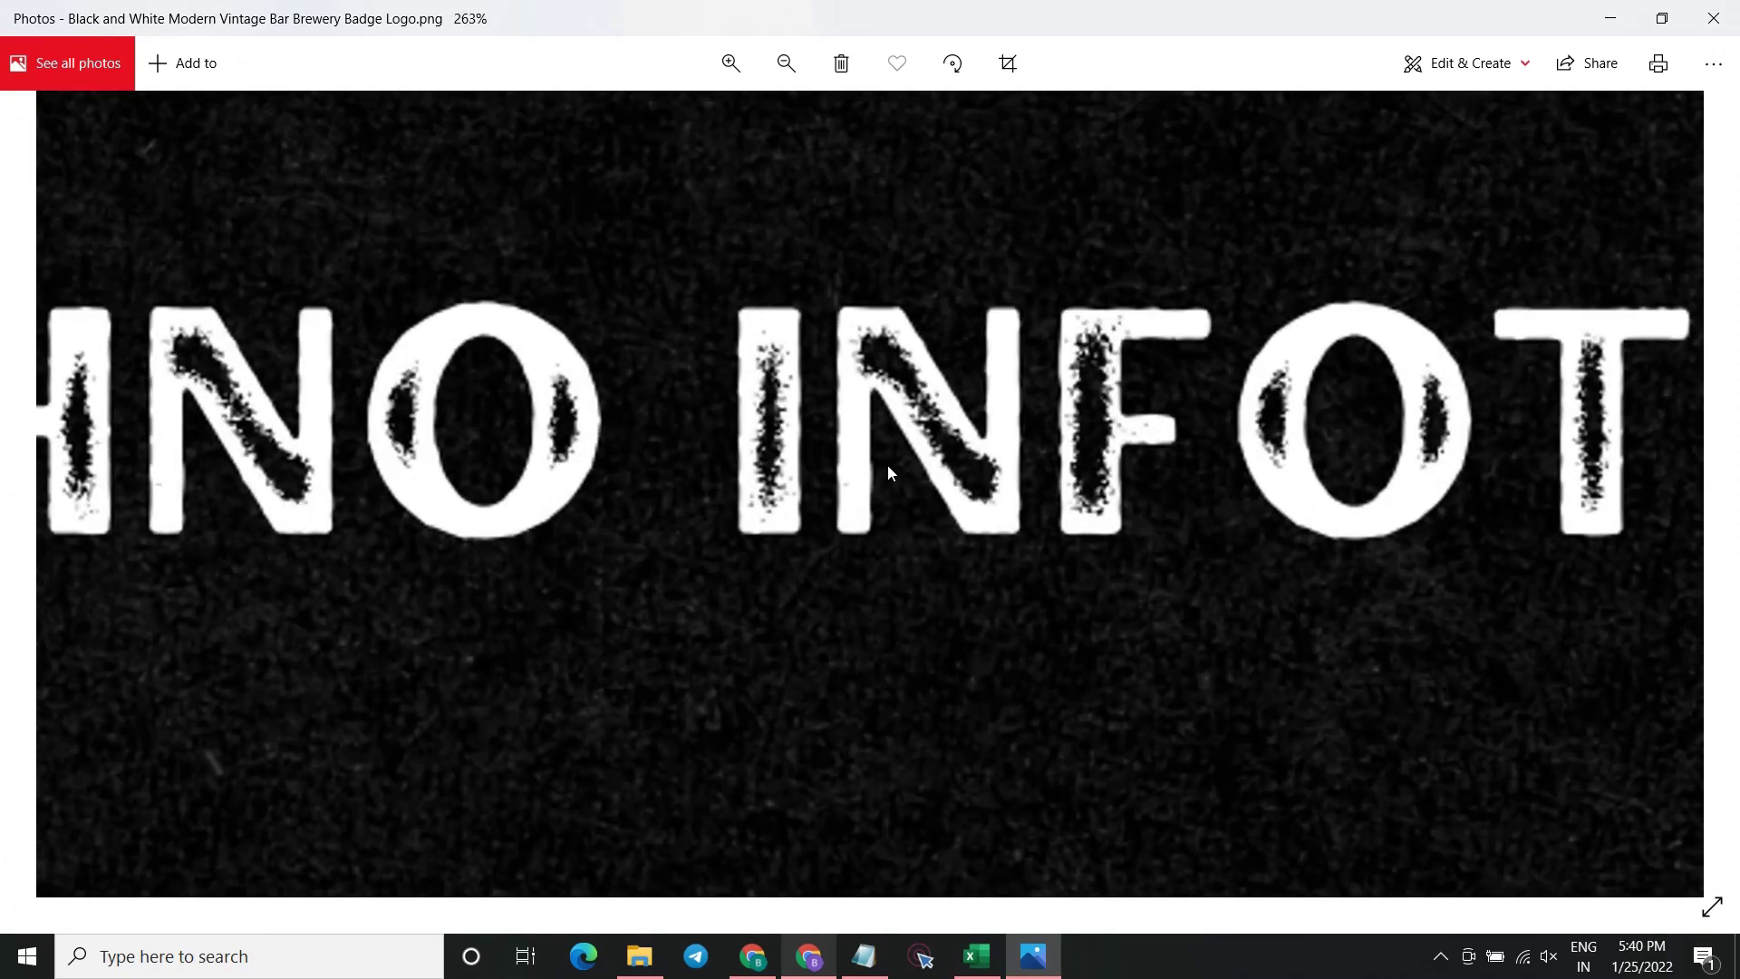
pyautogui.scroll(-5, 879, 459)
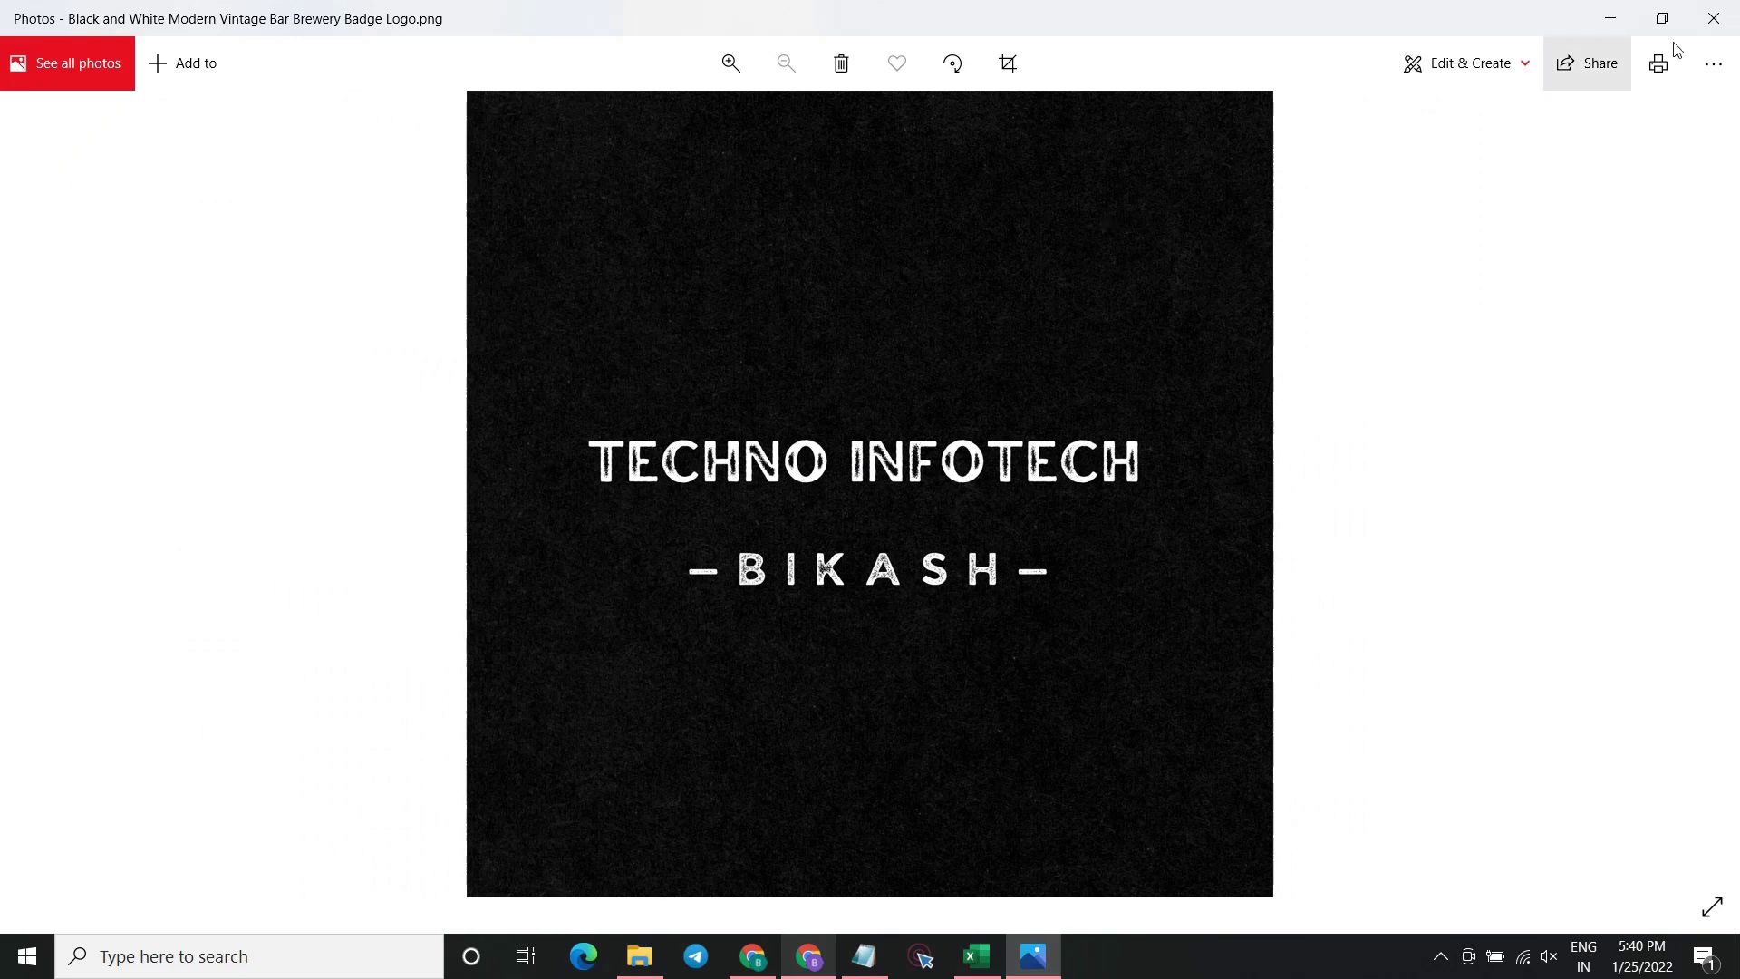
pyautogui.click(1714, 19)
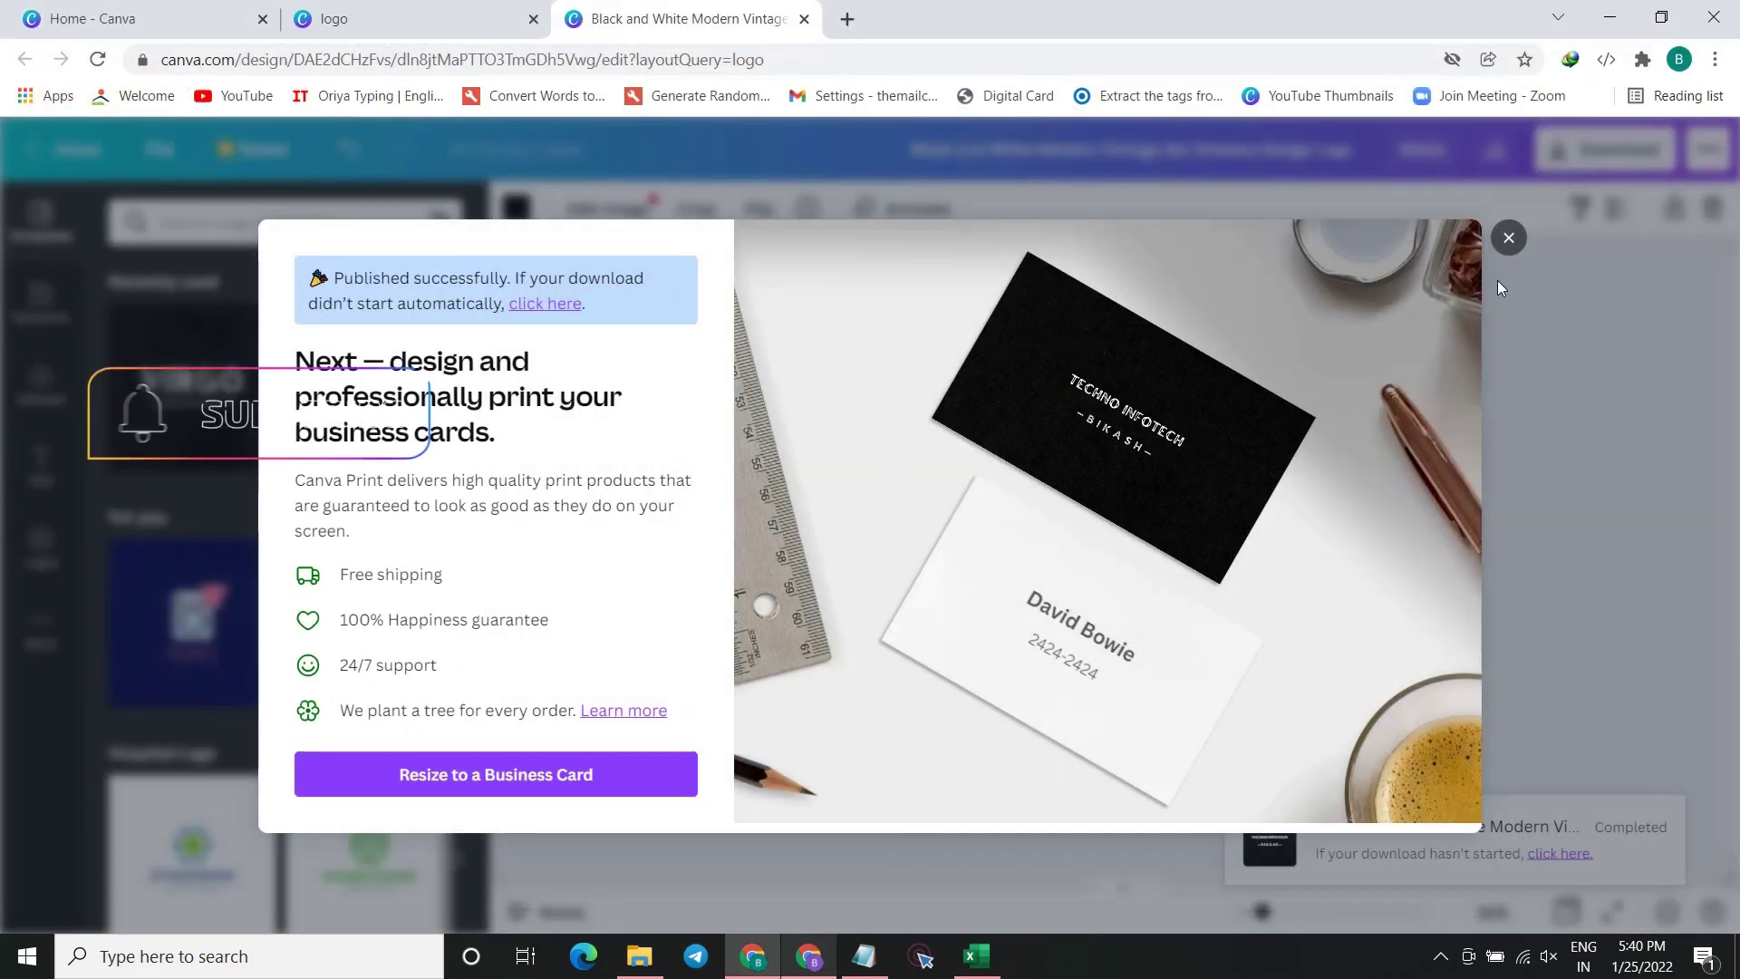